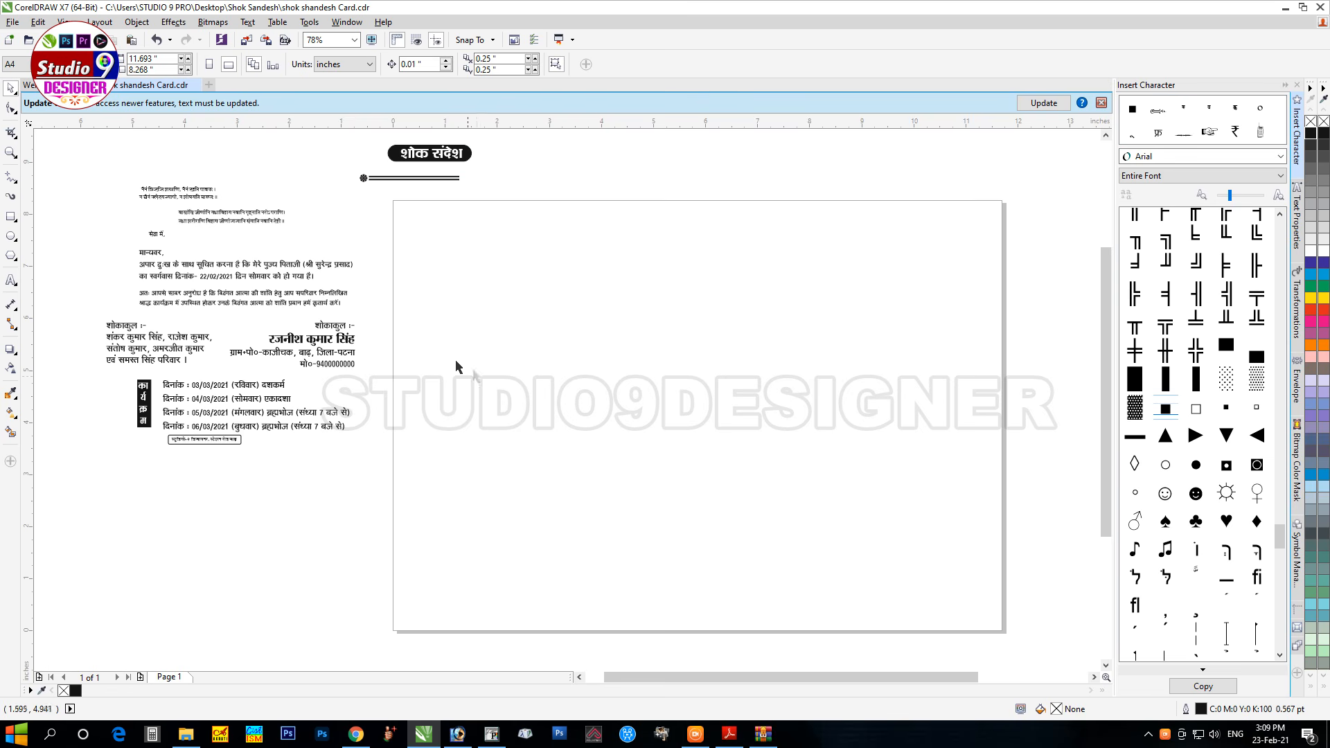
# Step: Draw the card's frame rectangle and set its position and size in the property bar
pyautogui.click(11, 221)
pyautogui.moveTo(457, 252)
pyautogui.mouseDown()
pyautogui.moveTo(504, 309)
pyautogui.moveTo(710, 450)
pyautogui.mouseUp()
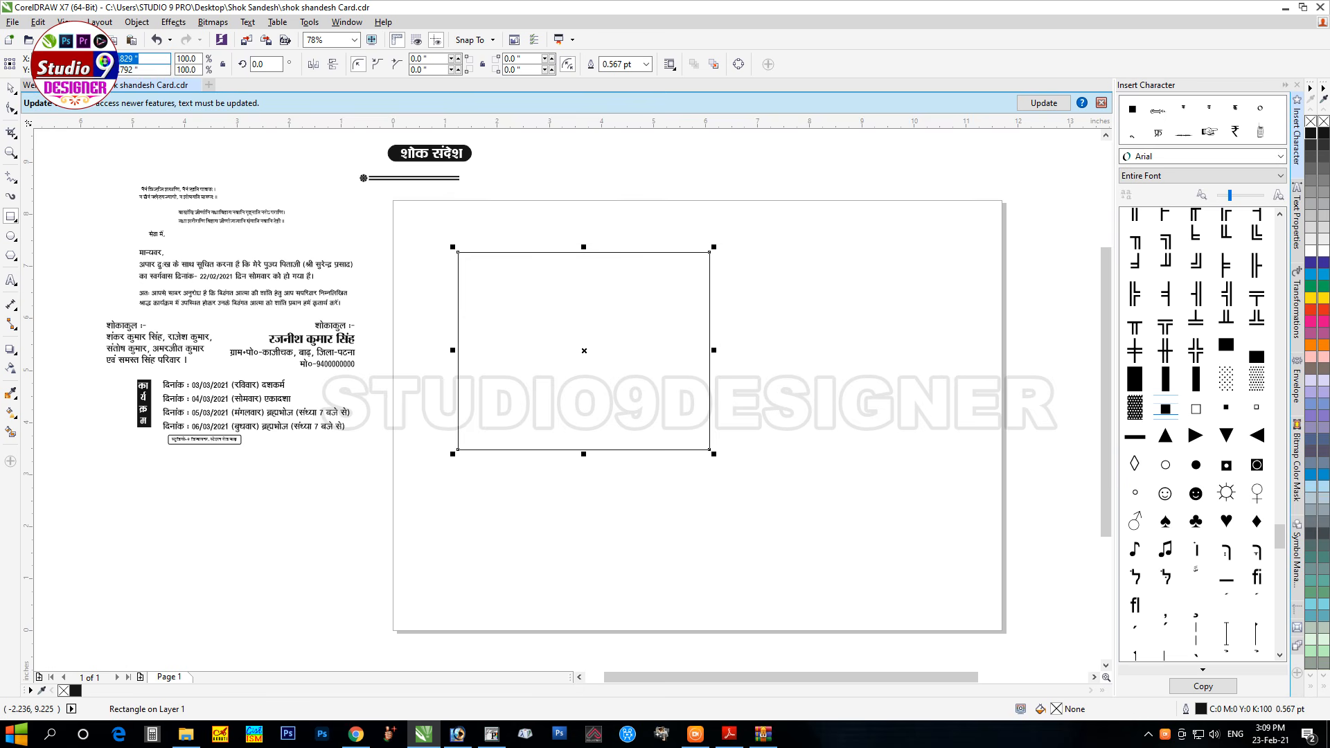
pyautogui.press('BackSpace')
pyautogui.press('Tab')
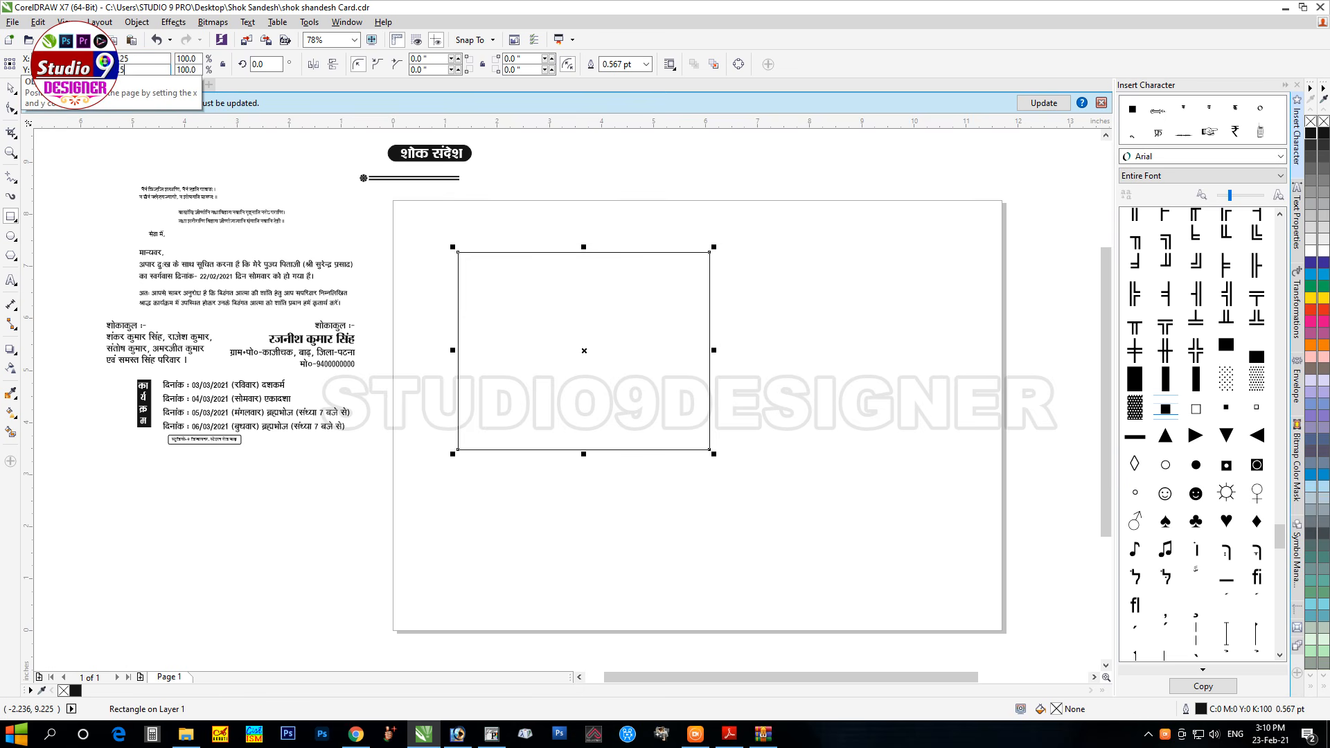
pyautogui.press('Return')
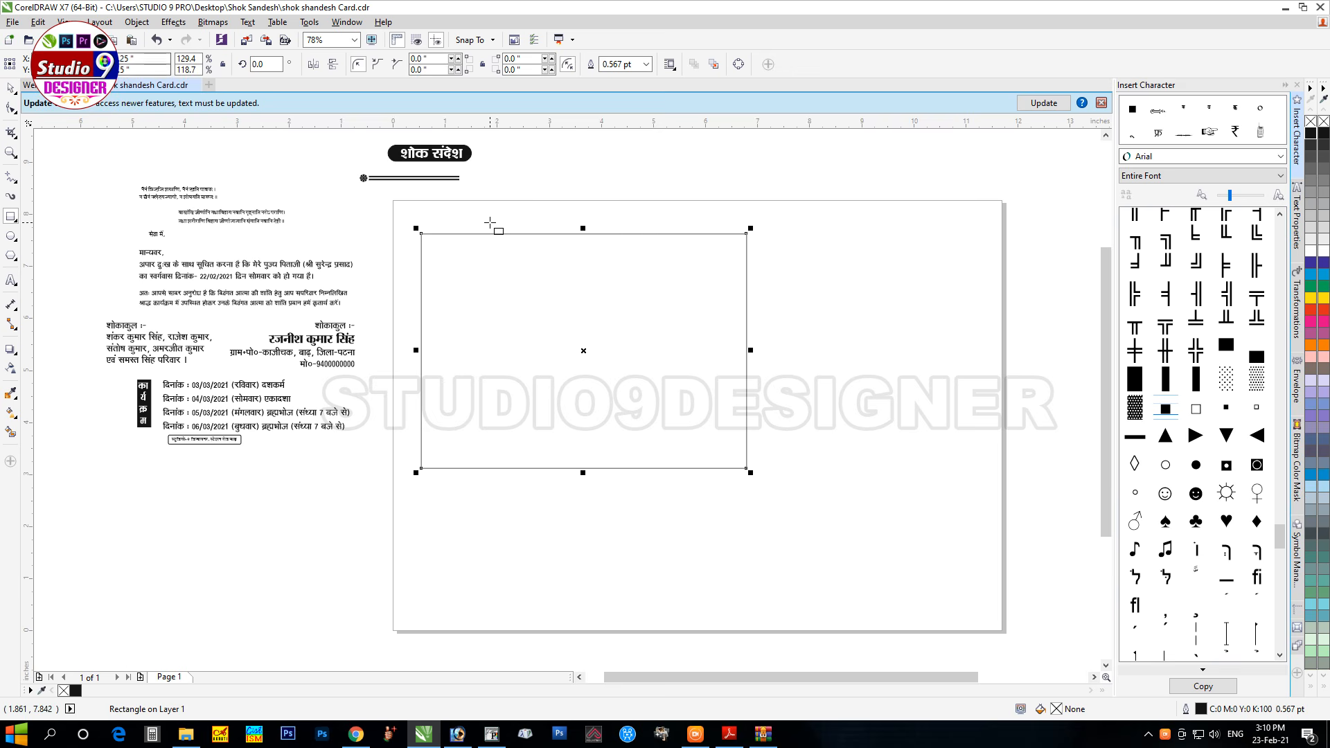
# Step: Centre the शोक संदेश heading badge on the frame's top edge and place the flower ornament in the top-left corner
pyautogui.press('space')
pyautogui.moveTo(375, 139); pyautogui.dragTo(516, 172)
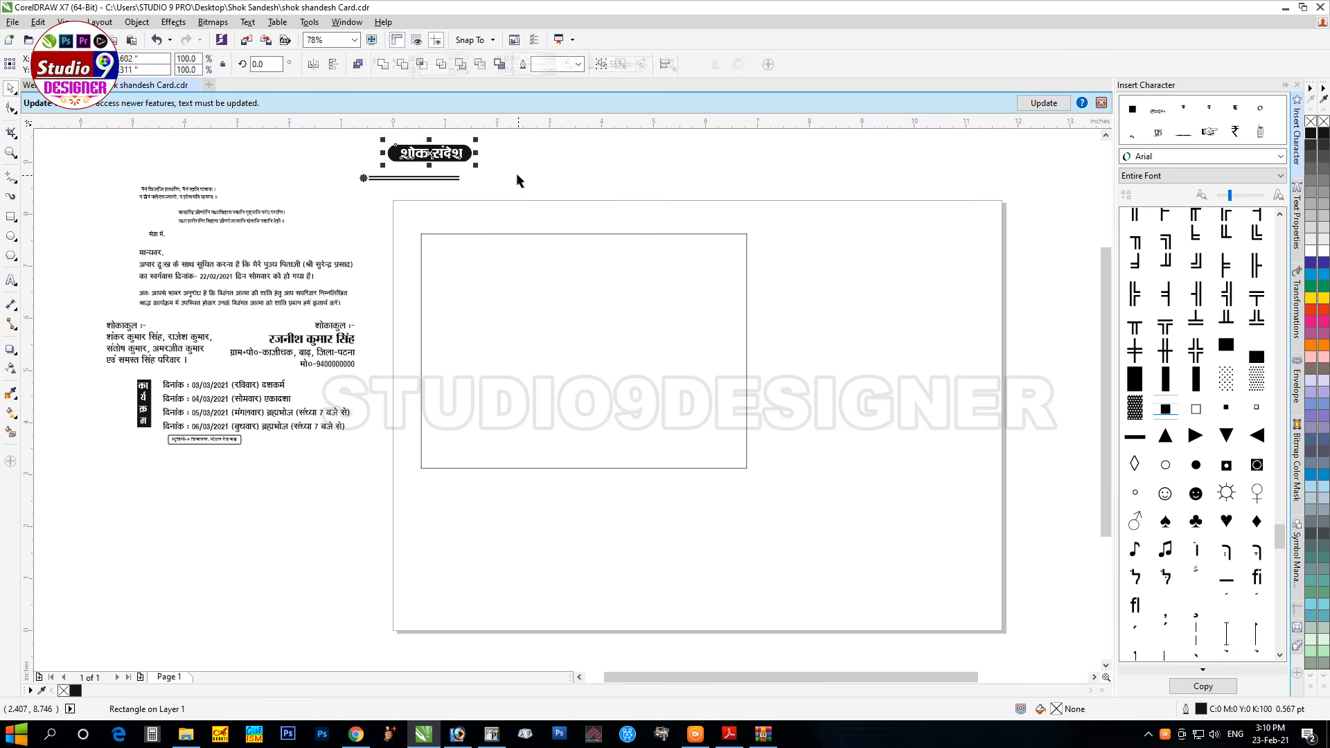
pyautogui.moveTo(429, 153); pyautogui.dragTo(568, 250)
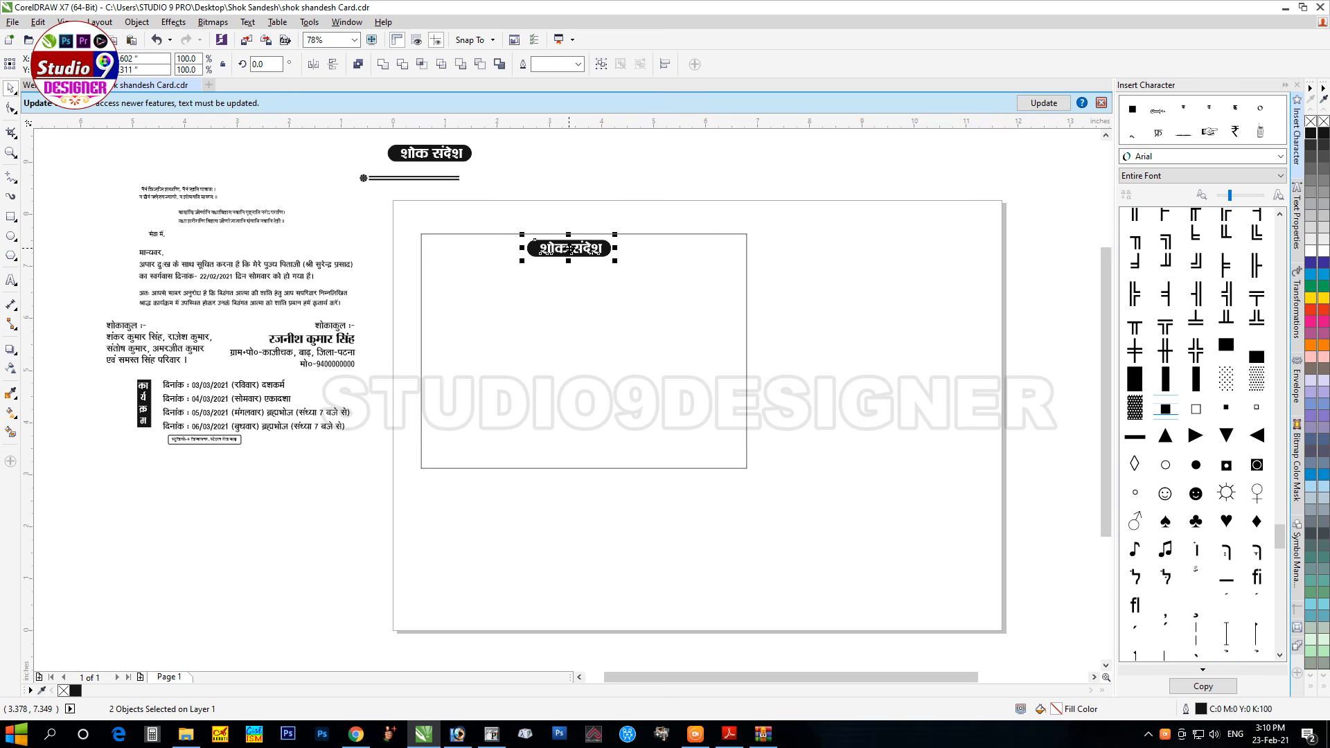
pyautogui.keyDown('shift'); pyautogui.click(640, 234); pyautogui.keyUp('shift')
pyautogui.press('c')
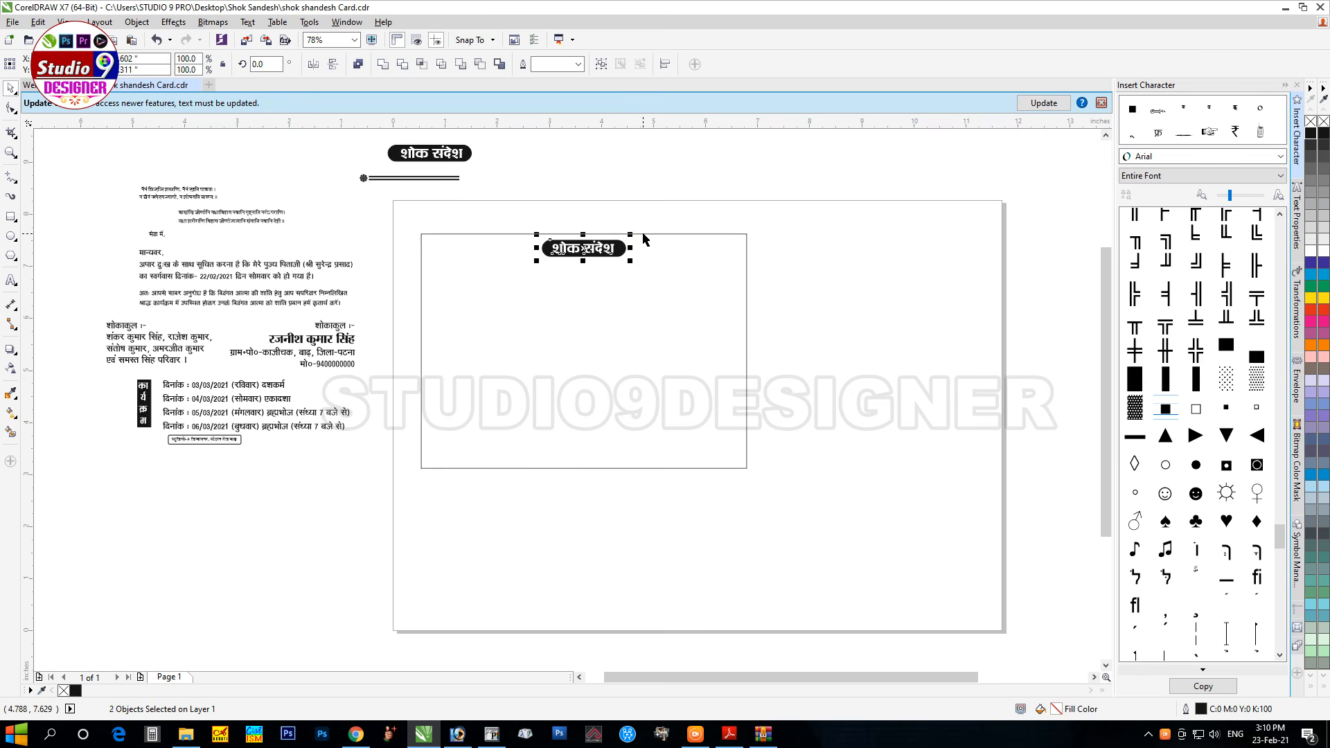
pyautogui.press('t')
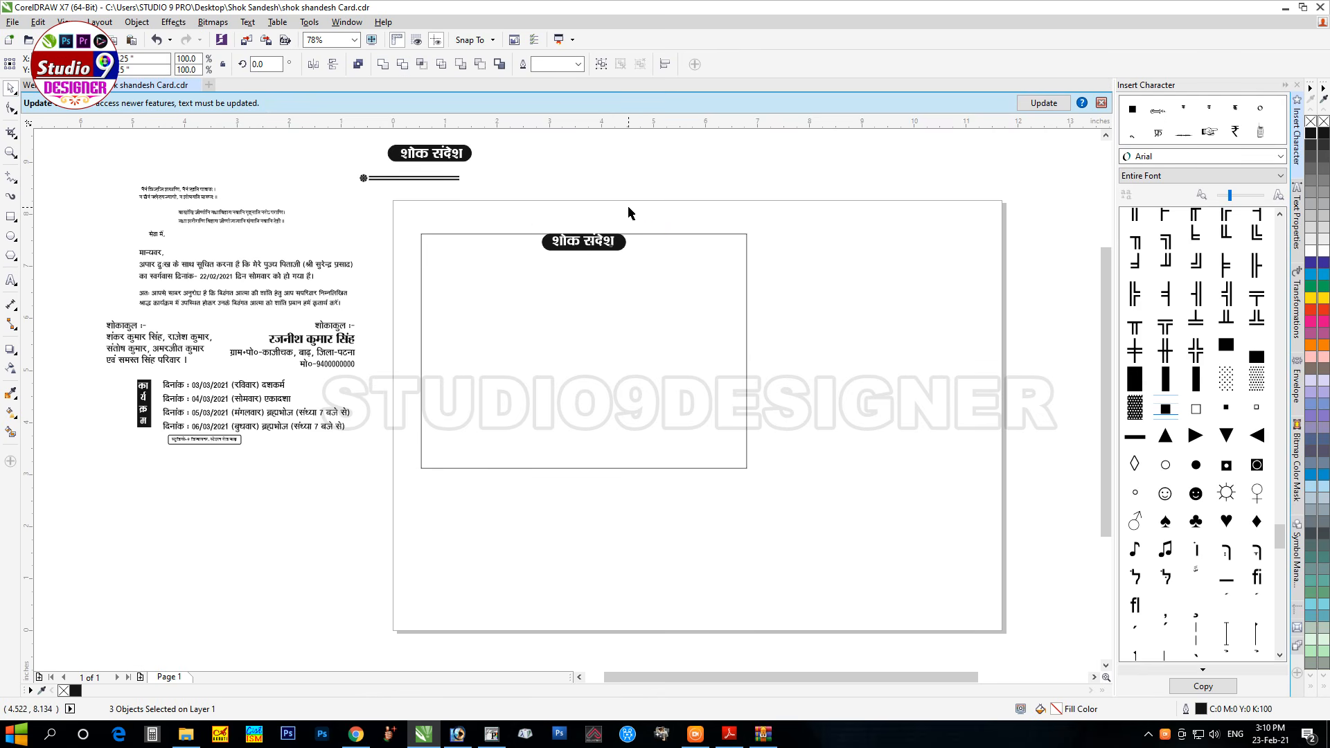
pyautogui.click(631, 211)
pyautogui.moveTo(361, 178); pyautogui.dragTo(437, 248)
pyautogui.keyDown('shift'); pyautogui.click(484, 234); pyautogui.keyUp('shift')
# Step: Copy the flower ornament to the frame's top-right corner and line up the header row
pyautogui.click(402, 205)
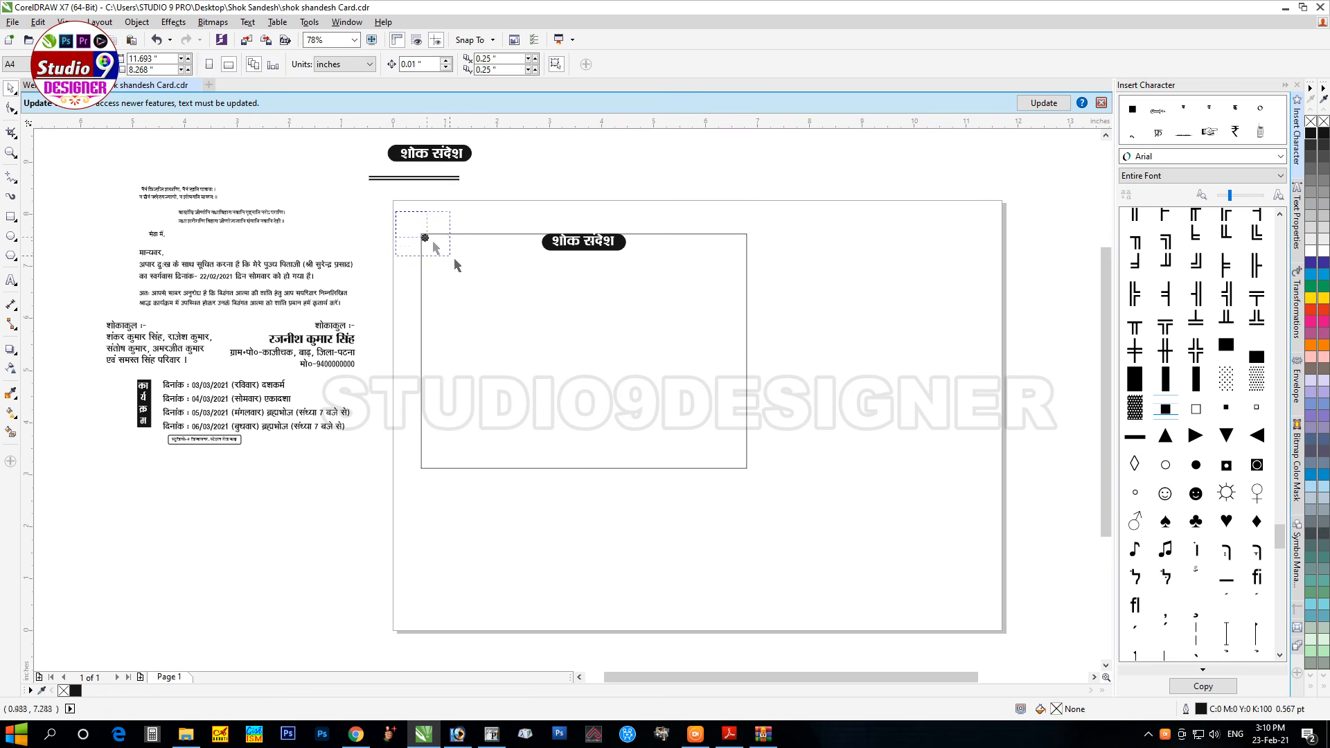
pyautogui.click(425, 238)
pyautogui.moveTo(534, 262); pyautogui.dragTo(728, 285)
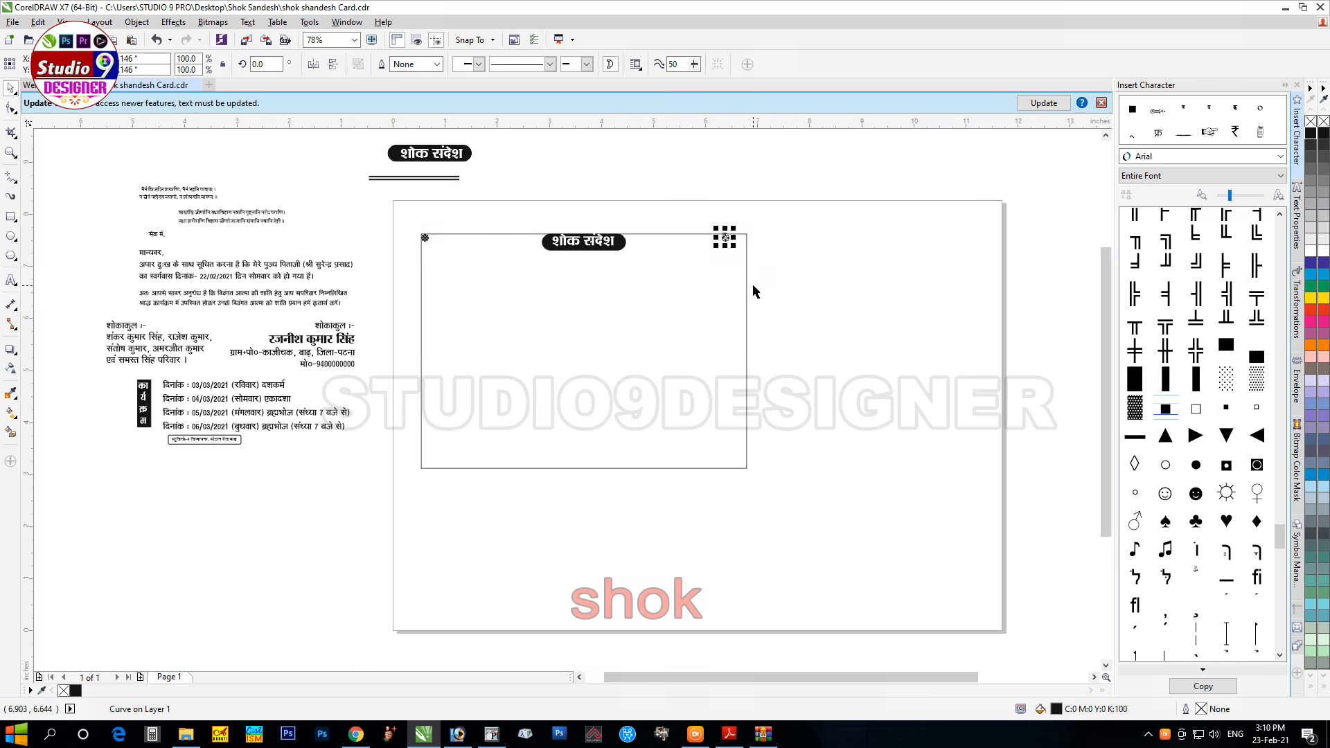
pyautogui.keyDown('shift'); pyautogui.click(745, 285); pyautogui.keyUp('shift')
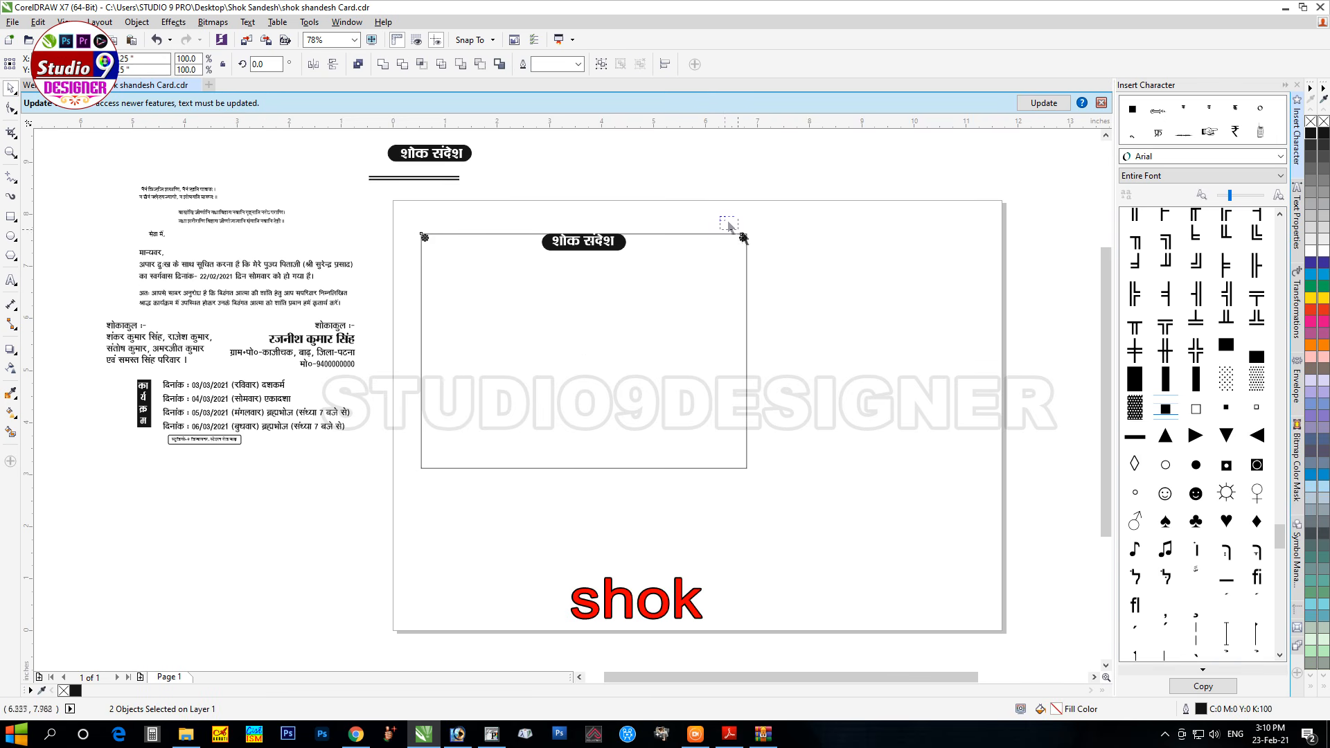
pyautogui.moveTo(723, 218); pyautogui.dragTo(776, 271)
pyautogui.keyDown('shift'); pyautogui.click(424, 238); pyautogui.keyUp('shift')
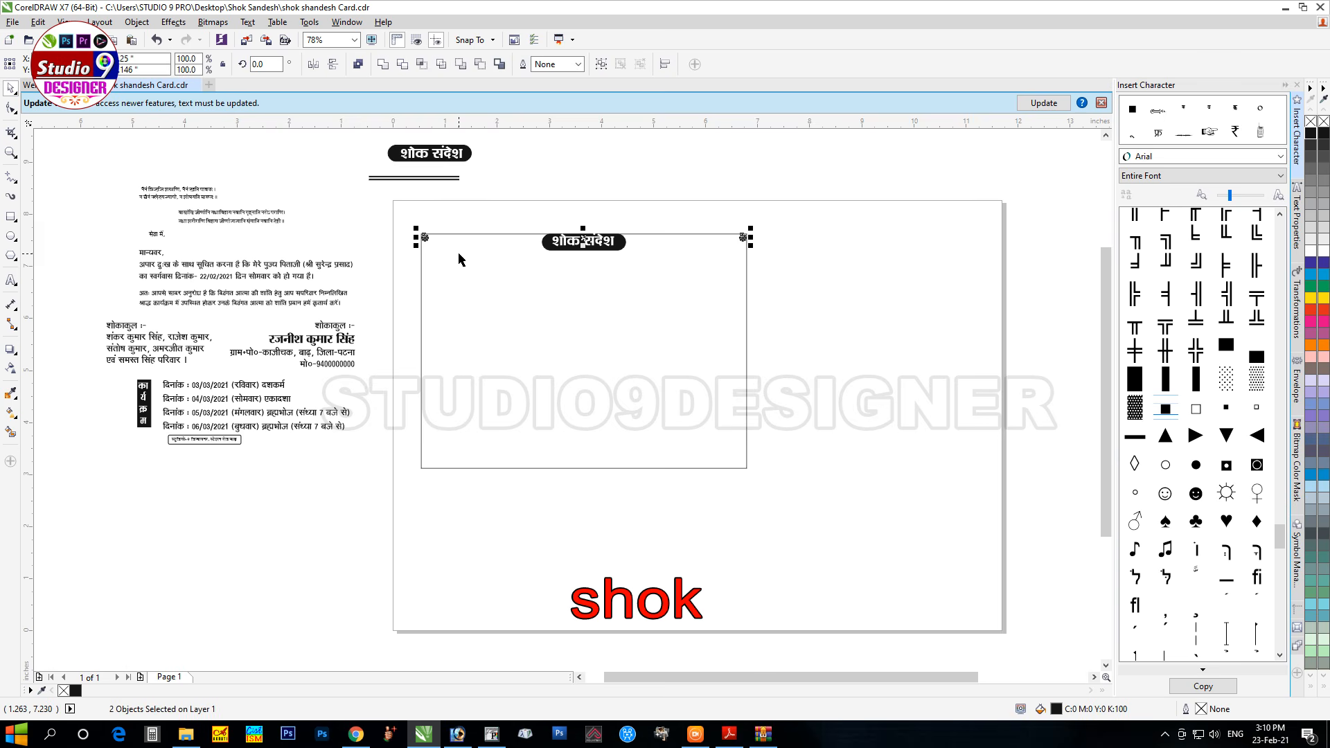
pyautogui.moveTo(385, 220); pyautogui.dragTo(812, 303)
pyautogui.press('Up')
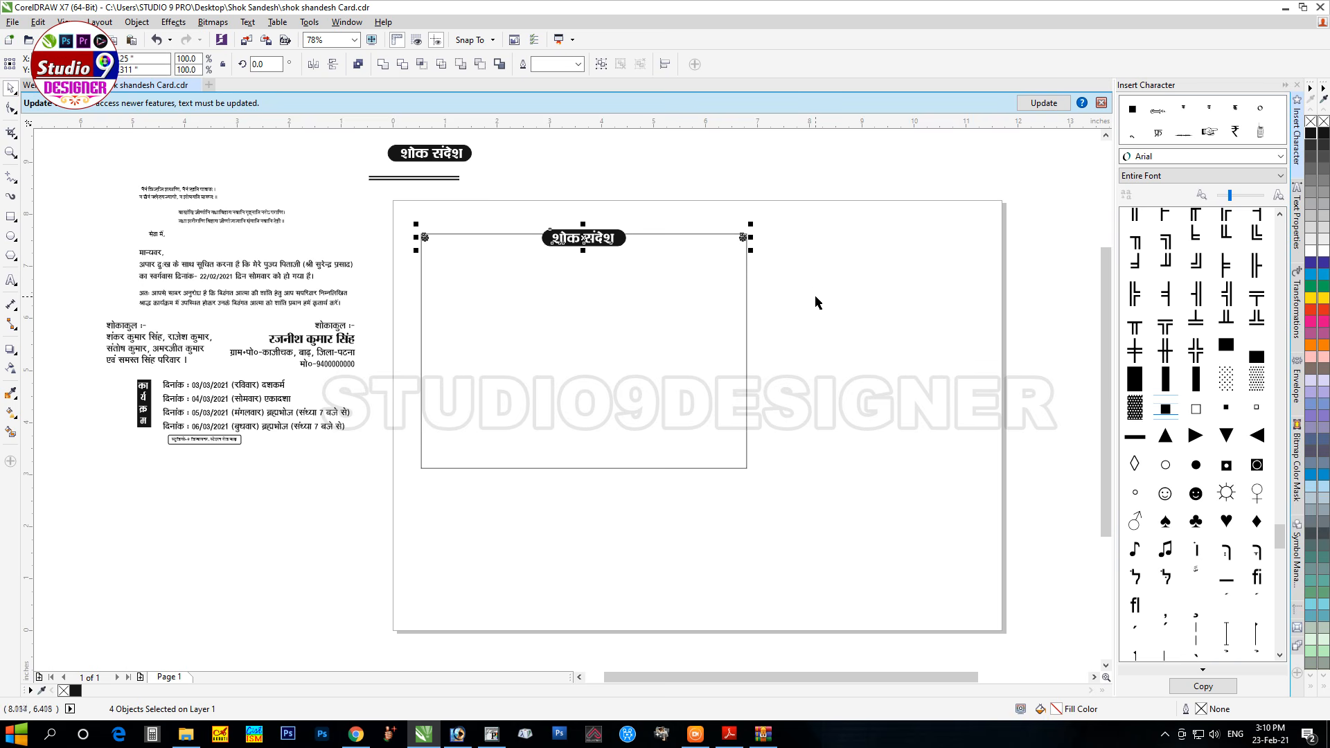
pyautogui.press('Down')
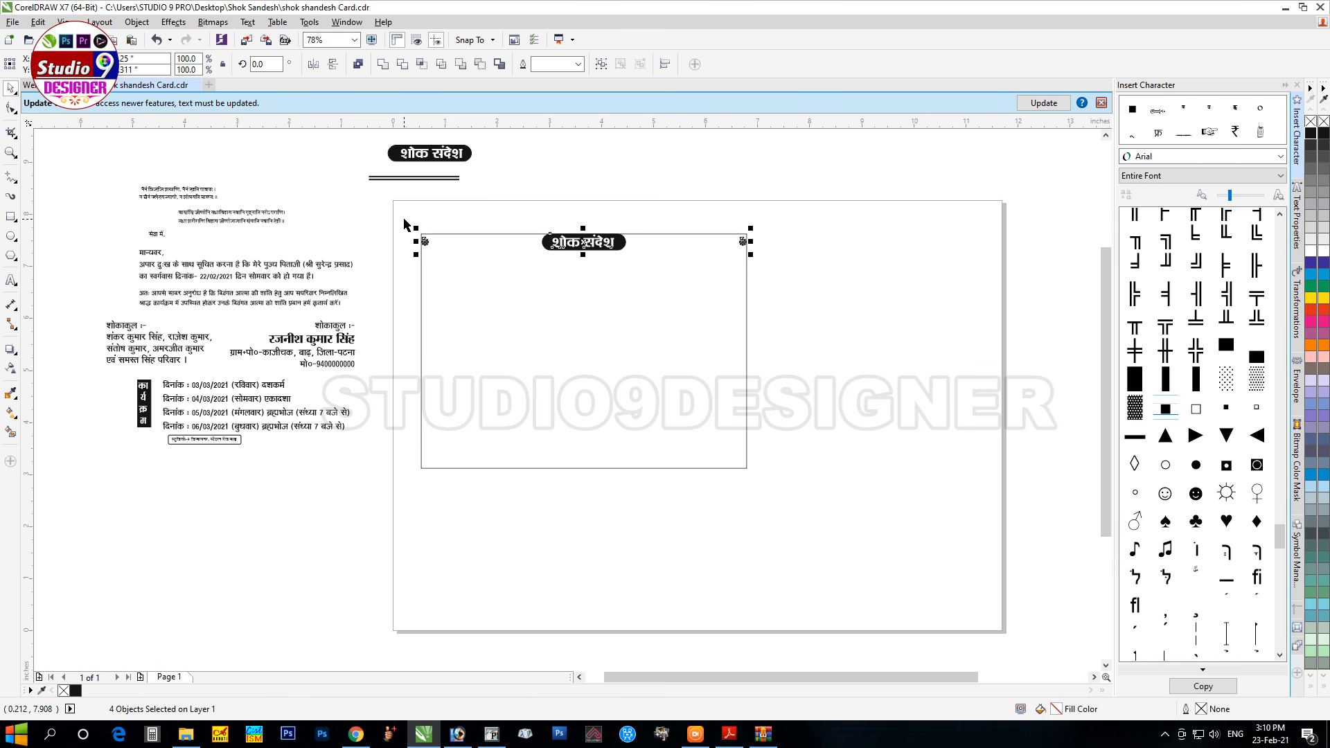
# Step: Copy both top ornaments down to the frame's bottom corners
pyautogui.click(424, 241)
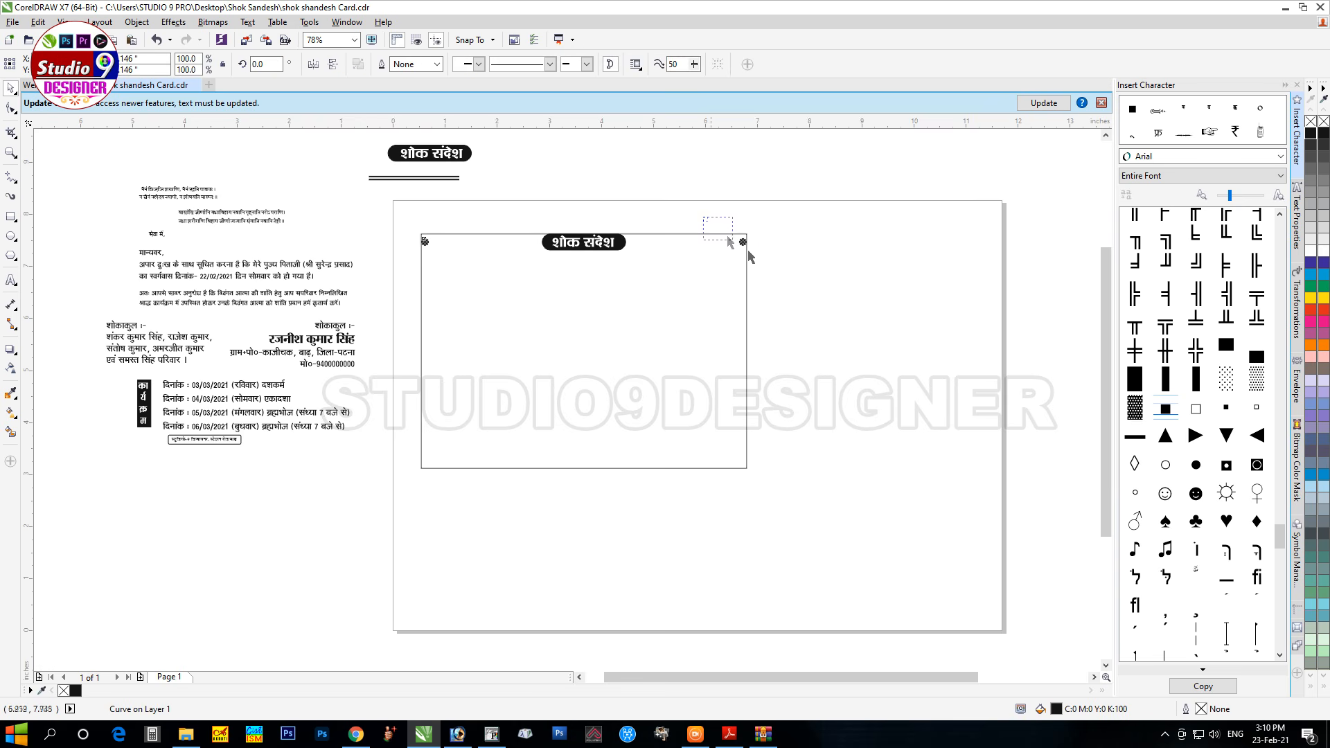
pyautogui.keyDown('shift'); pyautogui.click(744, 242); pyautogui.keyUp('shift')
pyautogui.moveTo(583, 242); pyautogui.dragTo(584, 466)
pyautogui.press('Up')
pyautogui.press('Down')
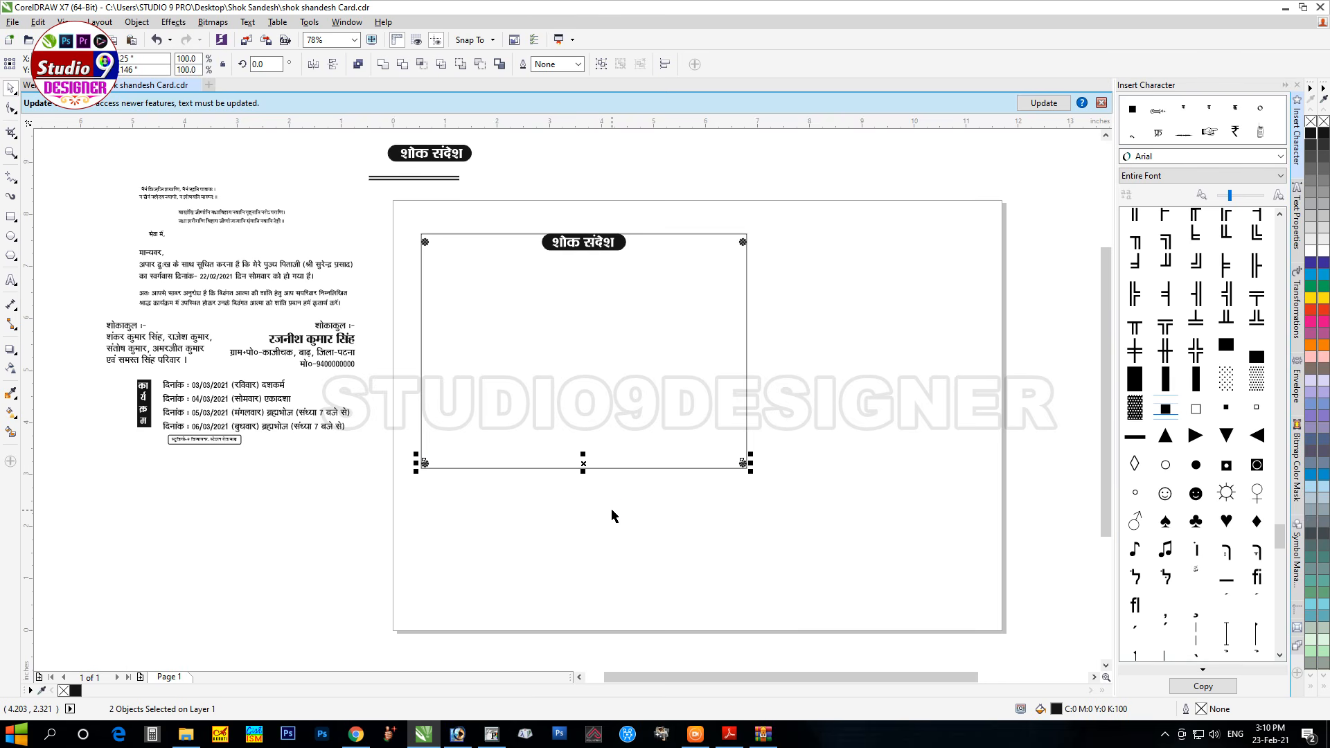
# Step: Centre the small footer label horizontally on the frame's bottom edge
pyautogui.moveTo(282, 462); pyautogui.dragTo(585, 469)
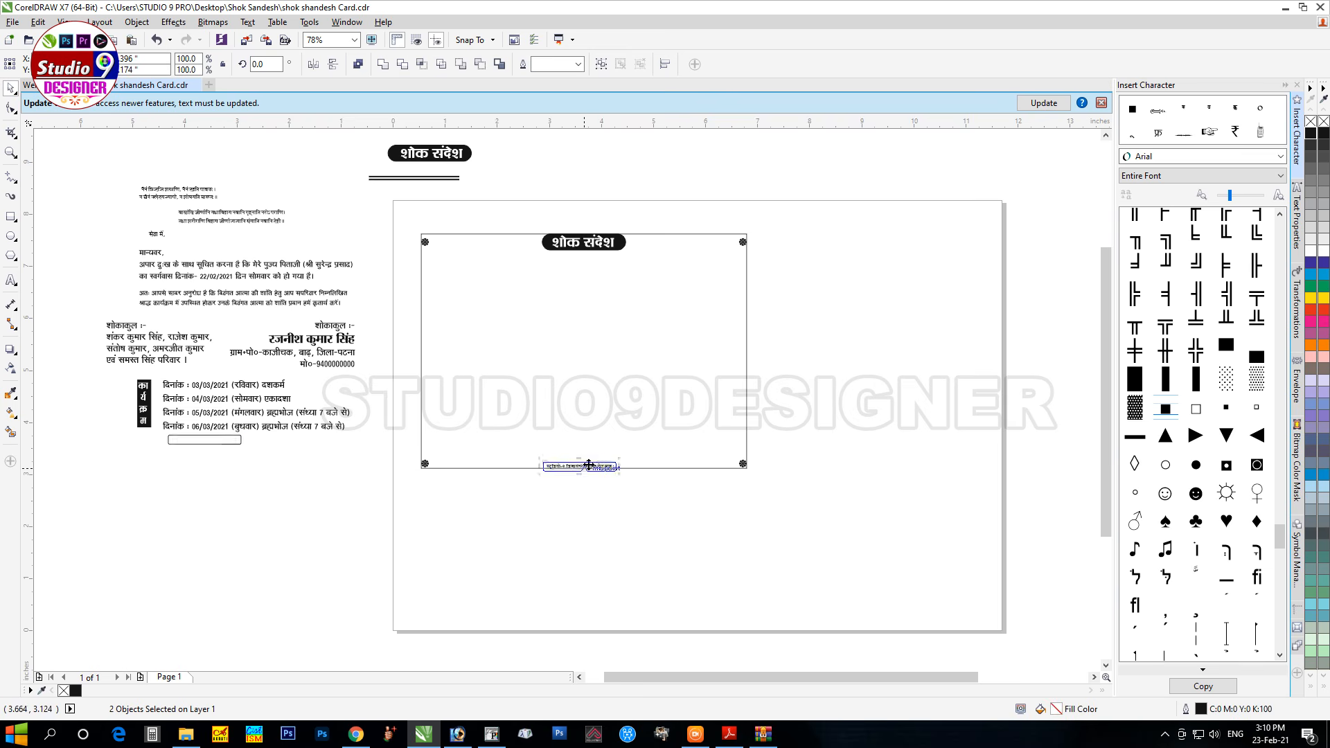
pyautogui.keyDown('shift'); pyautogui.click(656, 468); pyautogui.keyUp('shift')
pyautogui.press('c')
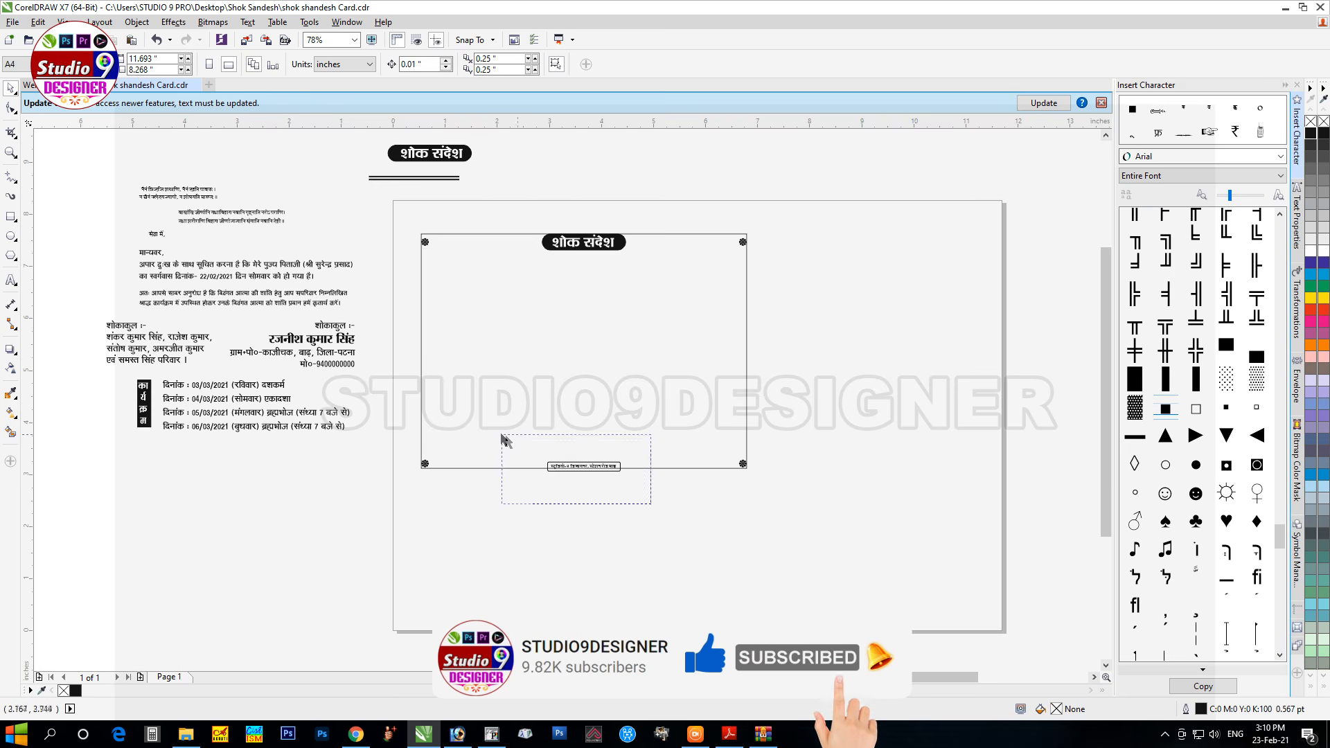
pyautogui.keyDown('shift'); pyautogui.click(547, 466); pyautogui.keyUp('shift')
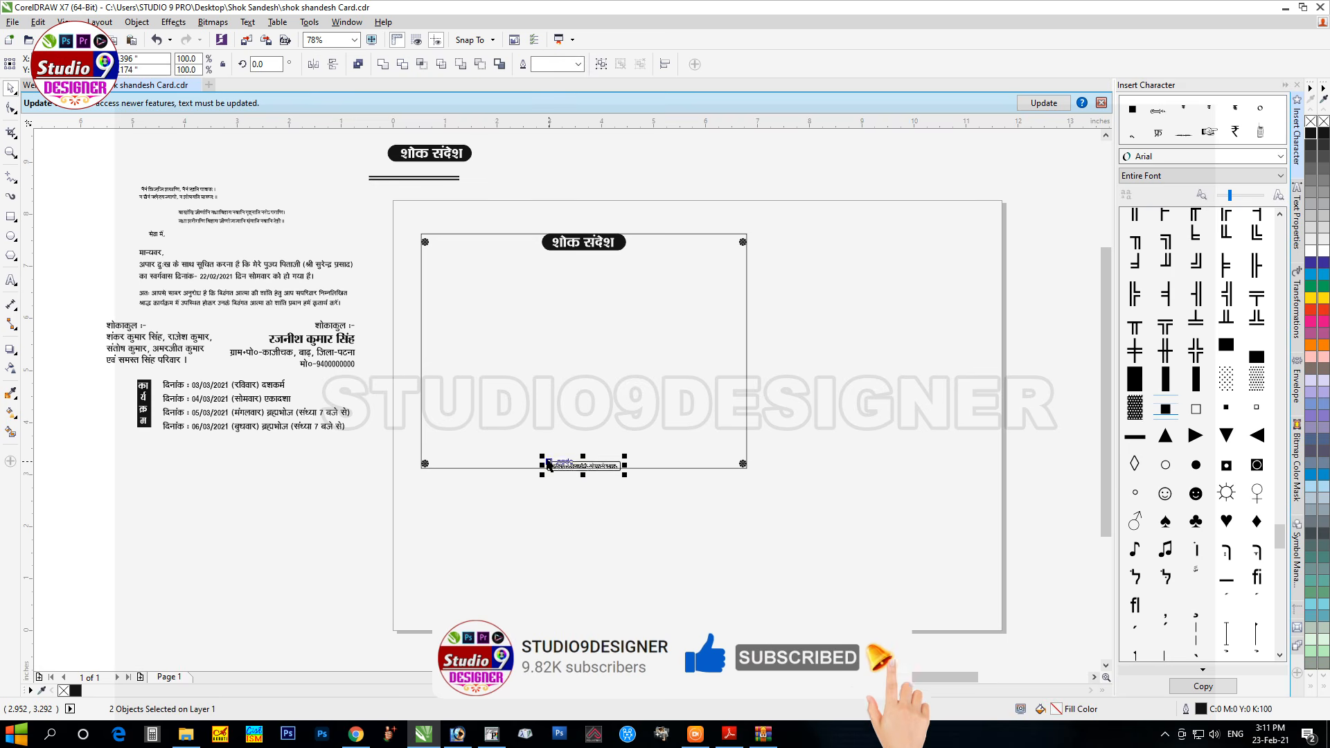
pyautogui.click(586, 513)
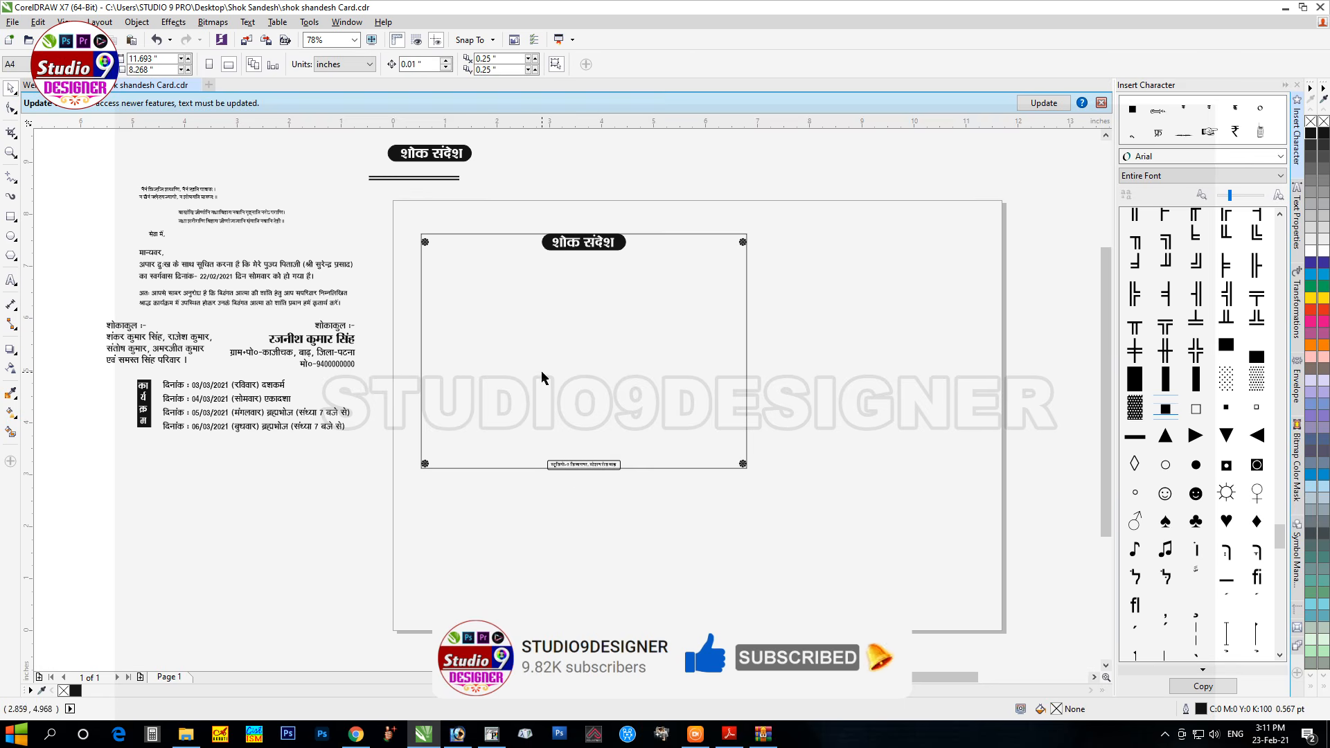
# Step: Move the double-line group to the frame's top-left corner, centred vertically on the flower
pyautogui.moveTo(339, 168); pyautogui.dragTo(524, 218)
pyautogui.moveTo(415, 179); pyautogui.dragTo(476, 241)
pyautogui.press('z')
pyautogui.moveTo(395, 216); pyautogui.dragTo(658, 298)
pyautogui.moveTo(118, 311); pyautogui.dragTo(594, 413)
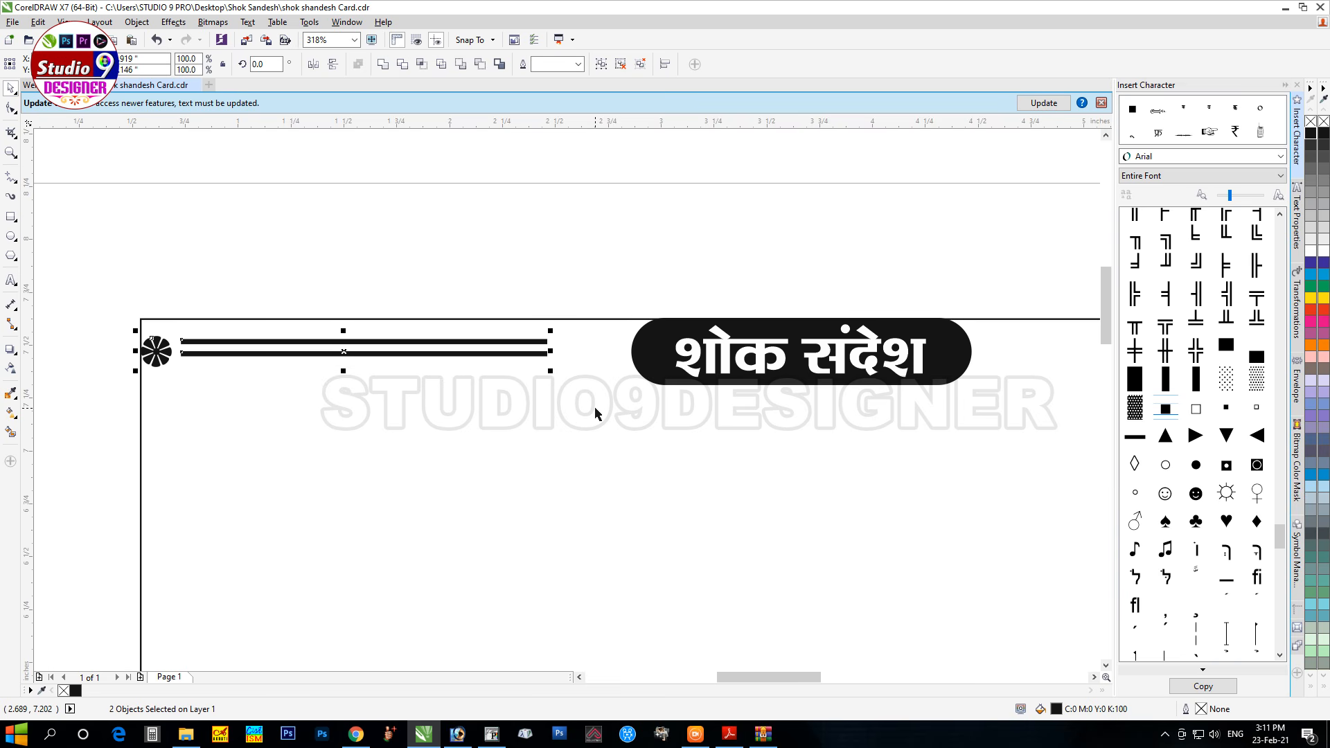
pyautogui.moveTo(178, 285); pyautogui.dragTo(567, 408)
pyautogui.keyDown('shift'); pyautogui.click(159, 356); pyautogui.keyUp('shift')
pyautogui.hotkey('ctrl', 'g')
pyautogui.hotkey('ctrl', 'u')
pyautogui.press('e')
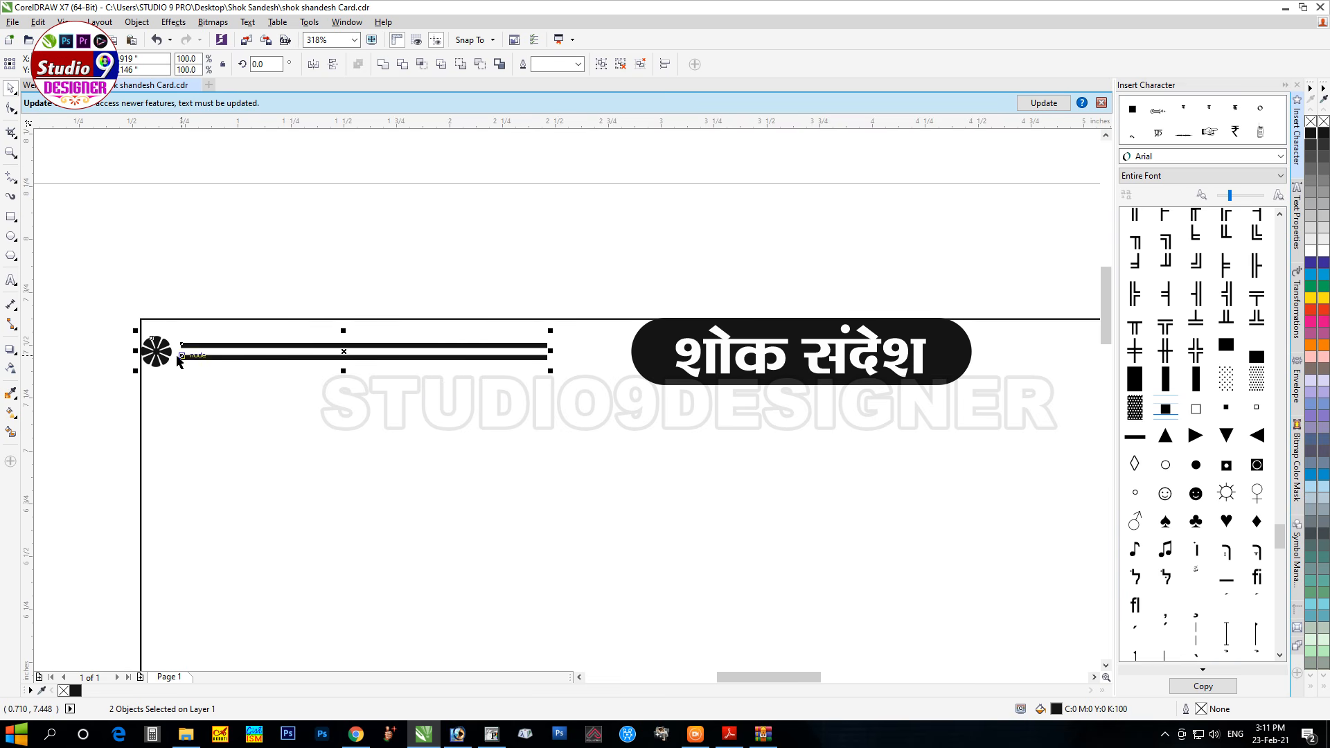
pyautogui.click(496, 293)
# Step: Stretch the double lines to the right-hand ornament and send them behind the heading badge
pyautogui.moveTo(169, 296); pyautogui.dragTo(565, 405)
pyautogui.moveTo(551, 351); pyautogui.dragTo(633, 360)
pyautogui.scroll(-3, 377, 400)
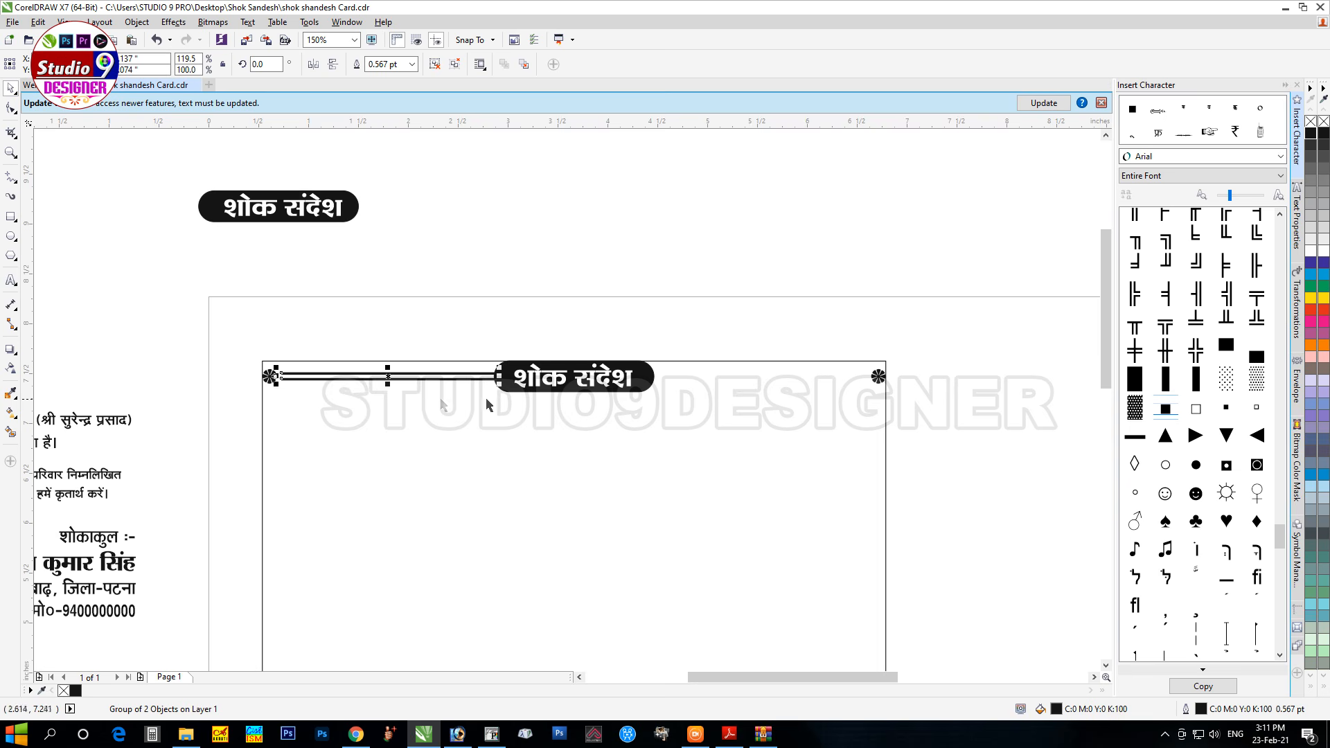
pyautogui.moveTo(498, 375); pyautogui.dragTo(870, 405)
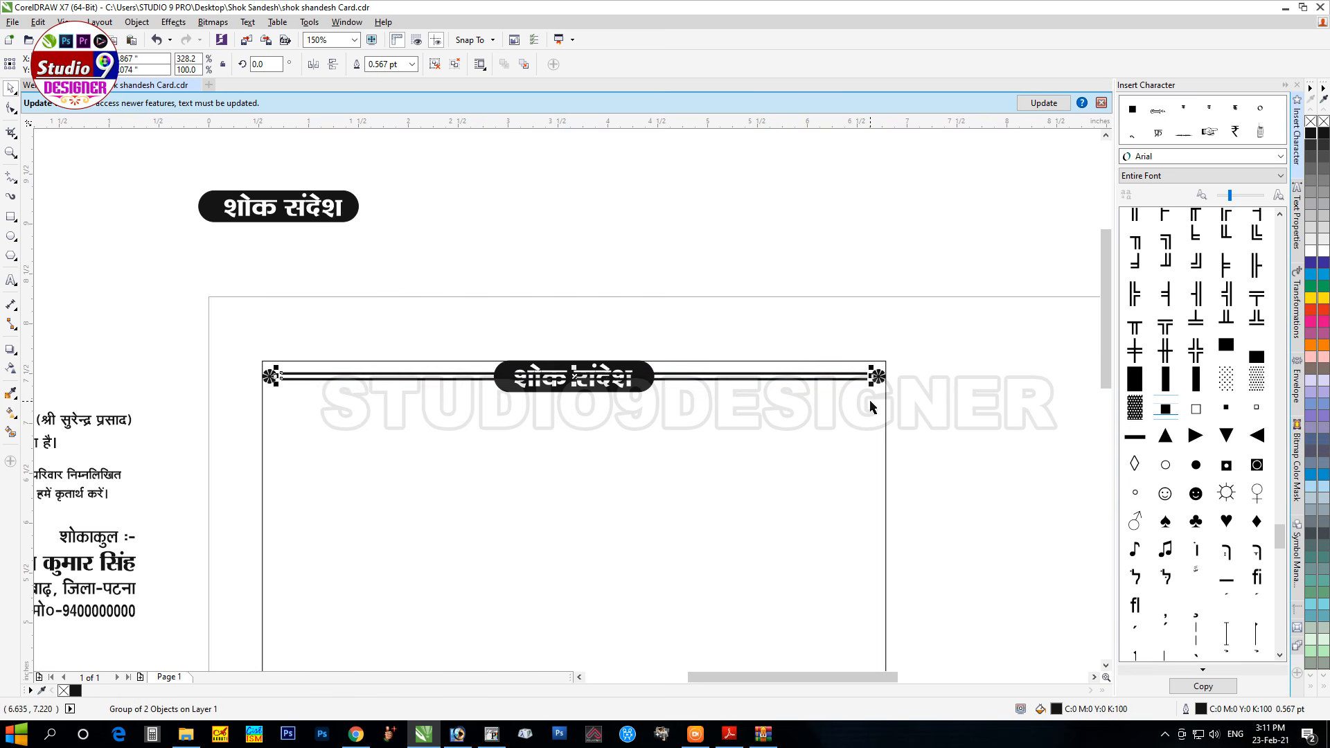
pyautogui.scroll(-2, 1104, 333)
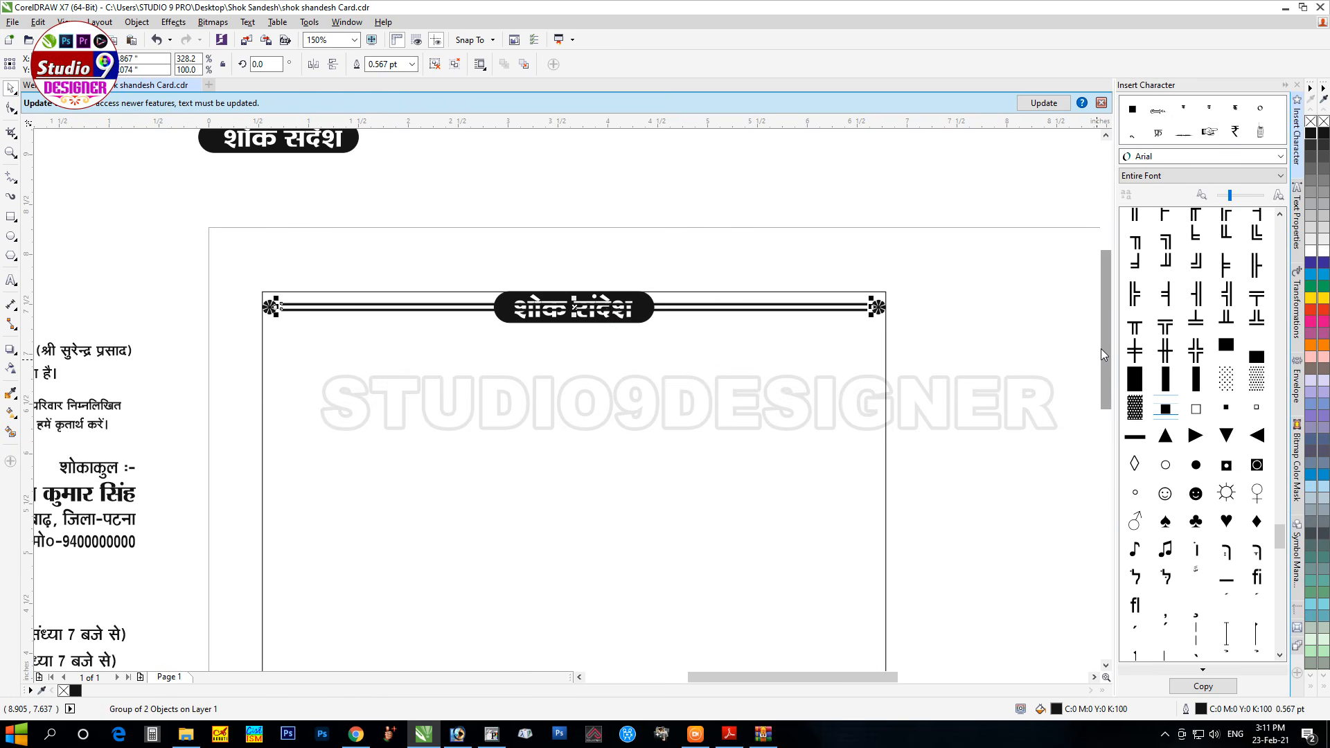
pyautogui.hotkey('shift', 'pagedown')
pyautogui.scroll(-1, 872, 393)
# Step: Place the double lines along the frame's bottom edge with the footer label in front
pyautogui.press('z')
pyautogui.moveTo(531, 324); pyautogui.dragTo(967, 616)
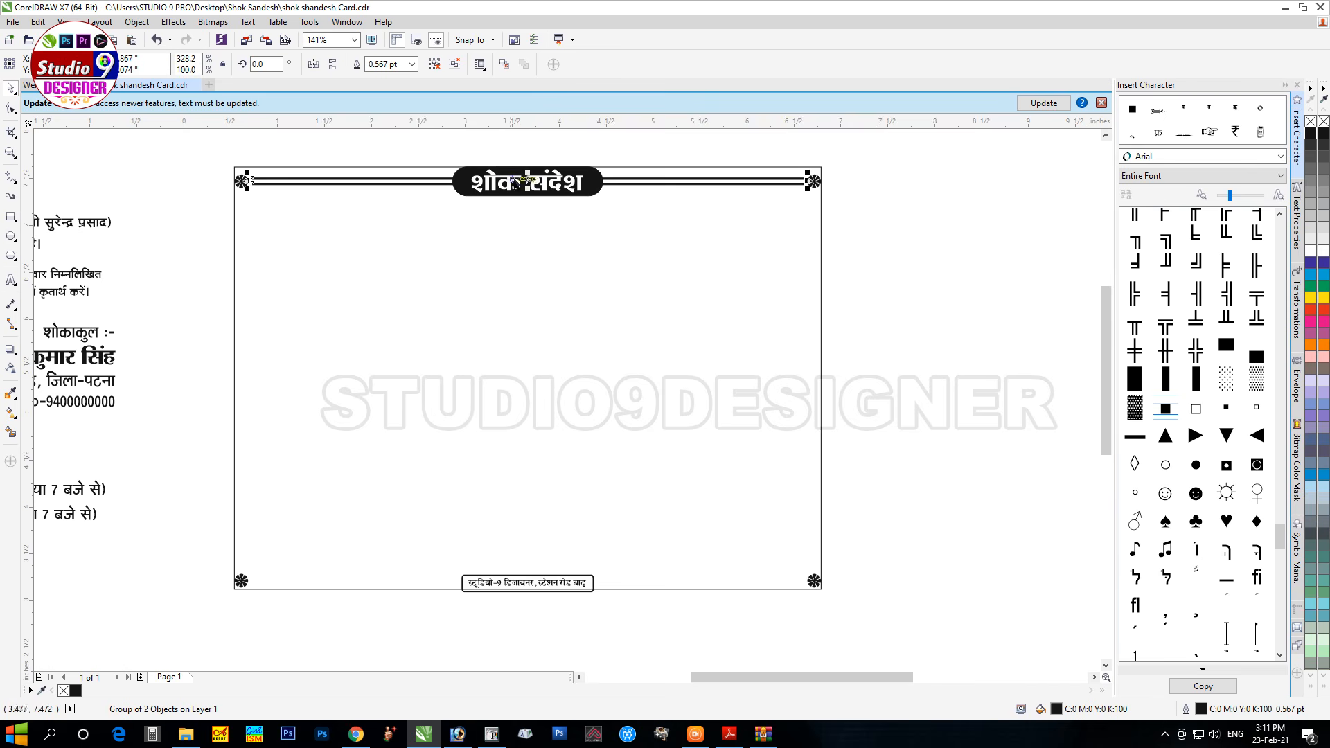
pyautogui.moveTo(527, 182); pyautogui.dragTo(478, 577)
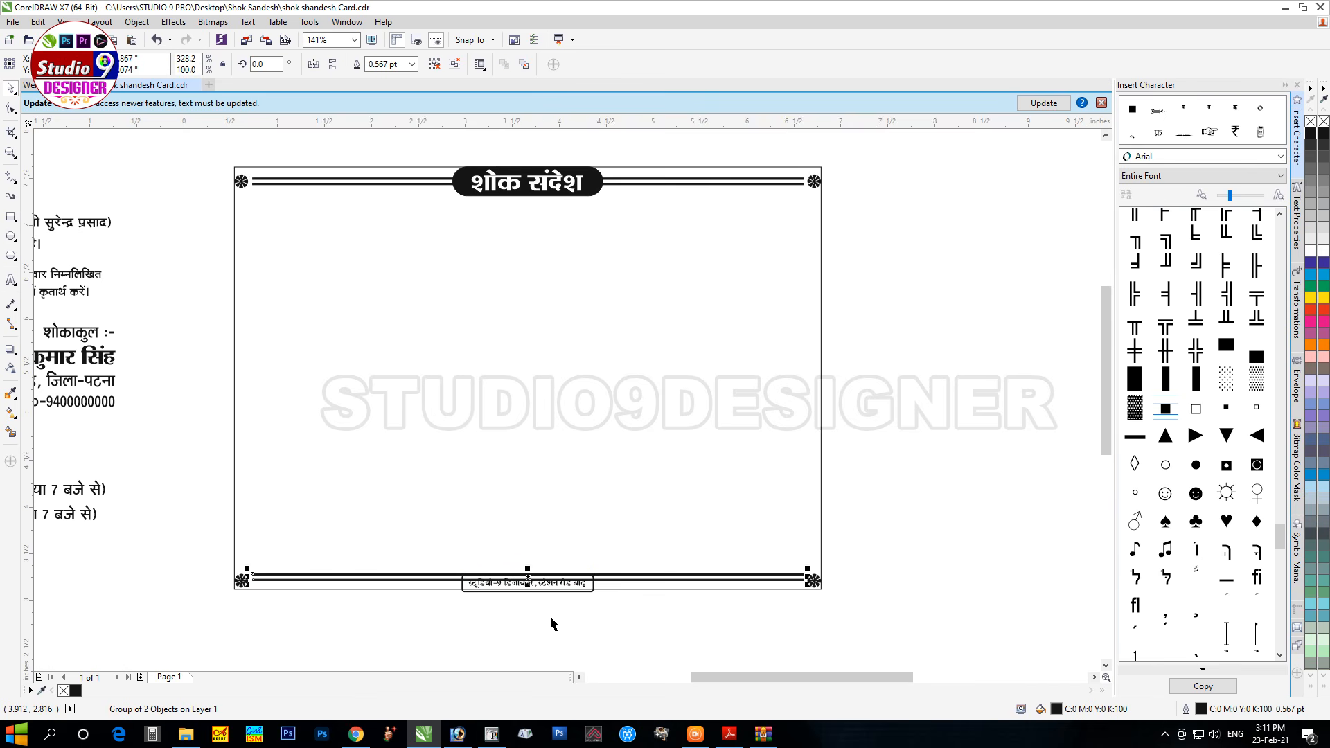
pyautogui.press('Down')
pyautogui.press('Down')
pyautogui.press('Down')
pyautogui.press('Down')
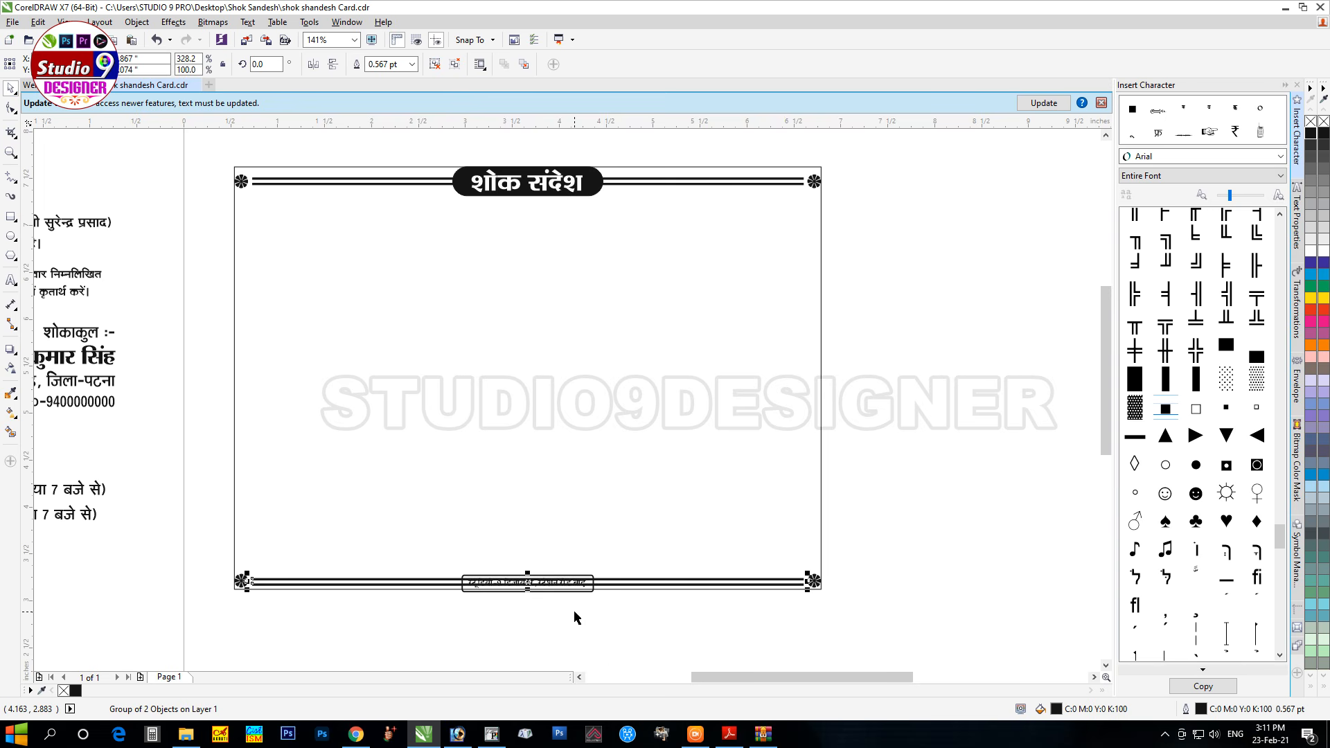
pyautogui.hotkey('shift', 'pagedown')
pyautogui.click(627, 627)
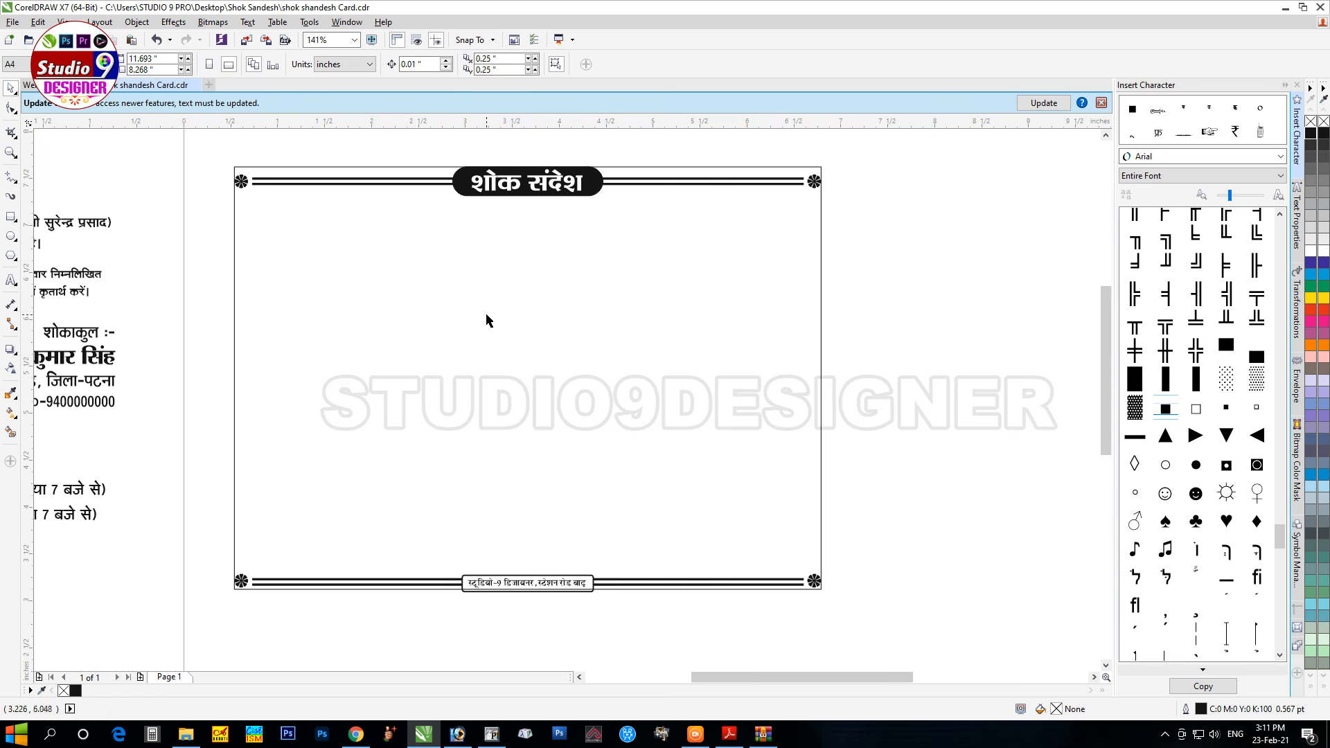
# Step: Duplicate the top double lines, rotate the copy 90°, and fit it along the card's left edge
pyautogui.click(344, 182)
pyautogui.click(320, 184)
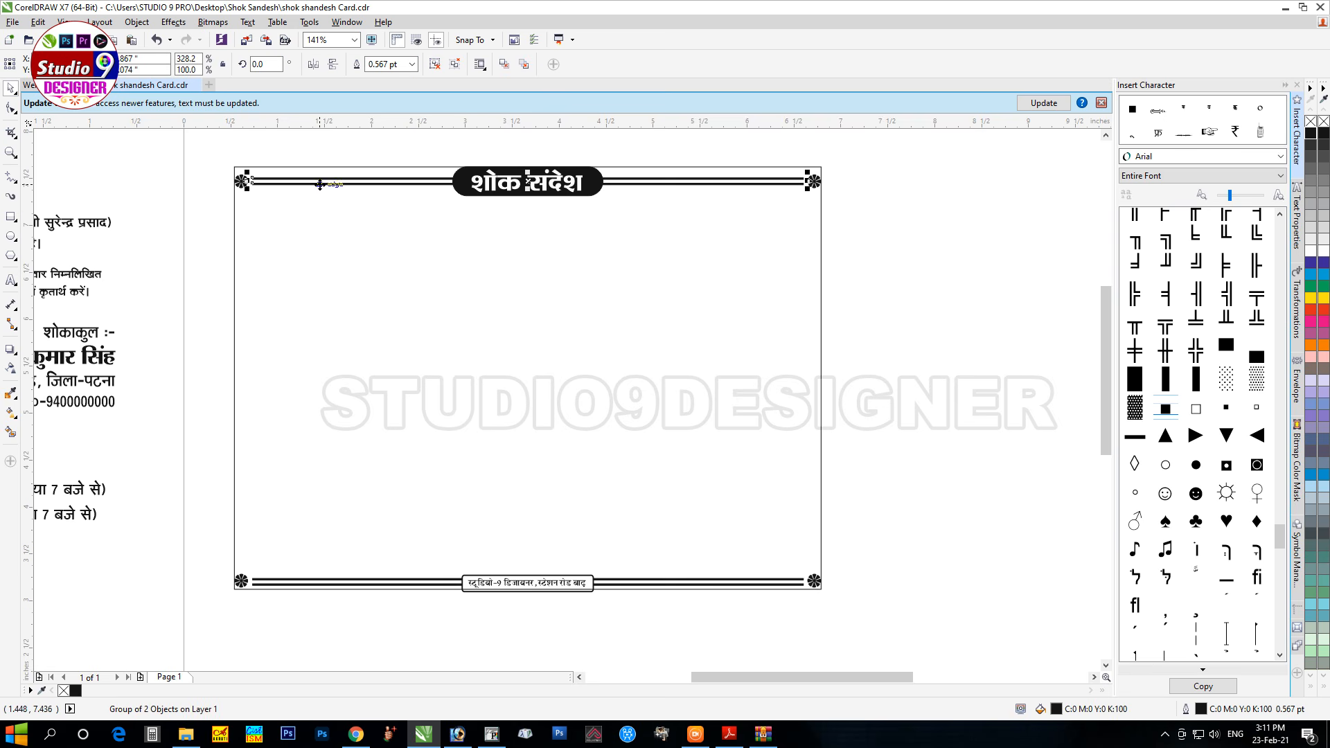
pyautogui.moveTo(326, 182); pyautogui.dragTo(320, 345)
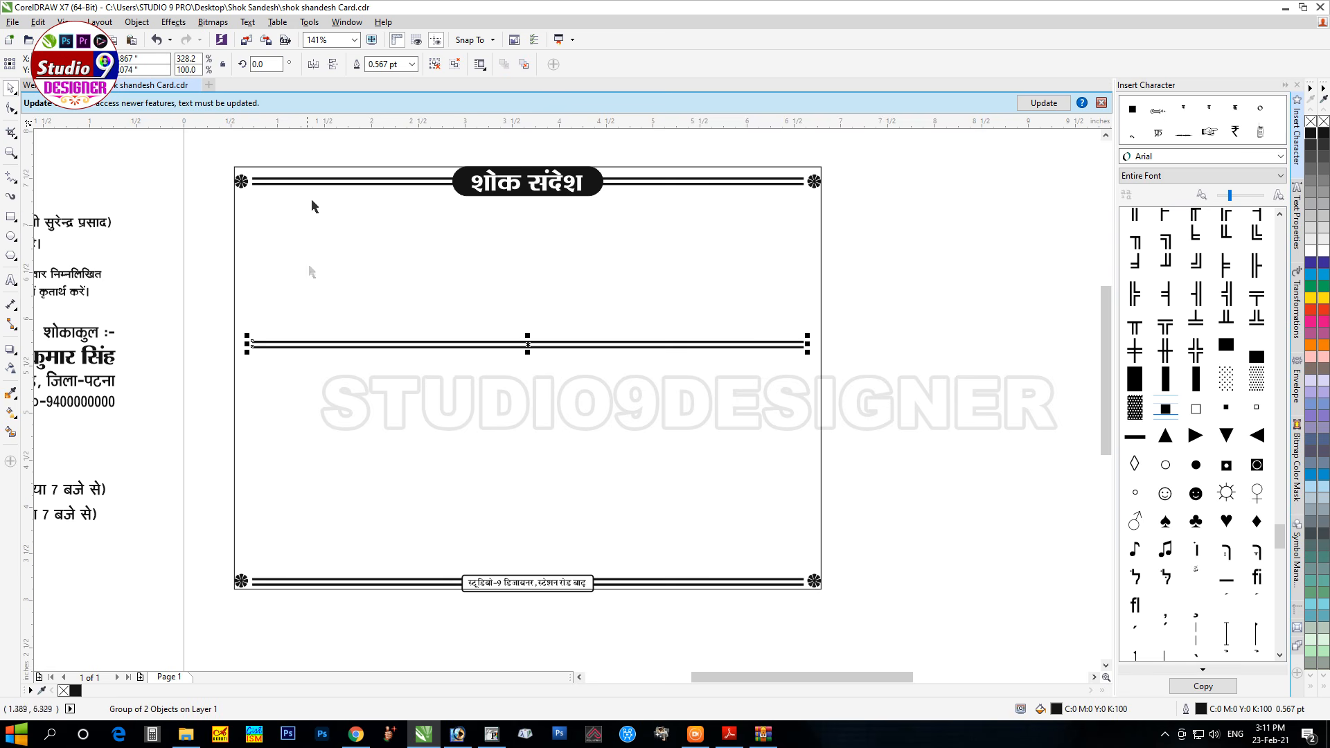
pyautogui.write('9')
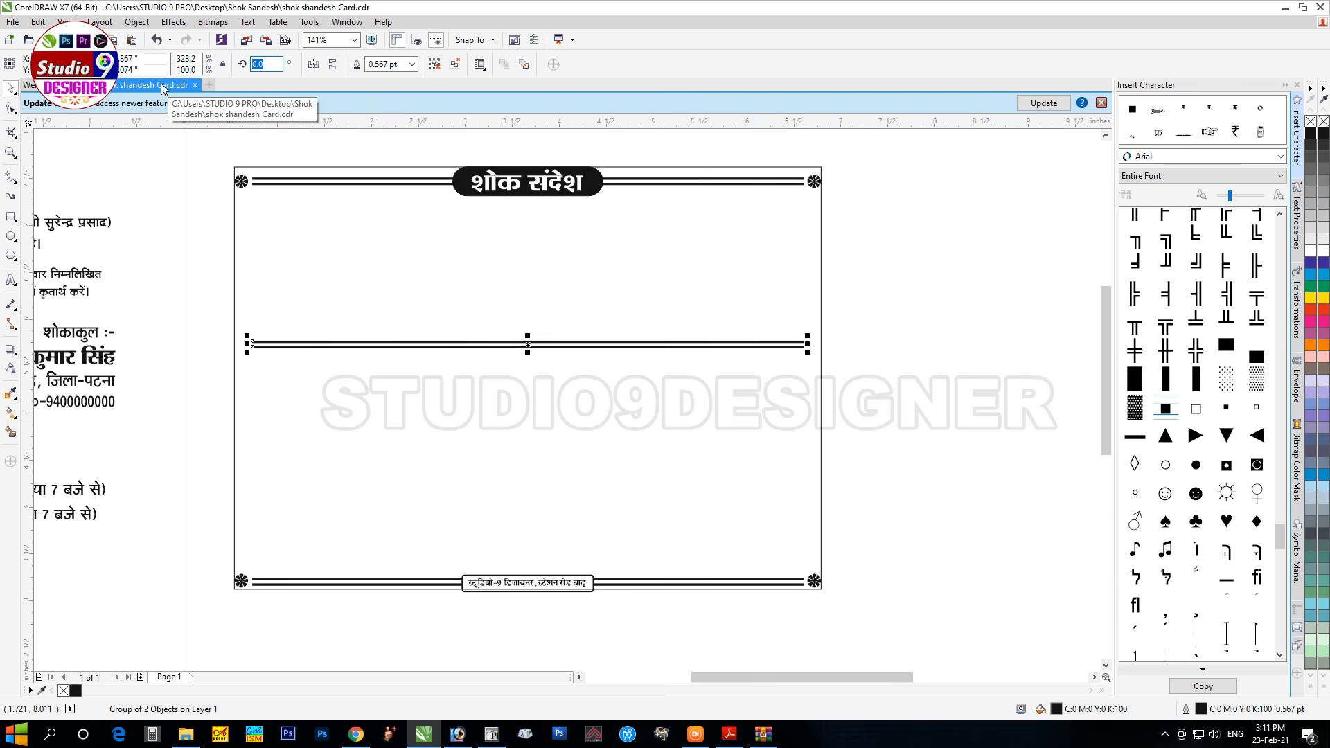
pyautogui.write('0')
pyautogui.press('Return')
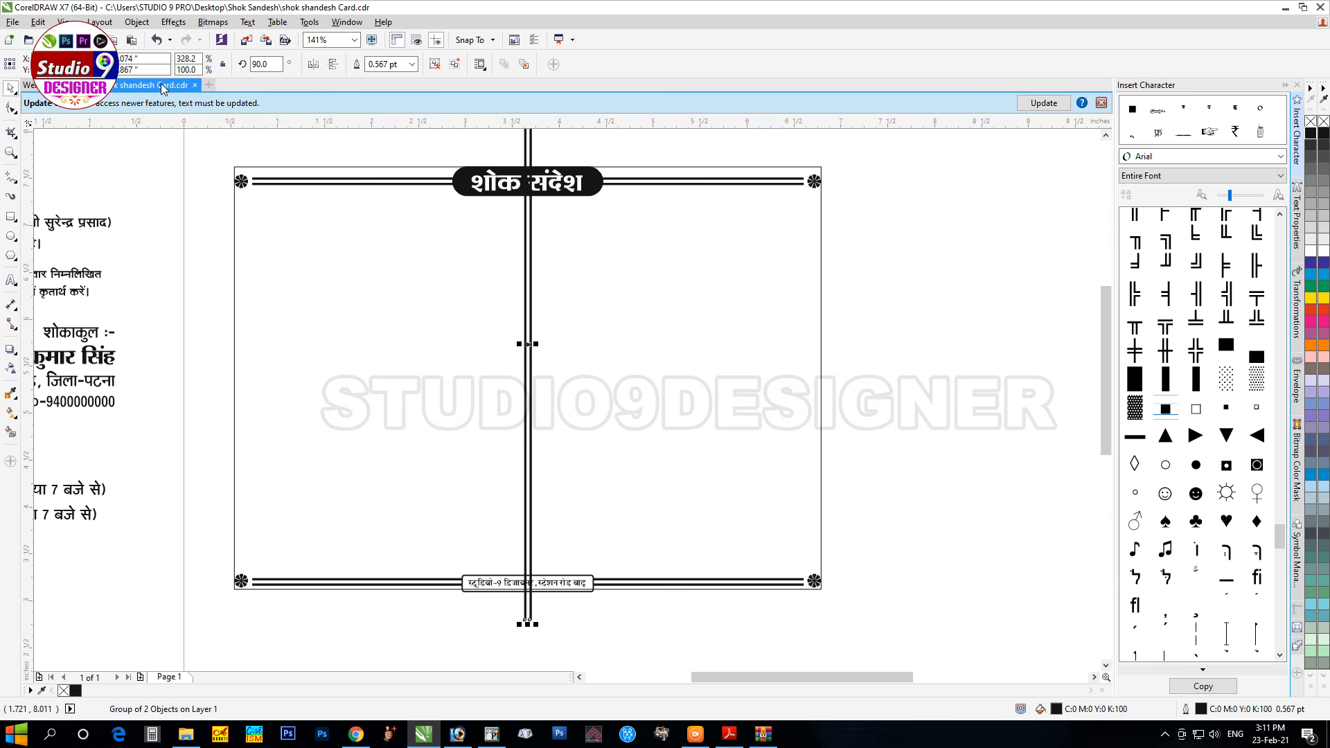
pyautogui.moveTo(525, 342); pyautogui.dragTo(235, 340)
pyautogui.press('Right')
pyautogui.press('Right')
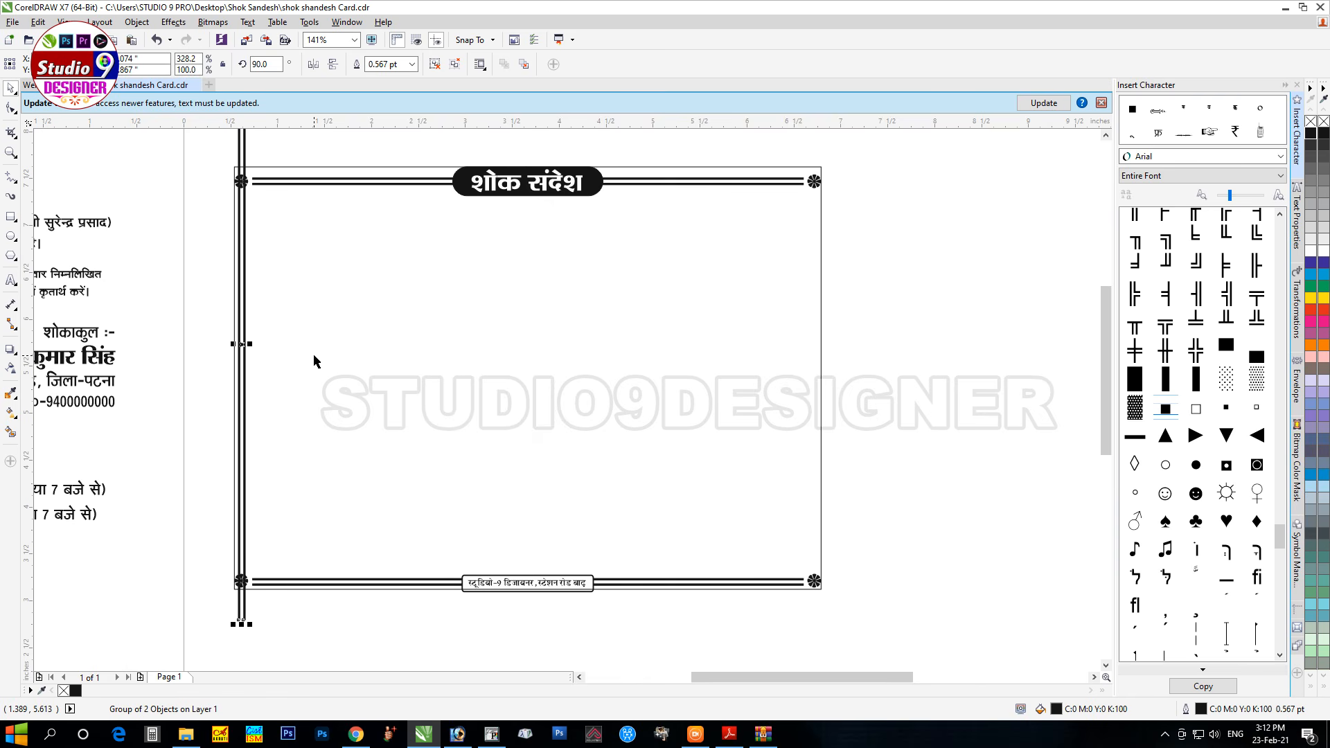
pyautogui.moveTo(242, 622); pyautogui.dragTo(261, 575)
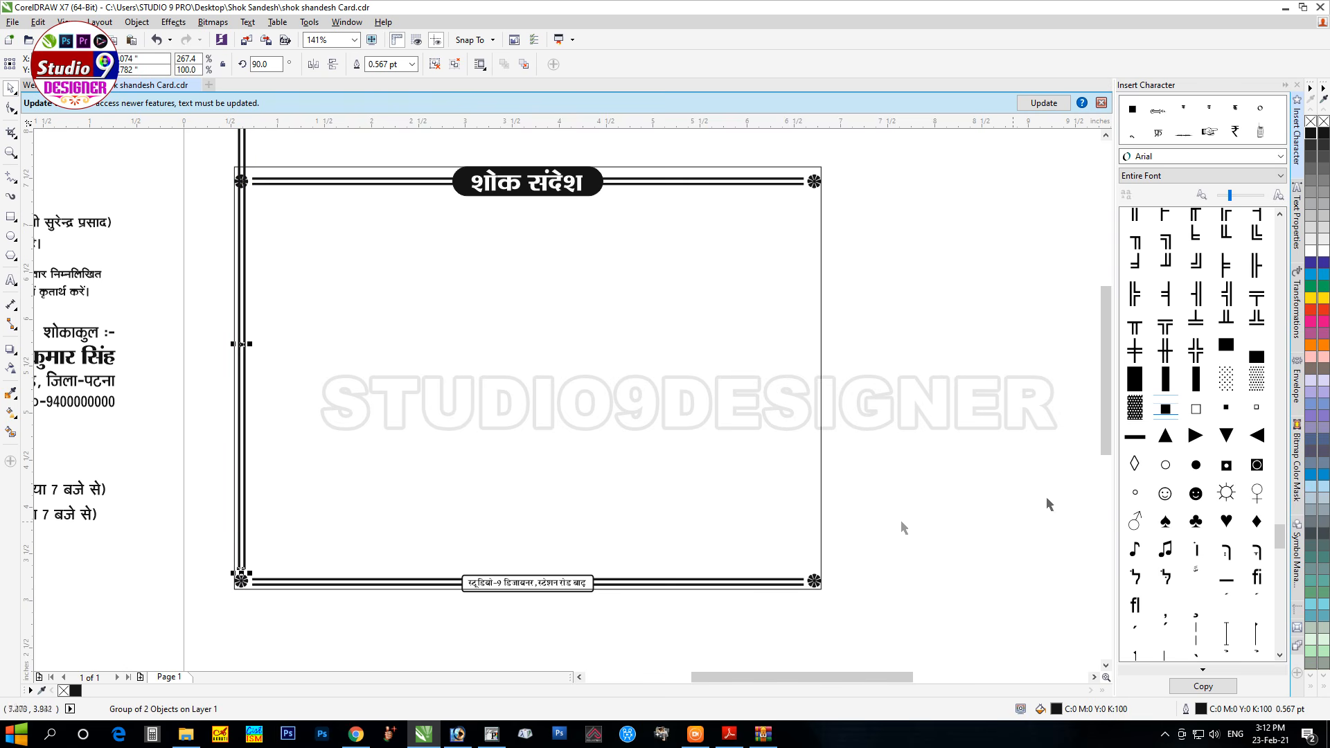
pyautogui.scroll(1, 1109, 366)
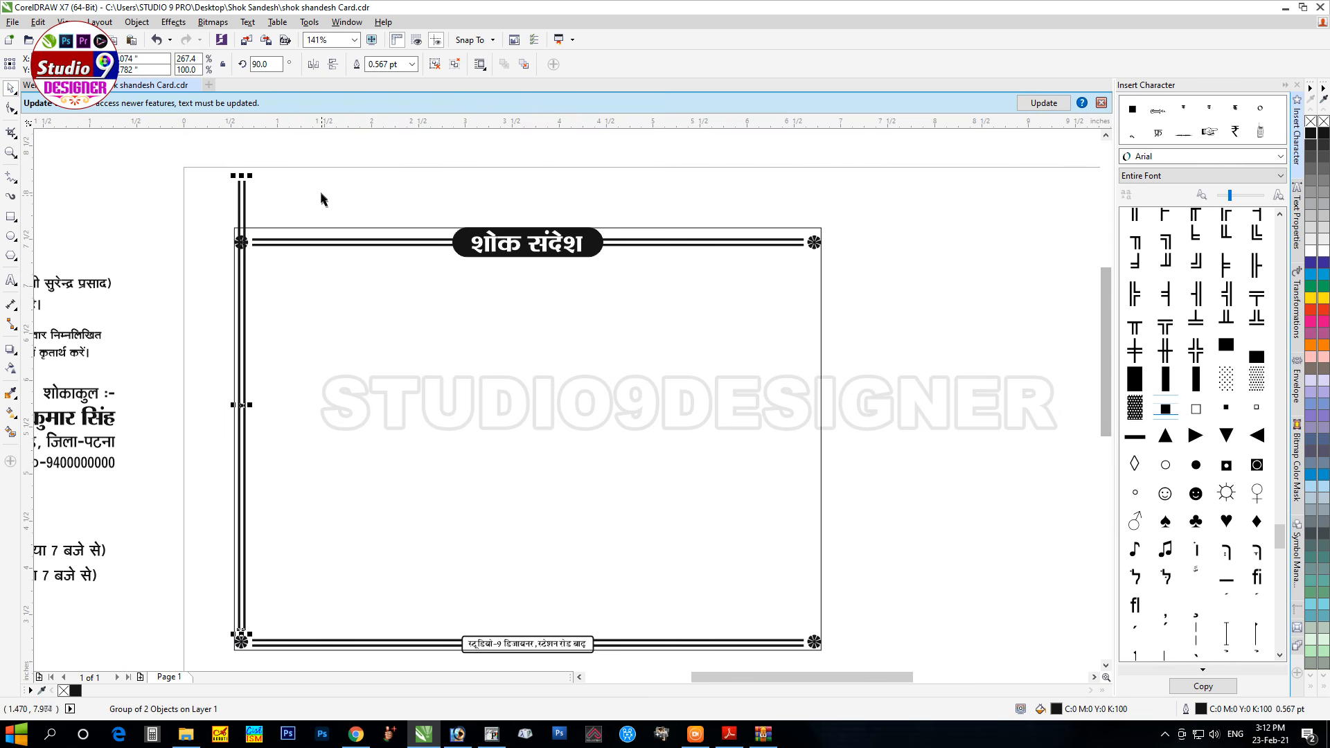
pyautogui.moveTo(242, 181); pyautogui.dragTo(261, 250)
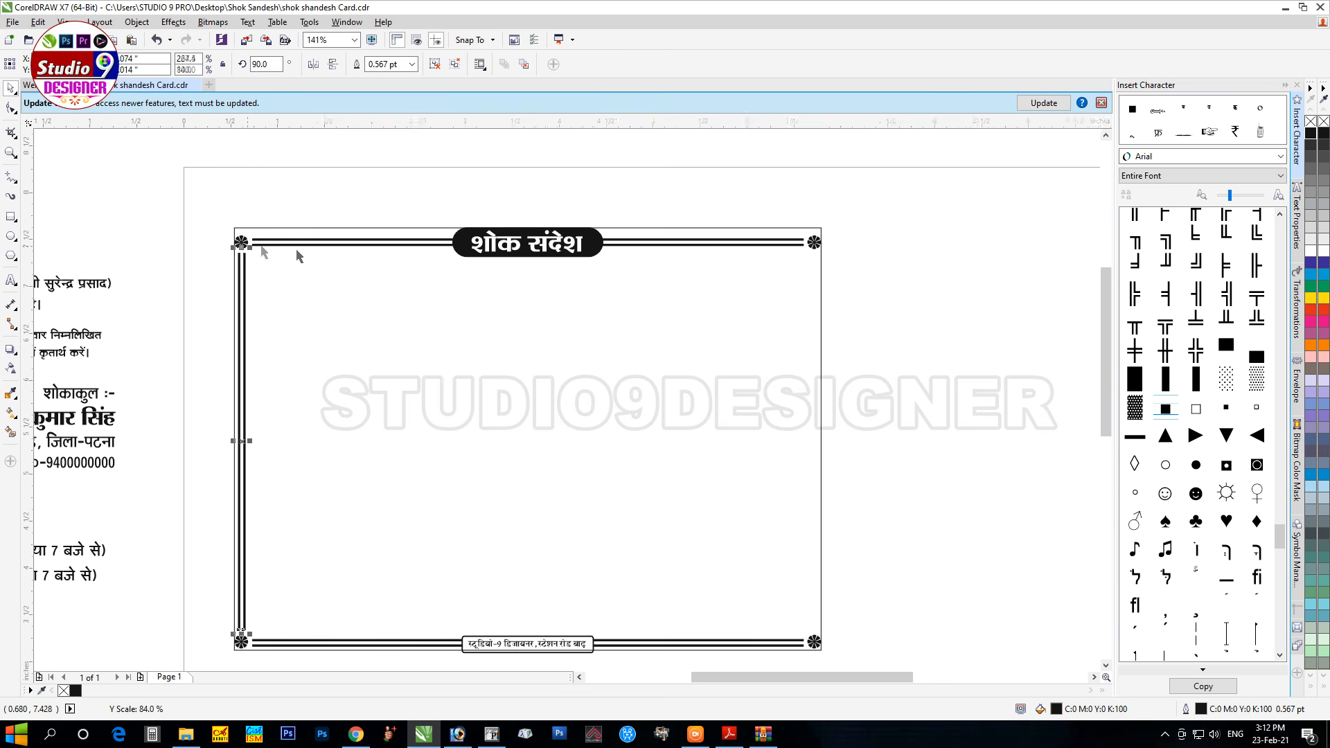
# Step: Centre the left vertical lines under the top-left corner flower
pyautogui.press('F2')
pyautogui.moveTo(210, 214); pyautogui.dragTo(374, 353)
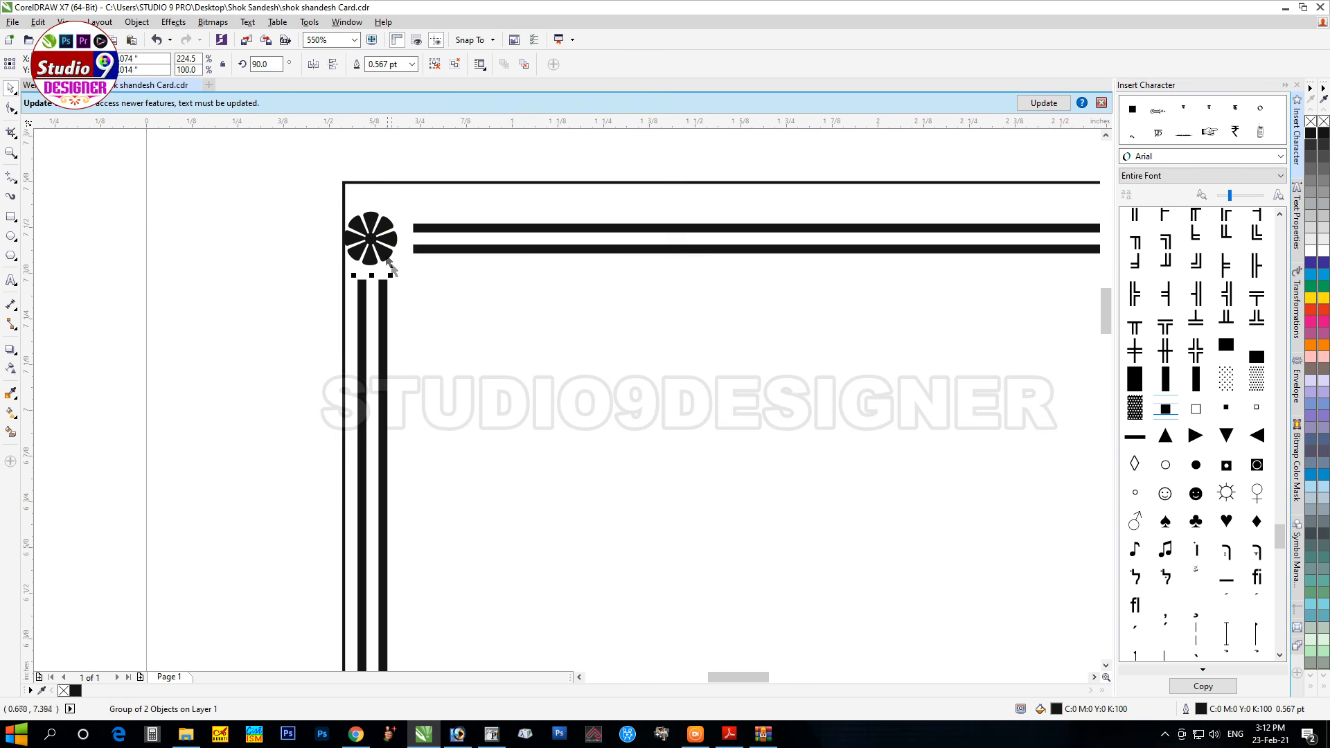
pyautogui.keyDown('shift'); pyautogui.click(373, 233); pyautogui.keyUp('shift')
pyautogui.press('c')
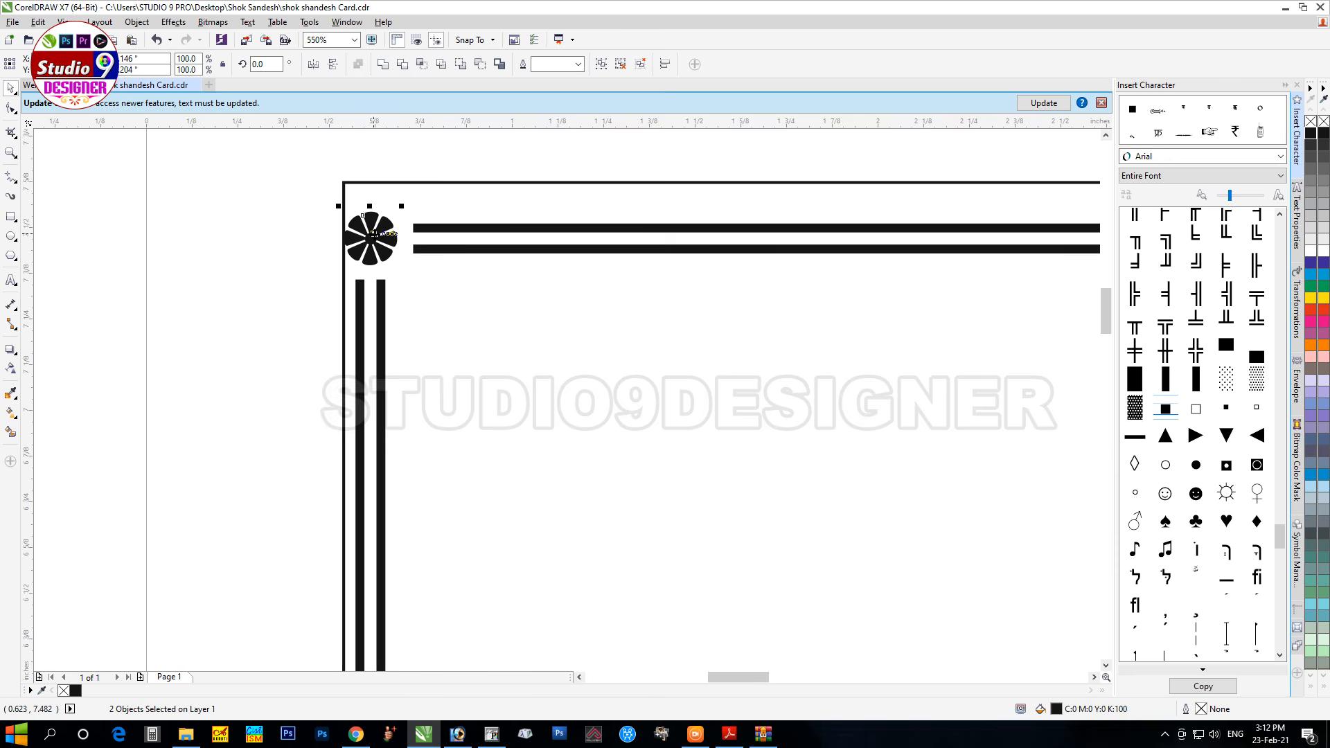
pyautogui.click(397, 161)
pyautogui.scroll(-4, 313, 320)
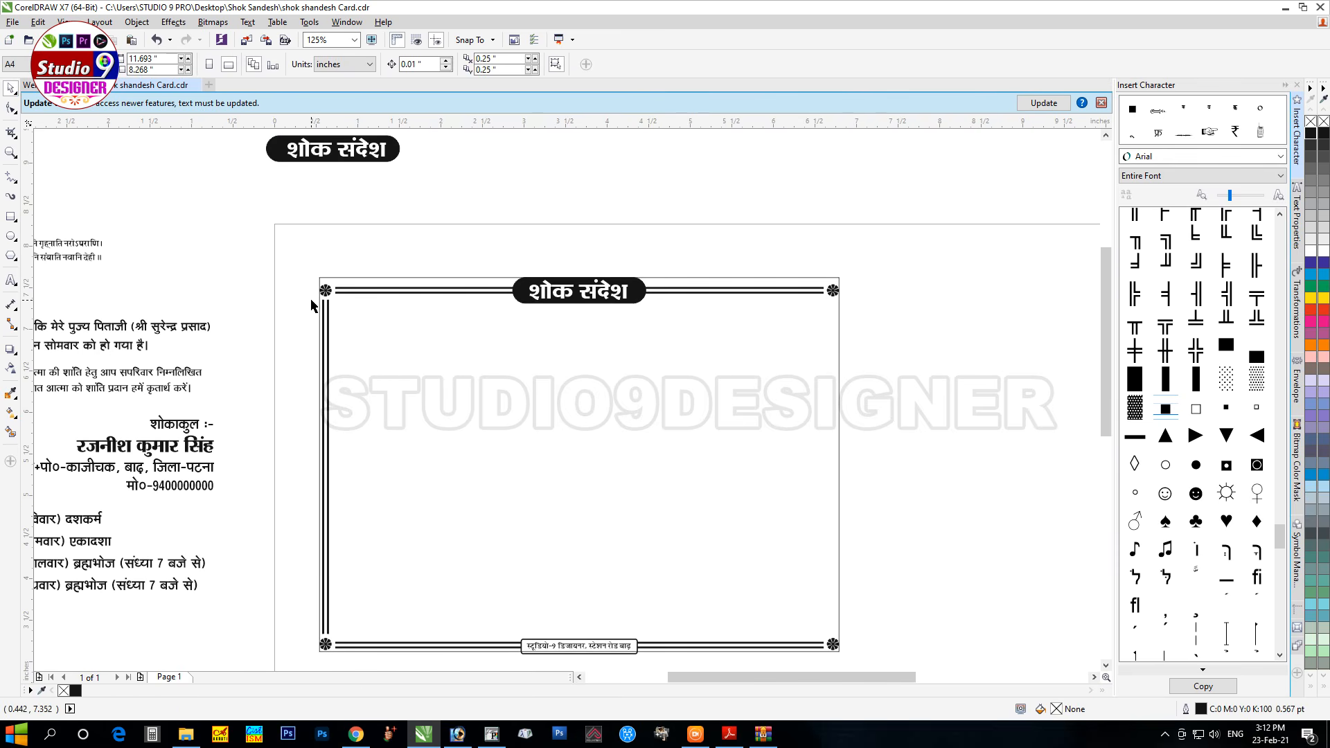
# Step: Copy the vertical double lines to the card's right edge, aligned with the top-right flower
pyautogui.click(329, 340)
pyautogui.moveTo(324, 382); pyautogui.dragTo(830, 383)
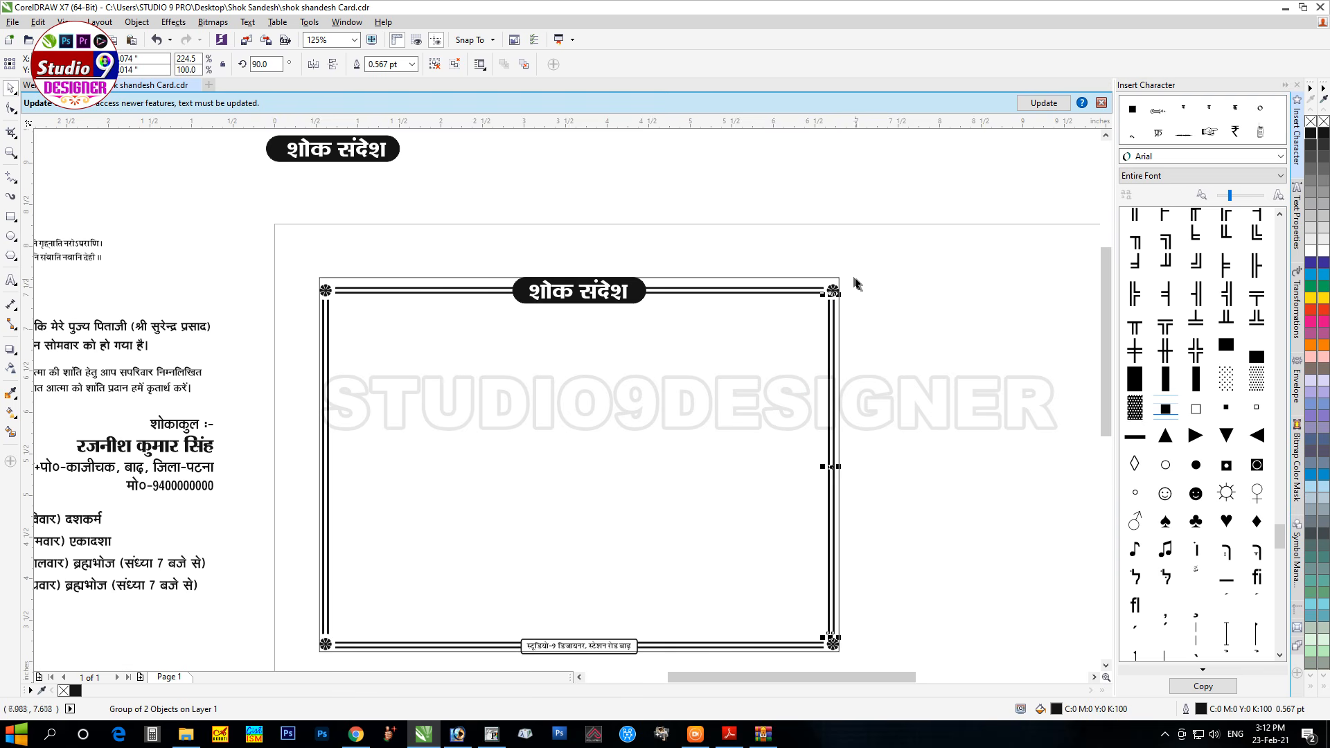
pyautogui.keyDown('shift'); pyautogui.click(833, 290); pyautogui.keyUp('shift')
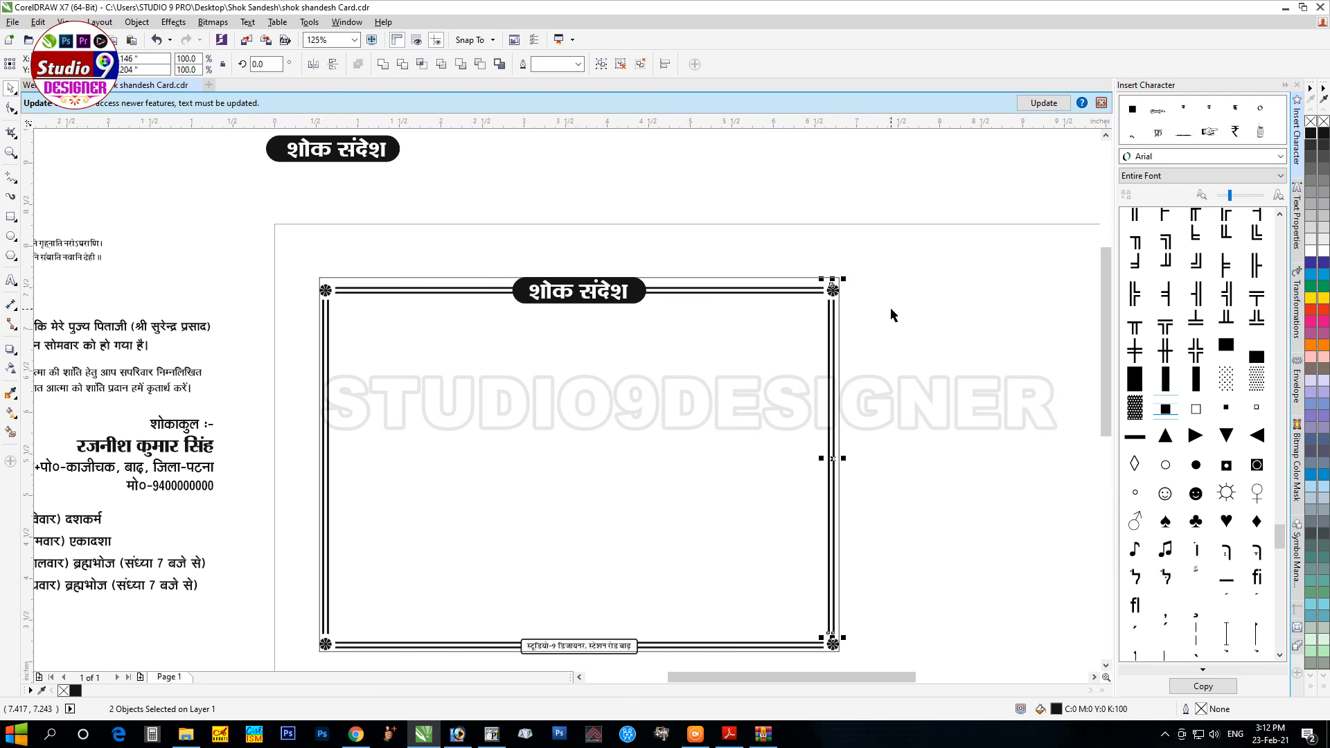
pyautogui.click(916, 353)
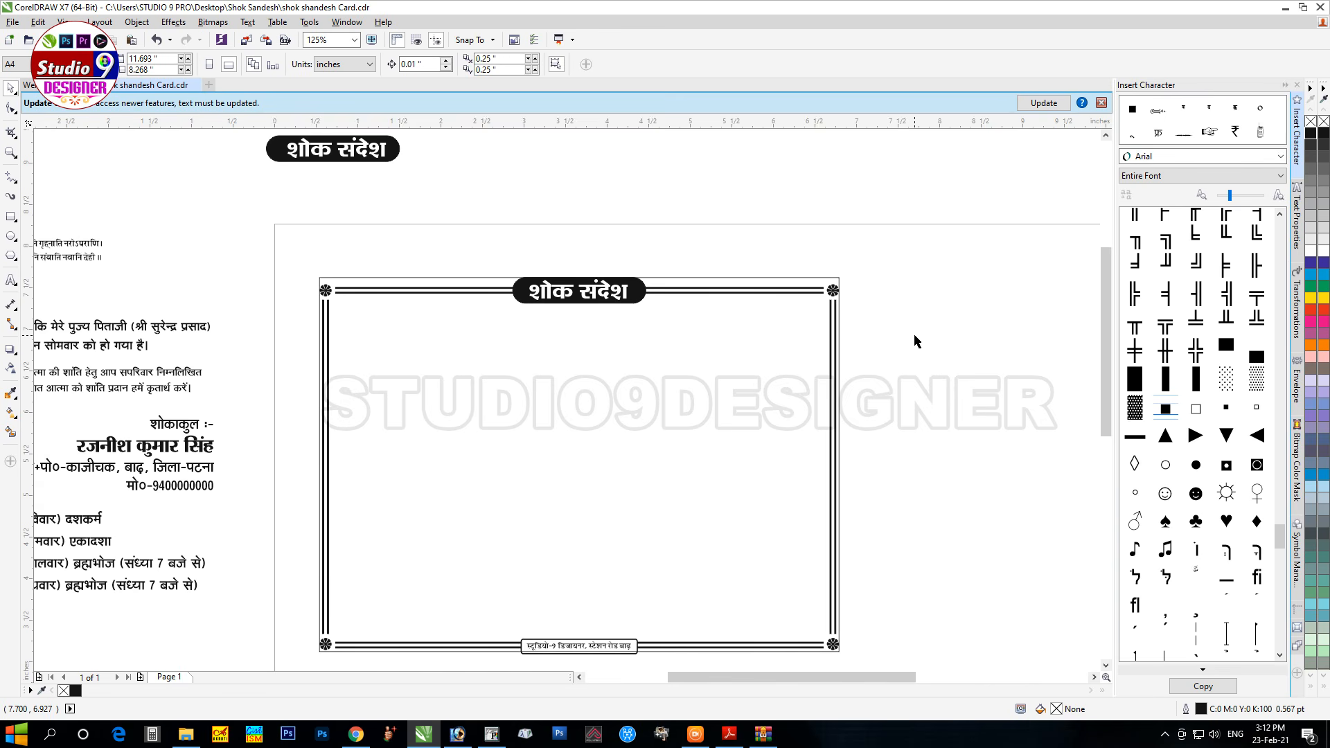
pyautogui.click(67, 246)
# Step: Centre the Sanskrit shloka horizontally on the card below the heading
pyautogui.moveTo(67, 246); pyautogui.dragTo(636, 314)
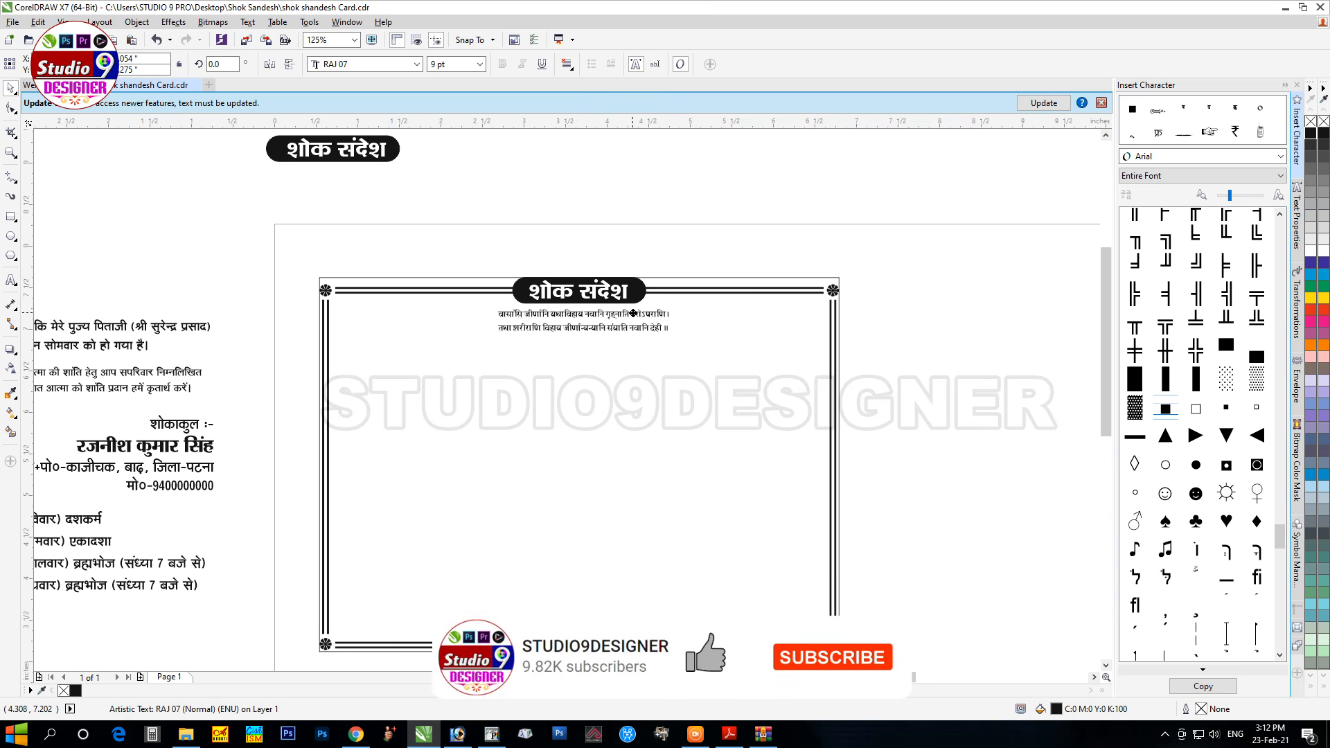
pyautogui.keyDown('shift'); pyautogui.click(686, 297); pyautogui.keyUp('shift')
pyautogui.press('c')
# Step: Move the 'सेवा में,' line into the card's top-left area
pyautogui.hscroll(-3, 553, 401)
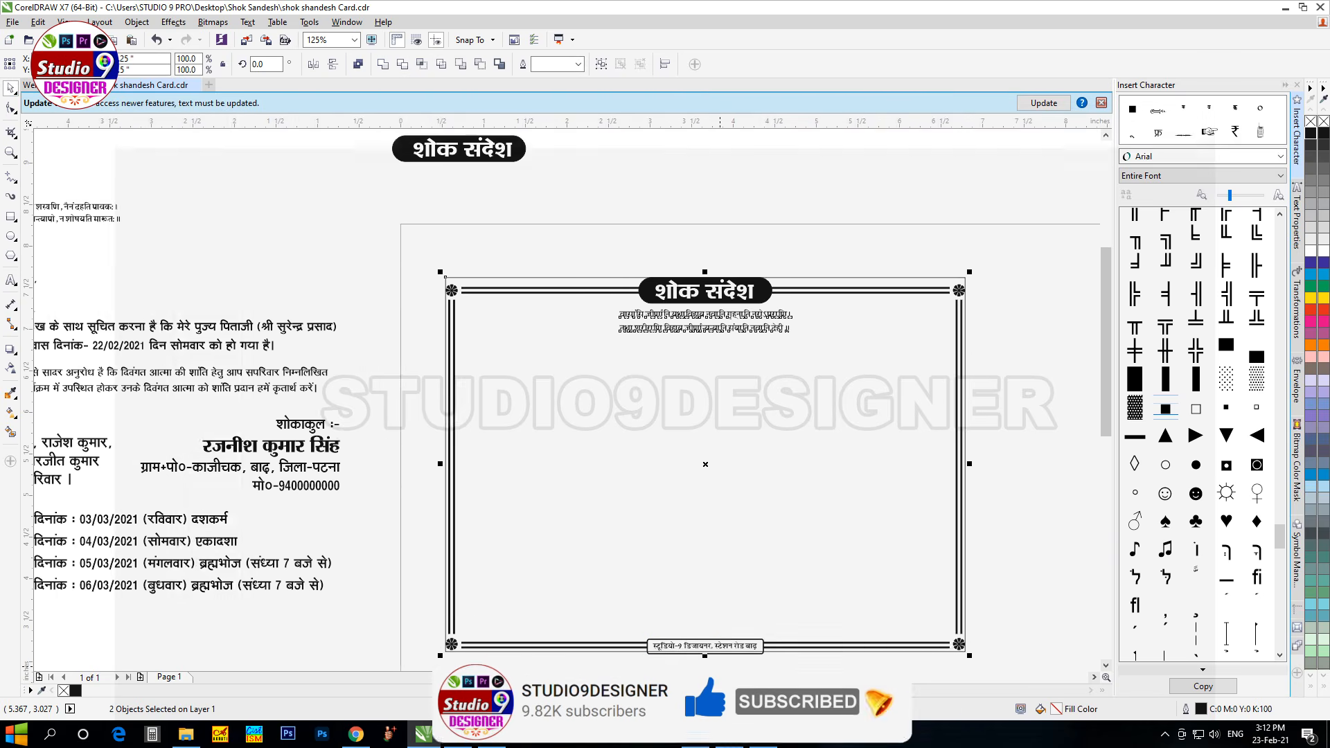
pyautogui.hscroll(-1, 358, 415)
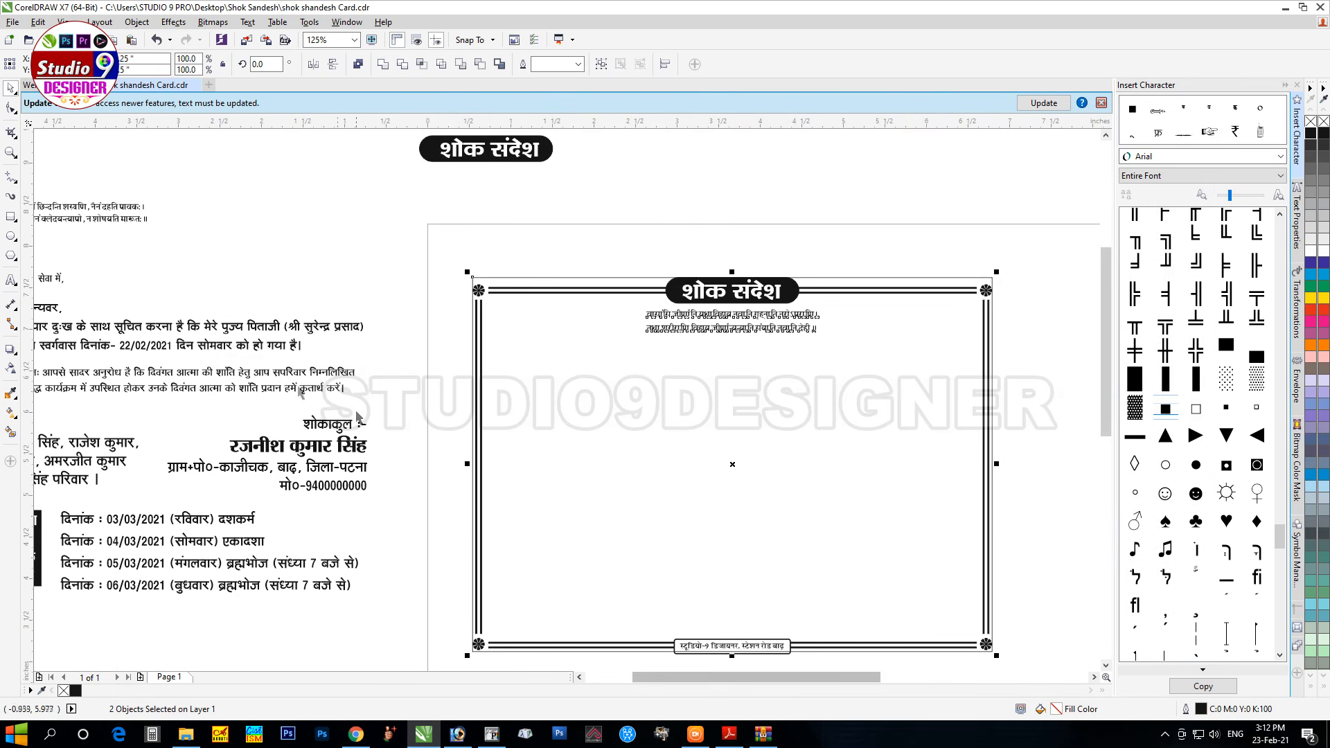
pyautogui.click(54, 280)
pyautogui.moveTo(54, 280); pyautogui.dragTo(504, 348)
pyautogui.click(453, 64)
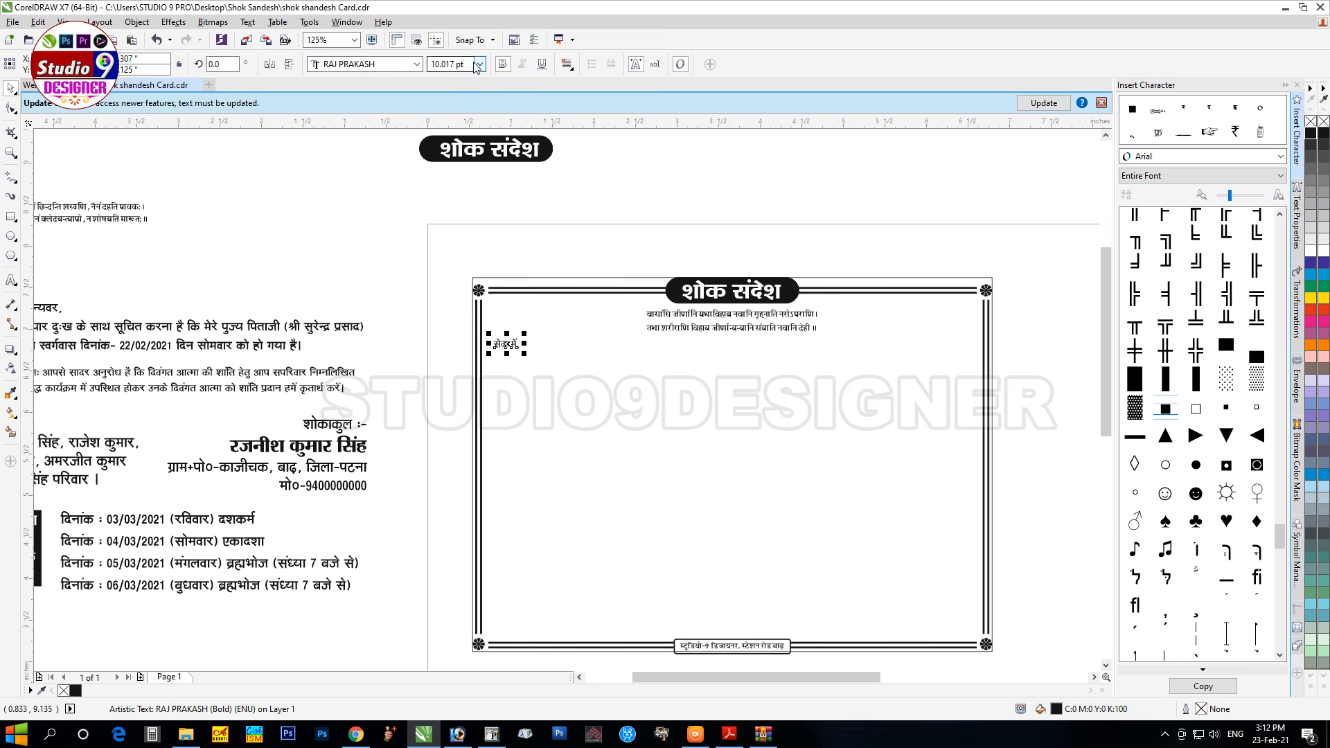
# Step: Set 'सेवा में,' to 14 pt and draw a 1.2 pt fill-in line after it
pyautogui.write('14')
pyautogui.press('Return')
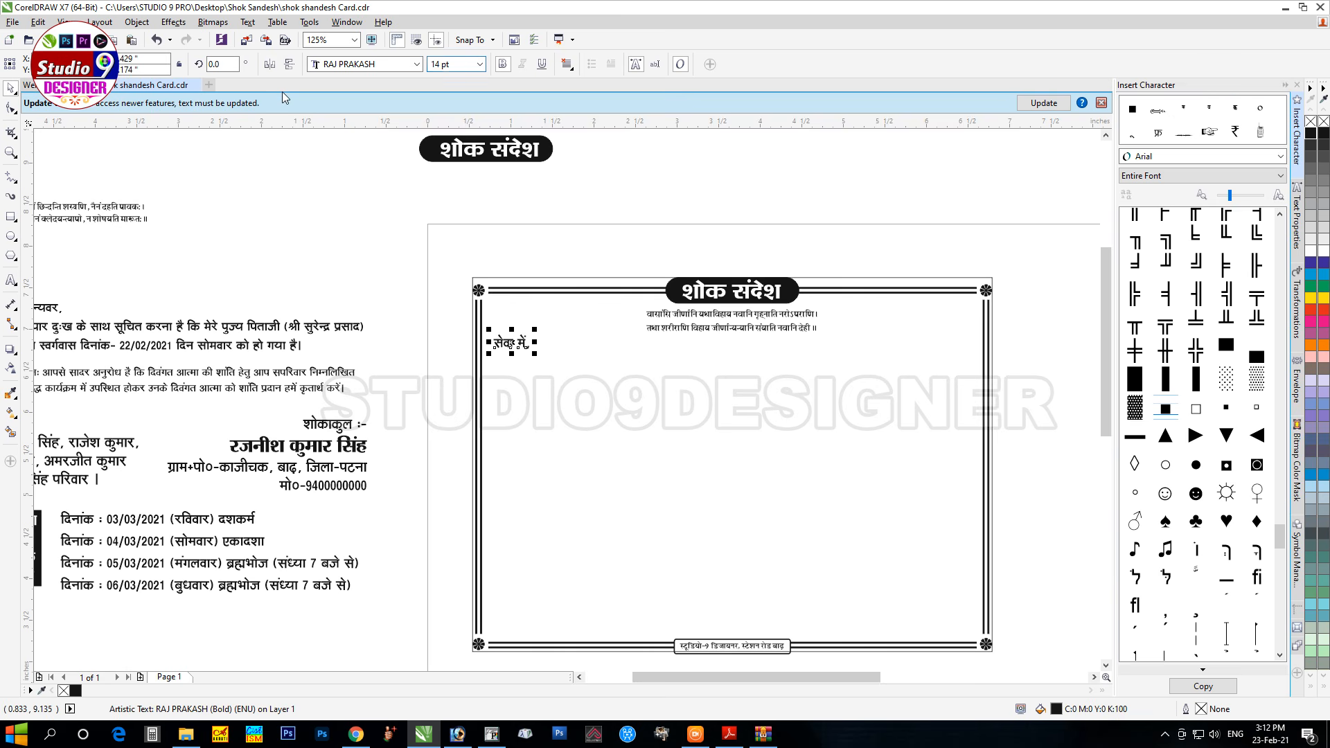
pyautogui.click(239, 178)
pyautogui.click(10, 176)
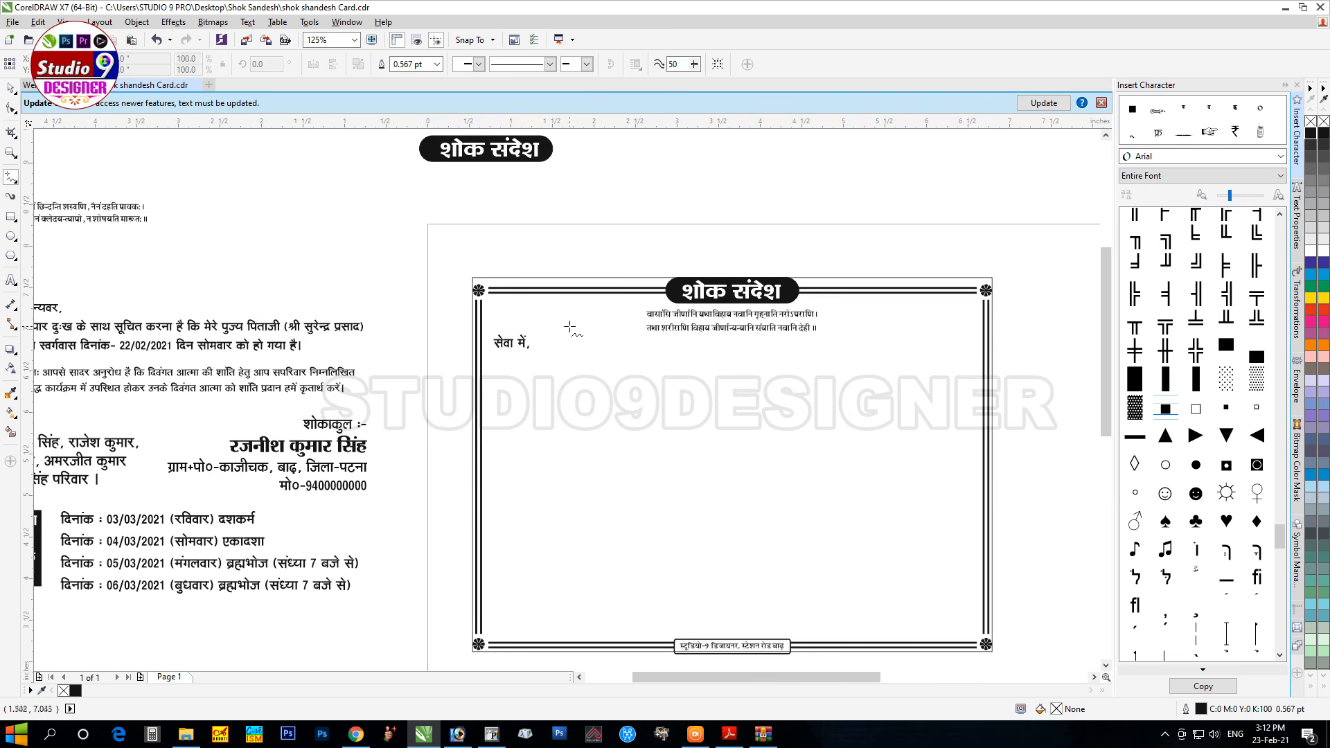
pyautogui.click(531, 348)
pyautogui.click(878, 349)
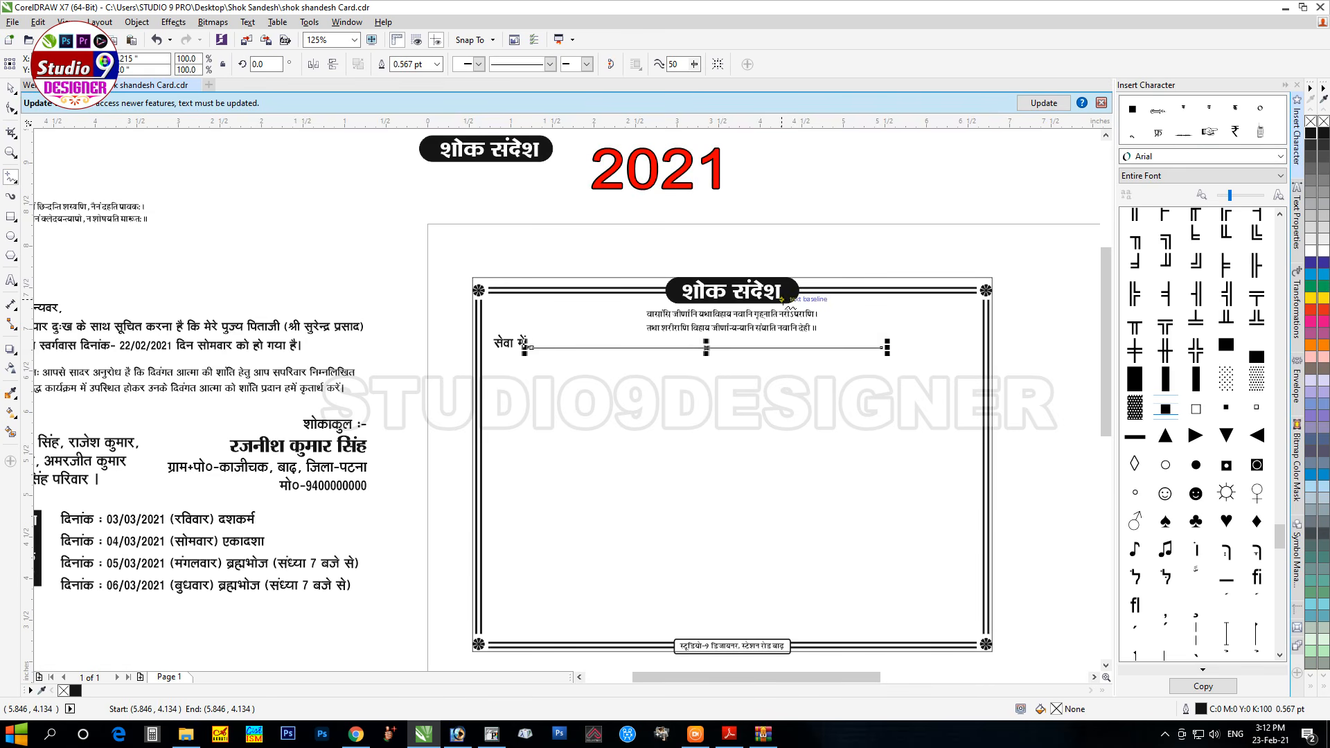
pyautogui.click(409, 64)
pyautogui.write('1.2')
pyautogui.press('Return')
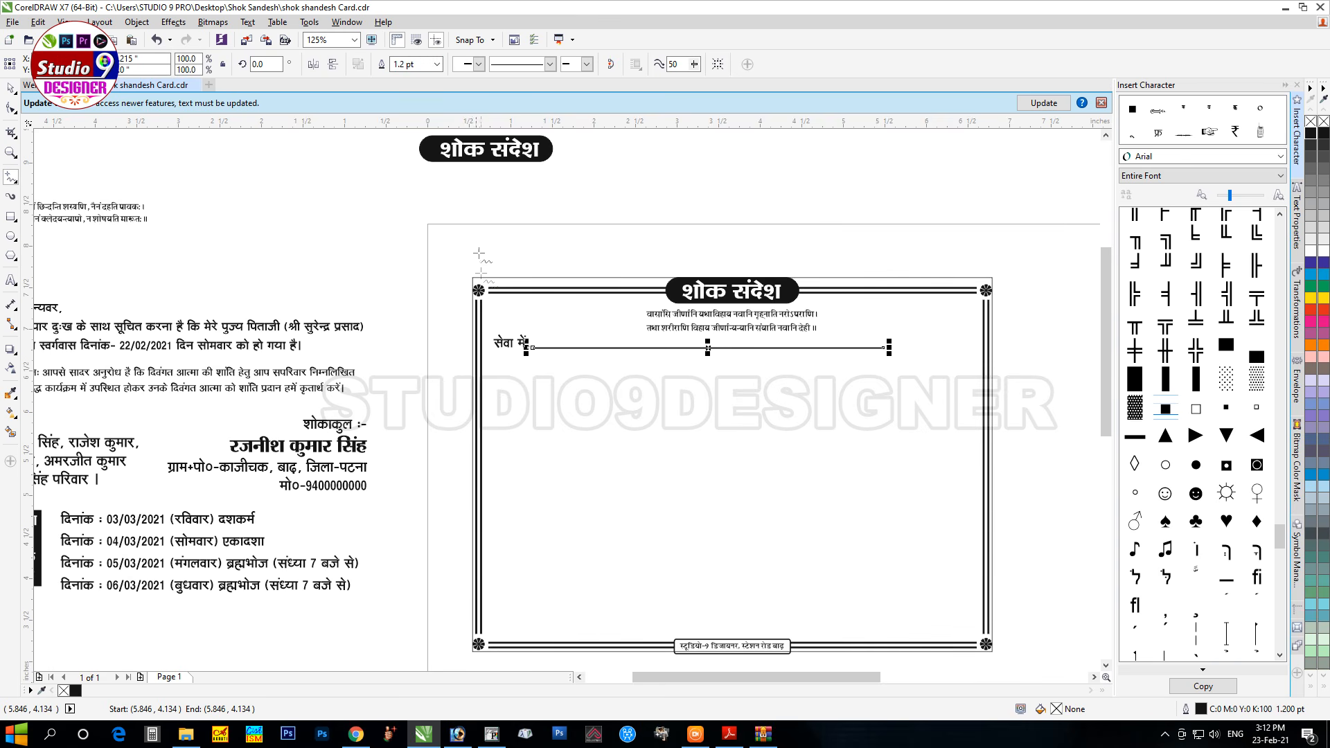
# Step: Group the text with its line and centre the group horizontally on the card border
pyautogui.press('space')
pyautogui.moveTo(445, 324); pyautogui.dragTo(919, 388)
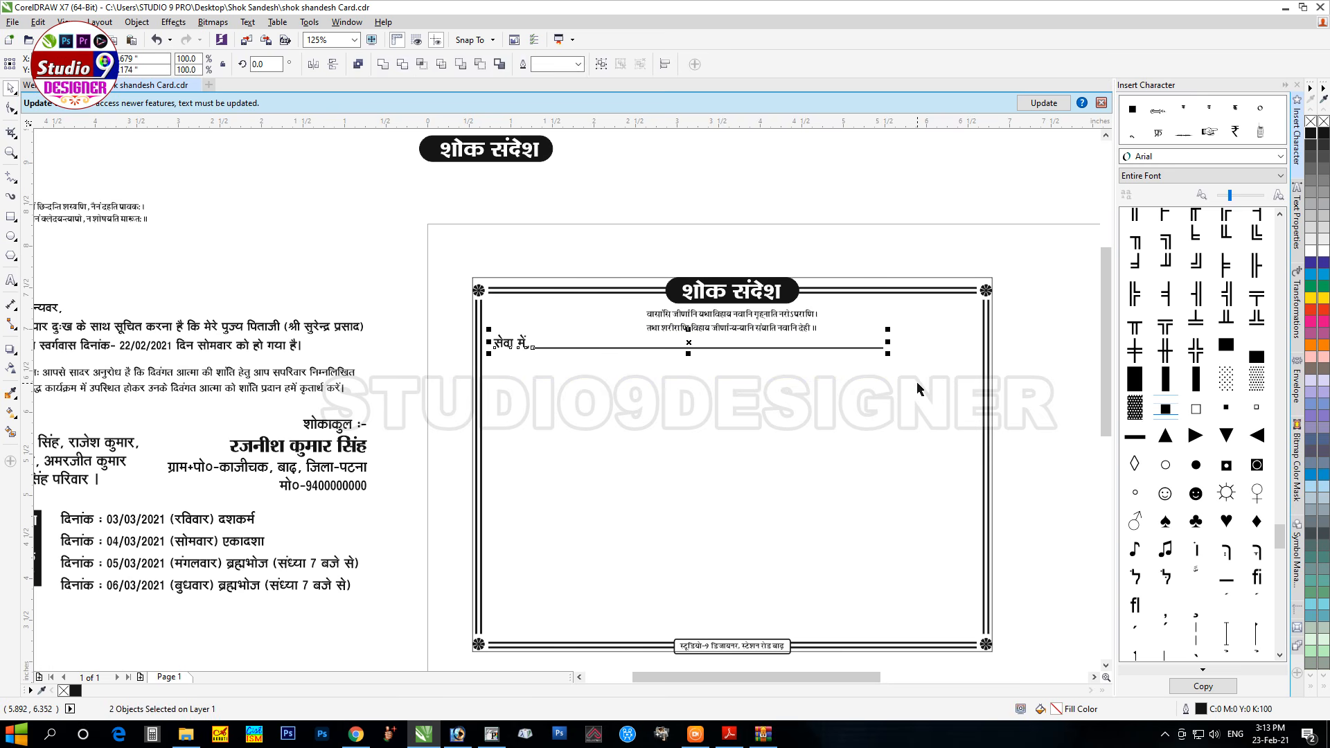
pyautogui.hotkey('ctrl', 'g')
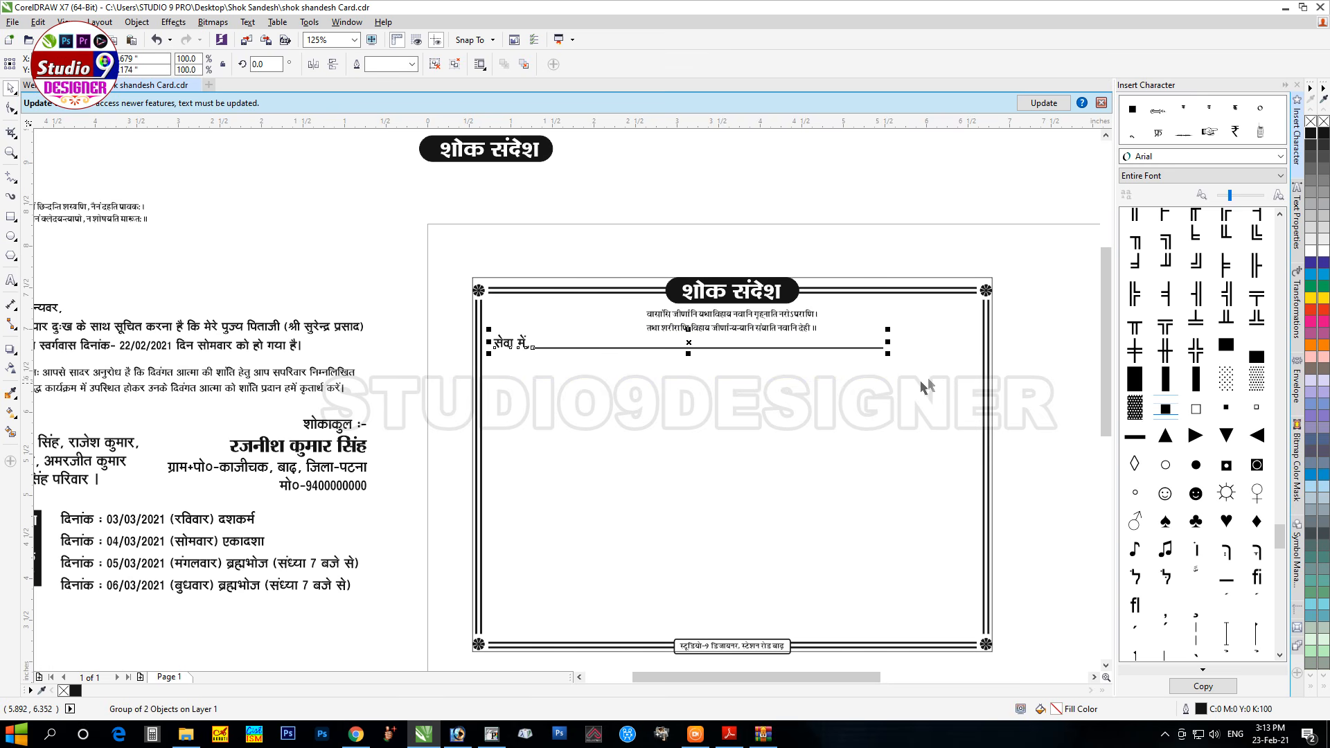
pyautogui.keyDown('shift'); pyautogui.click(904, 293); pyautogui.keyUp('shift')
pyautogui.press('c')
pyautogui.click(1023, 393)
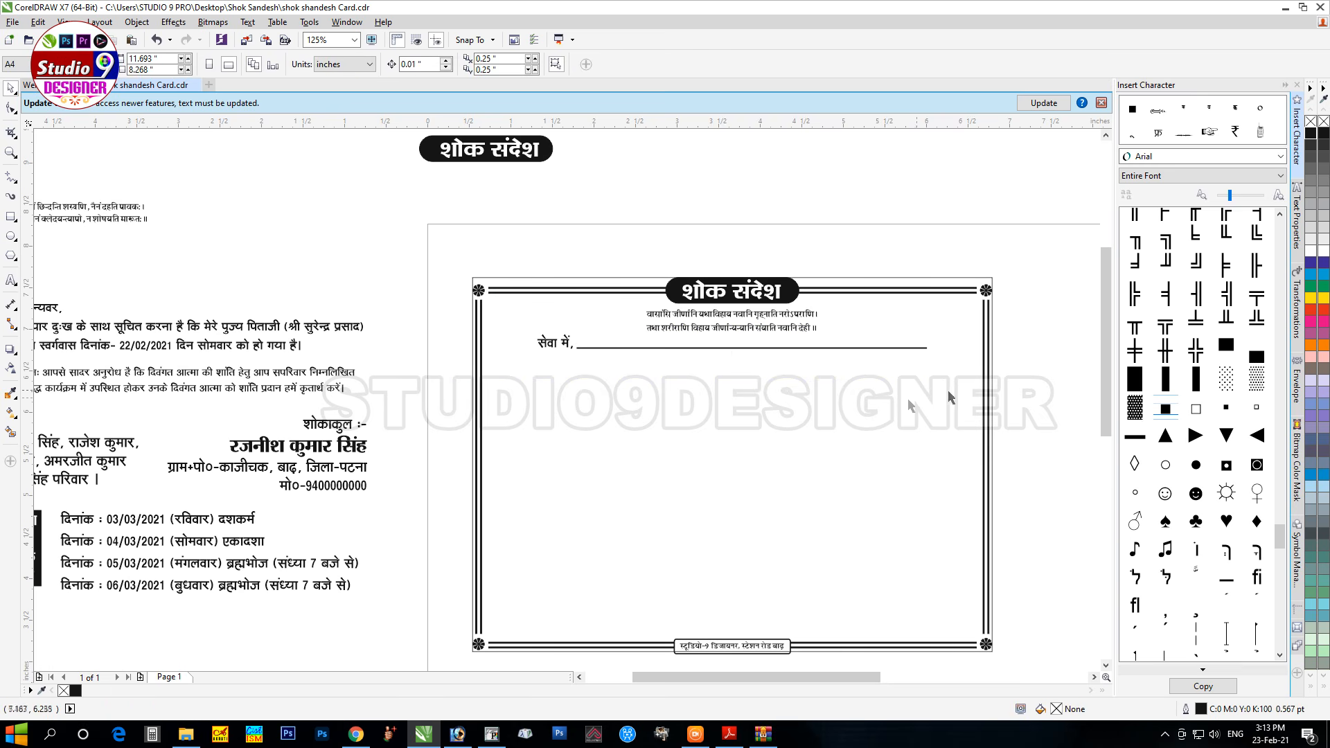
# Step: Cut the three मान्यवर greeting lines from the text beside the card
pyautogui.click(118, 330)
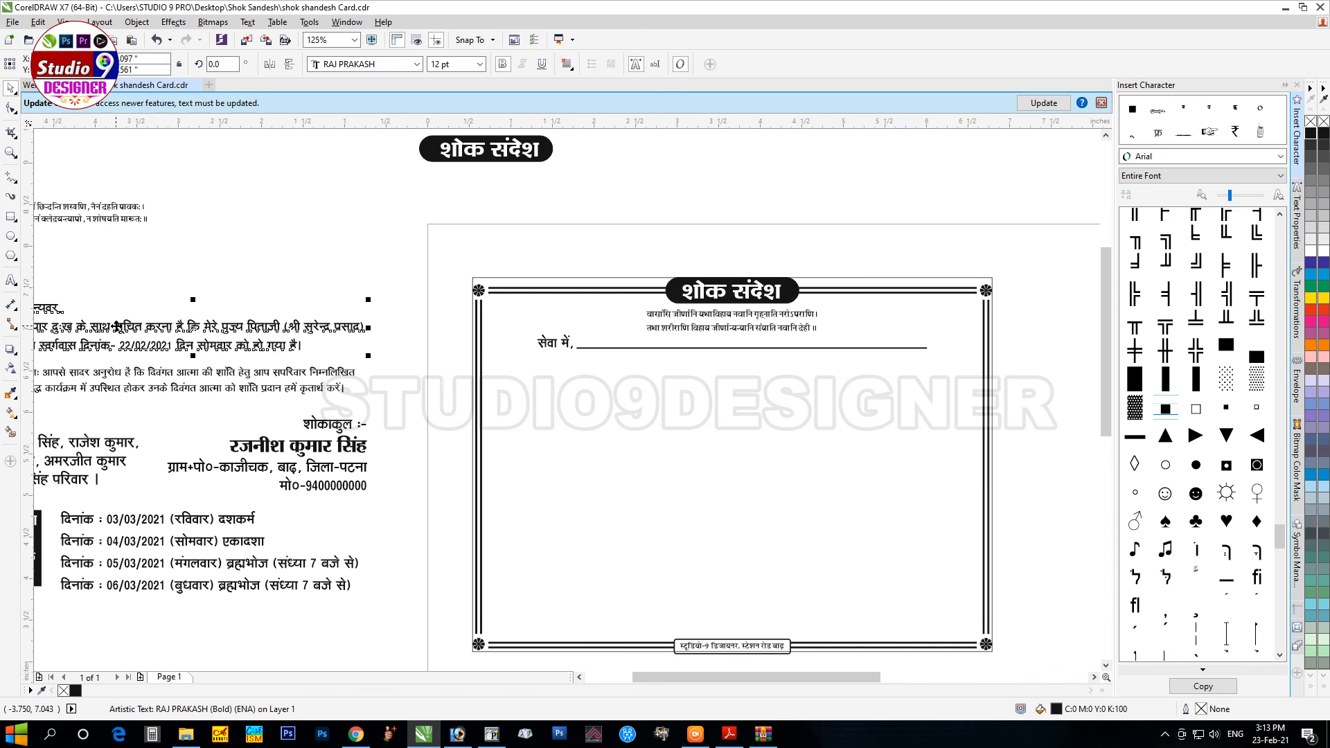
pyautogui.doubleClick(117, 325)
pyautogui.hotkey('ctrl', 'a')
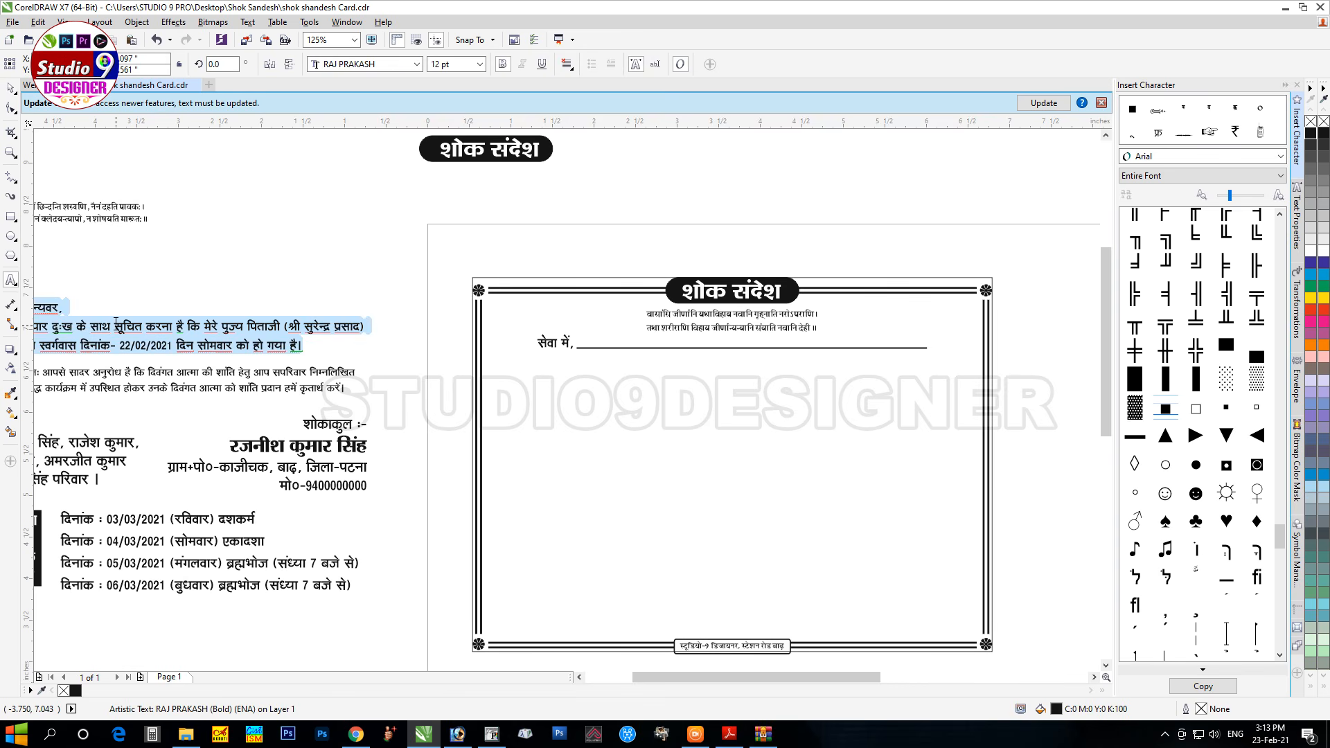
pyautogui.press('Delete')
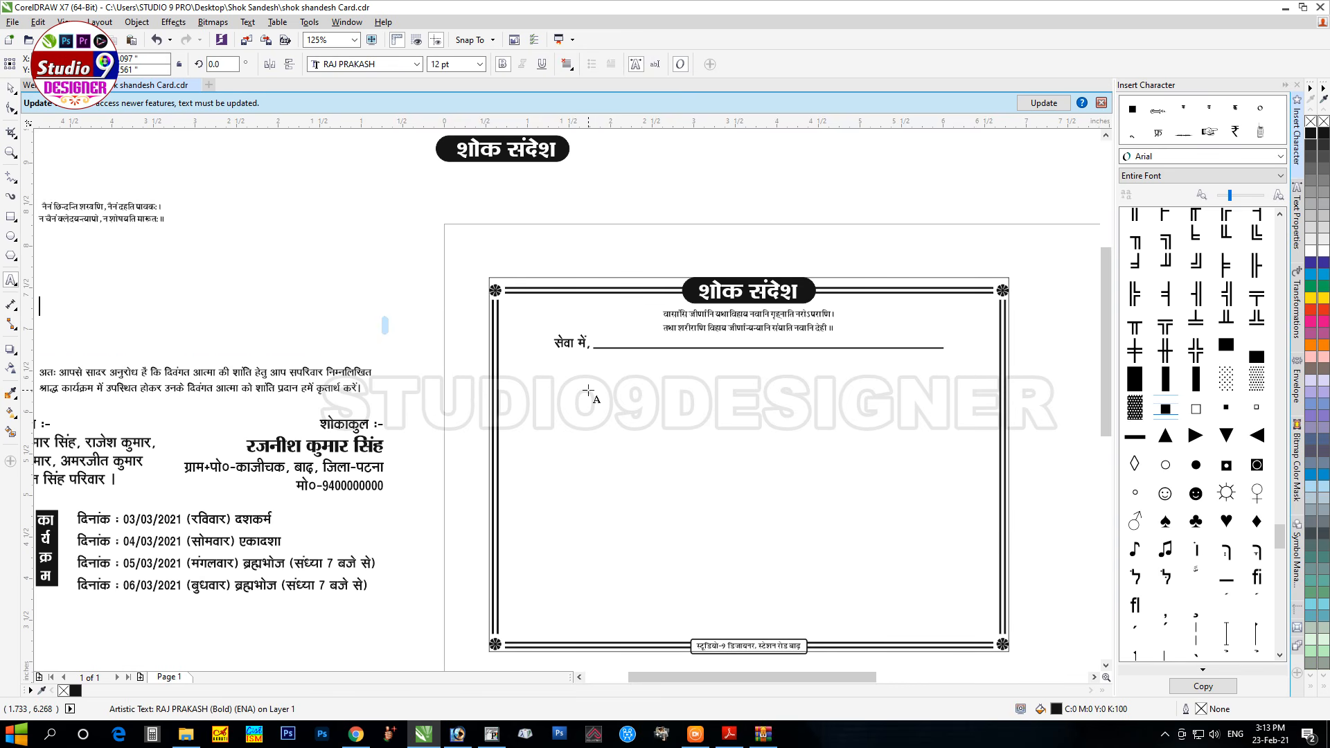
pyautogui.press('Escape')
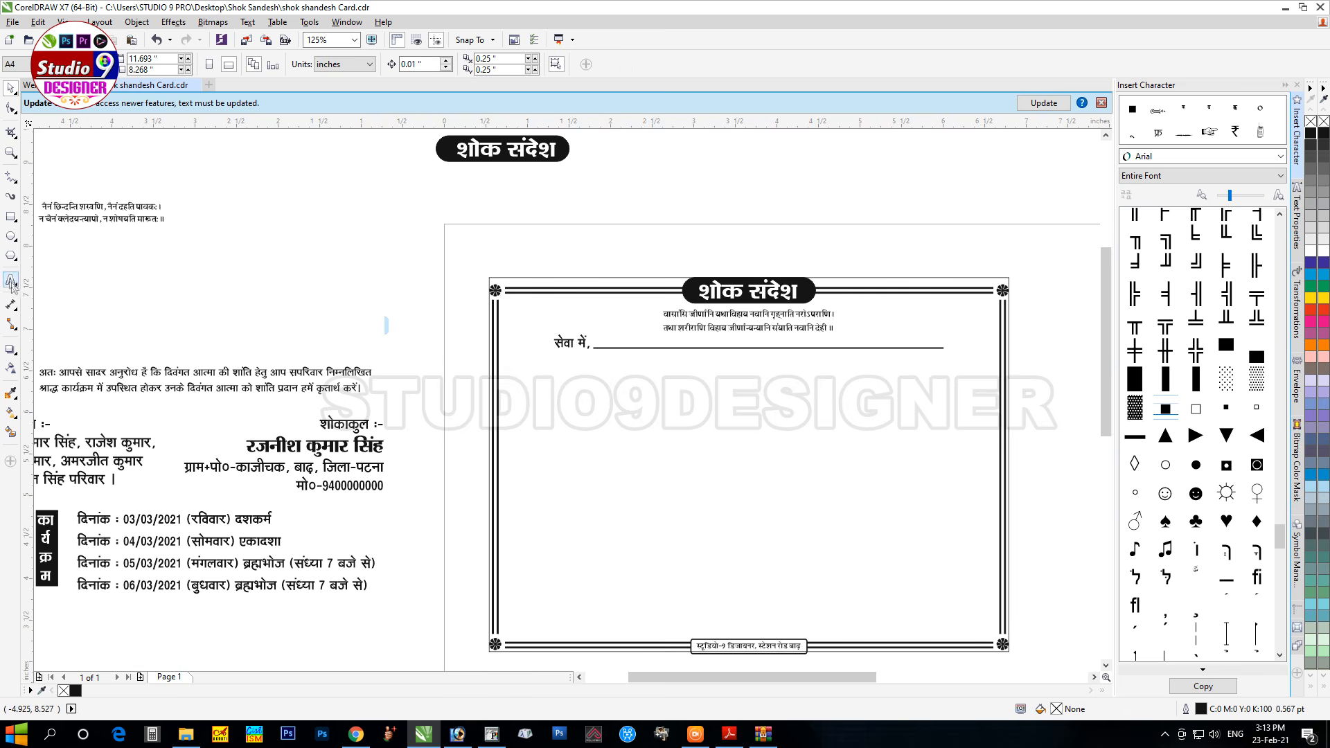
# Step: Paste the greeting lines into a new paragraph frame below सेवा में and set them to 14 pt
pyautogui.click(11, 281)
pyautogui.moveTo(507, 360); pyautogui.dragTo(987, 486)
pyautogui.moveTo(995, 493); pyautogui.dragTo(990, 496)
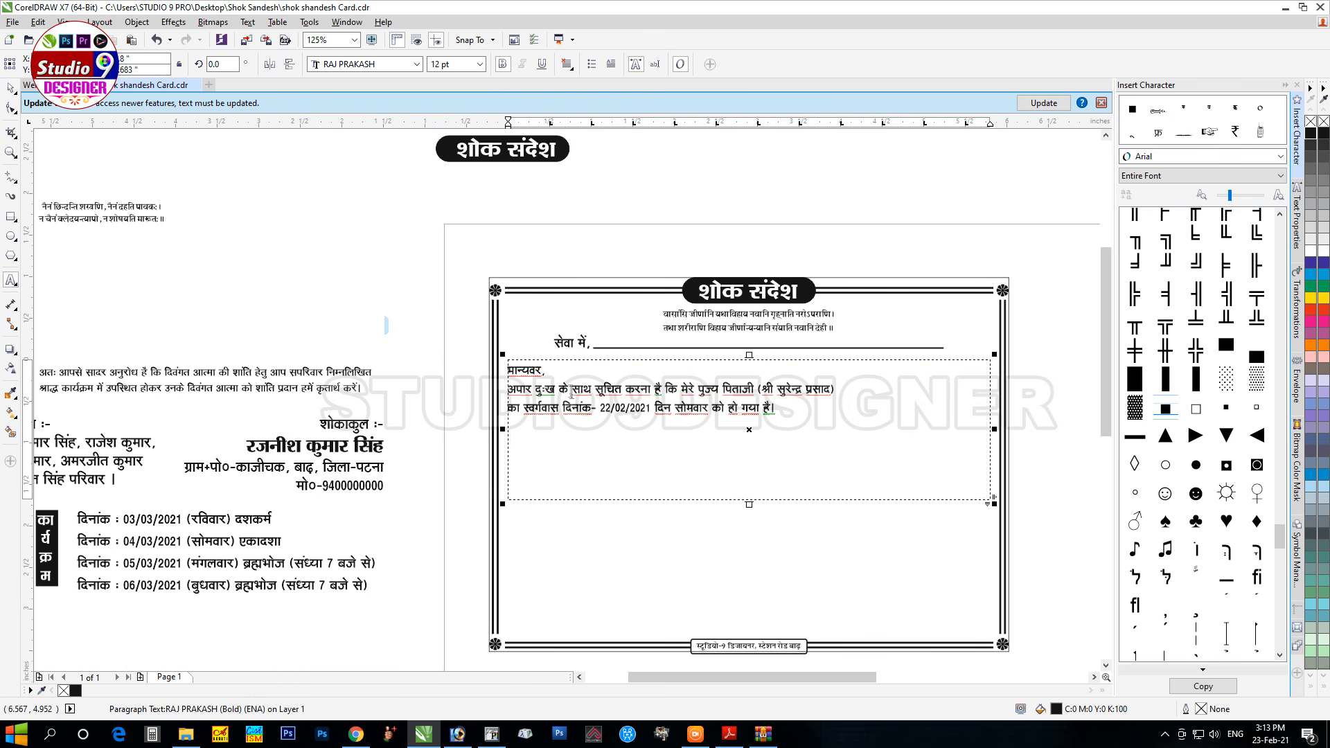
pyautogui.hotkey('ctrl', 'a')
pyautogui.click(443, 64)
pyautogui.write('14')
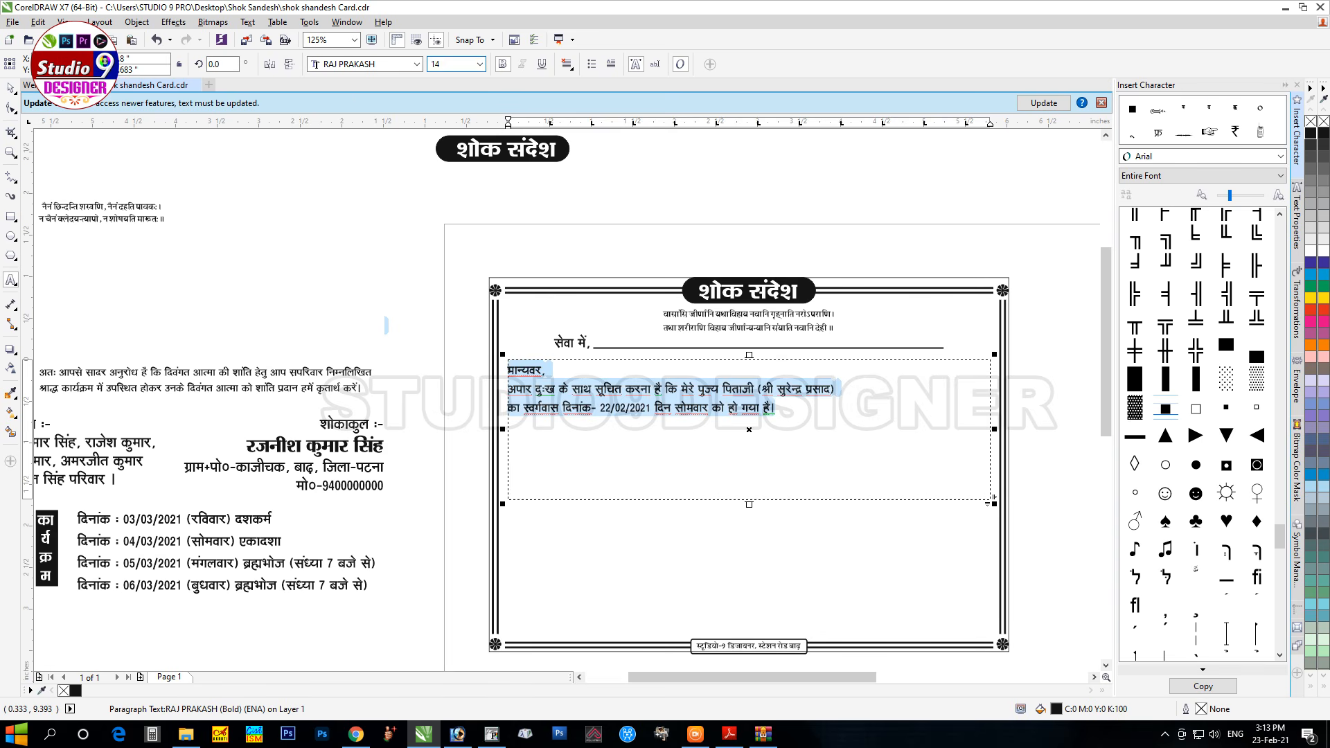
pyautogui.press('Return')
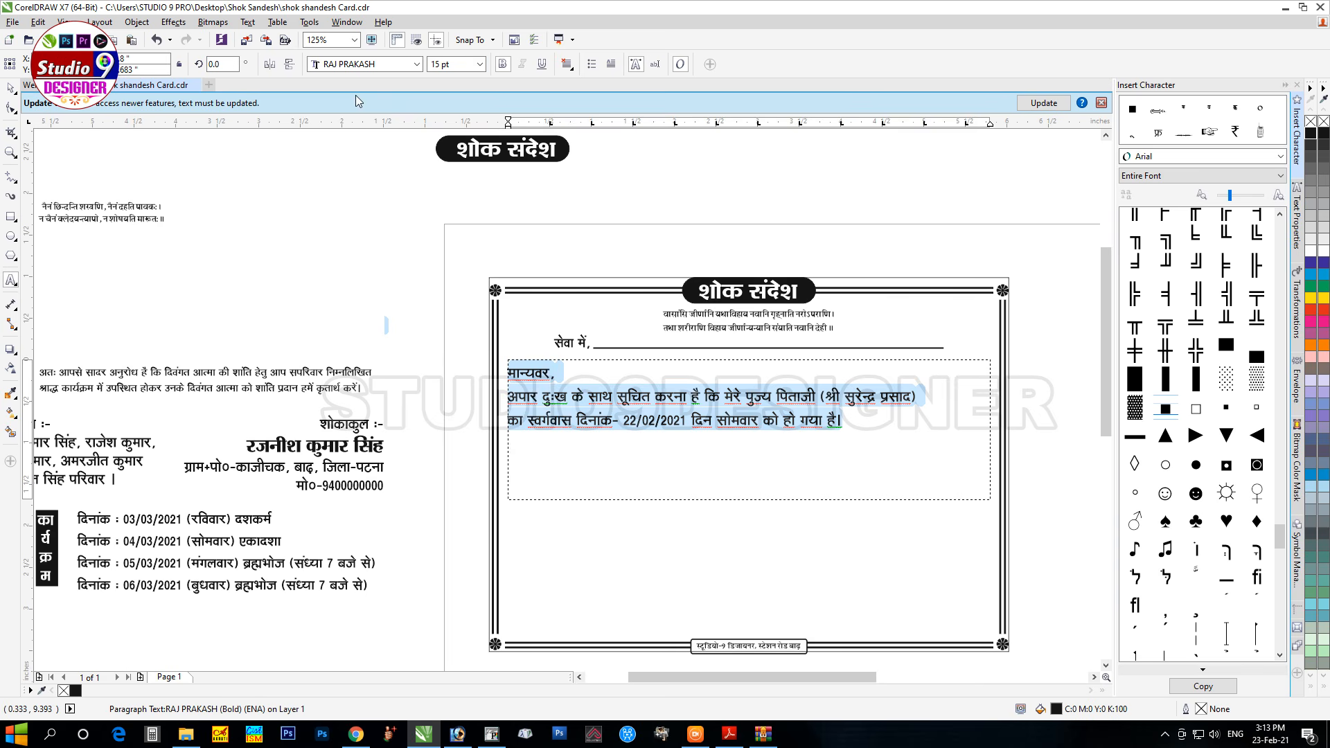
# Step: Indent the अपार दुःख line and fully justify the greeting, leaving the last line unstretched
pyautogui.click(558, 380)
pyautogui.press('Right')
pyautogui.press('Tab')
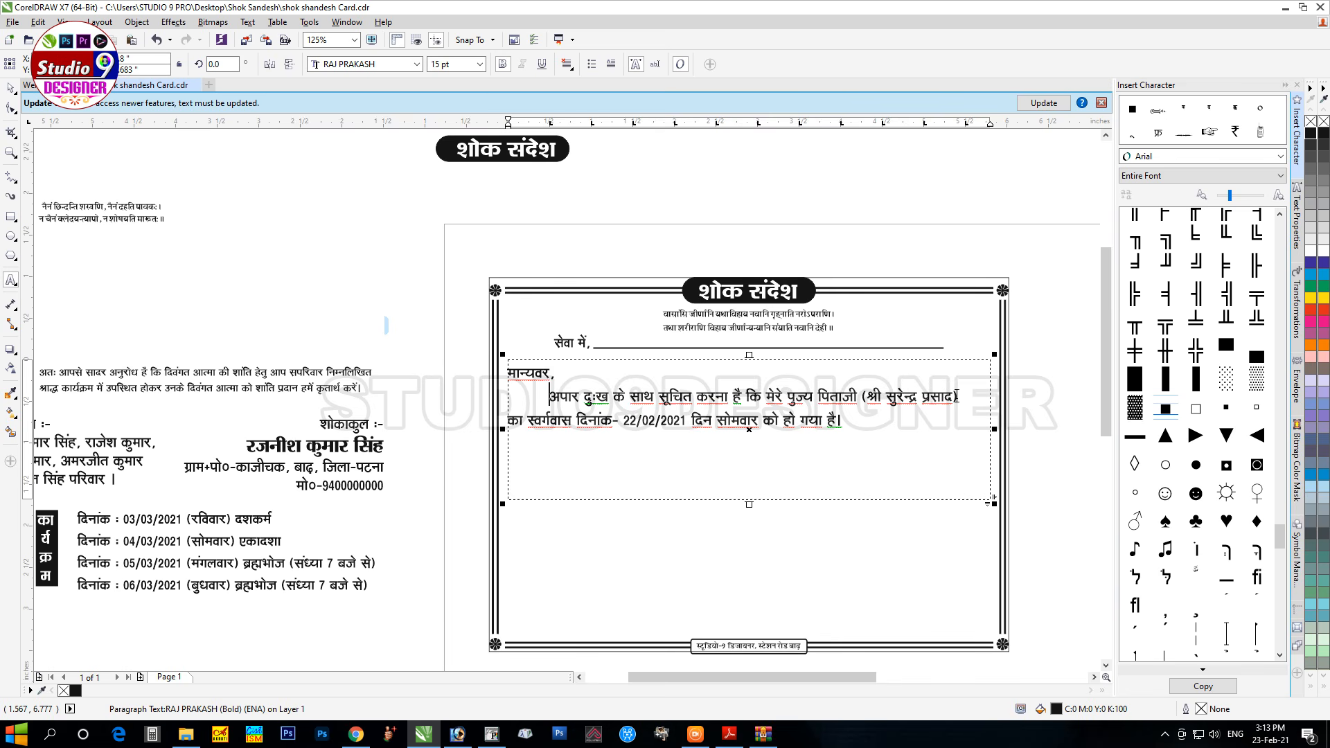
pyautogui.hotkey('ctrl', 'h')
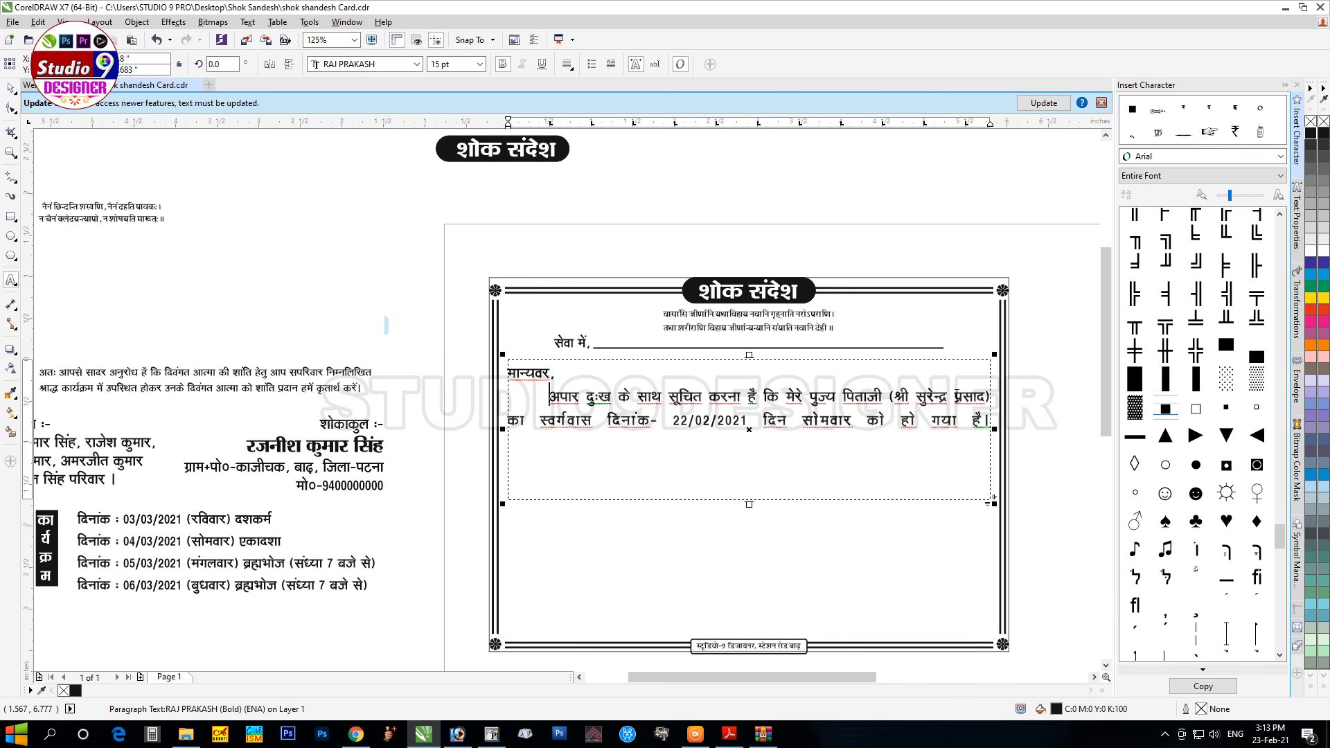
pyautogui.hotkey('ctrl', 'j')
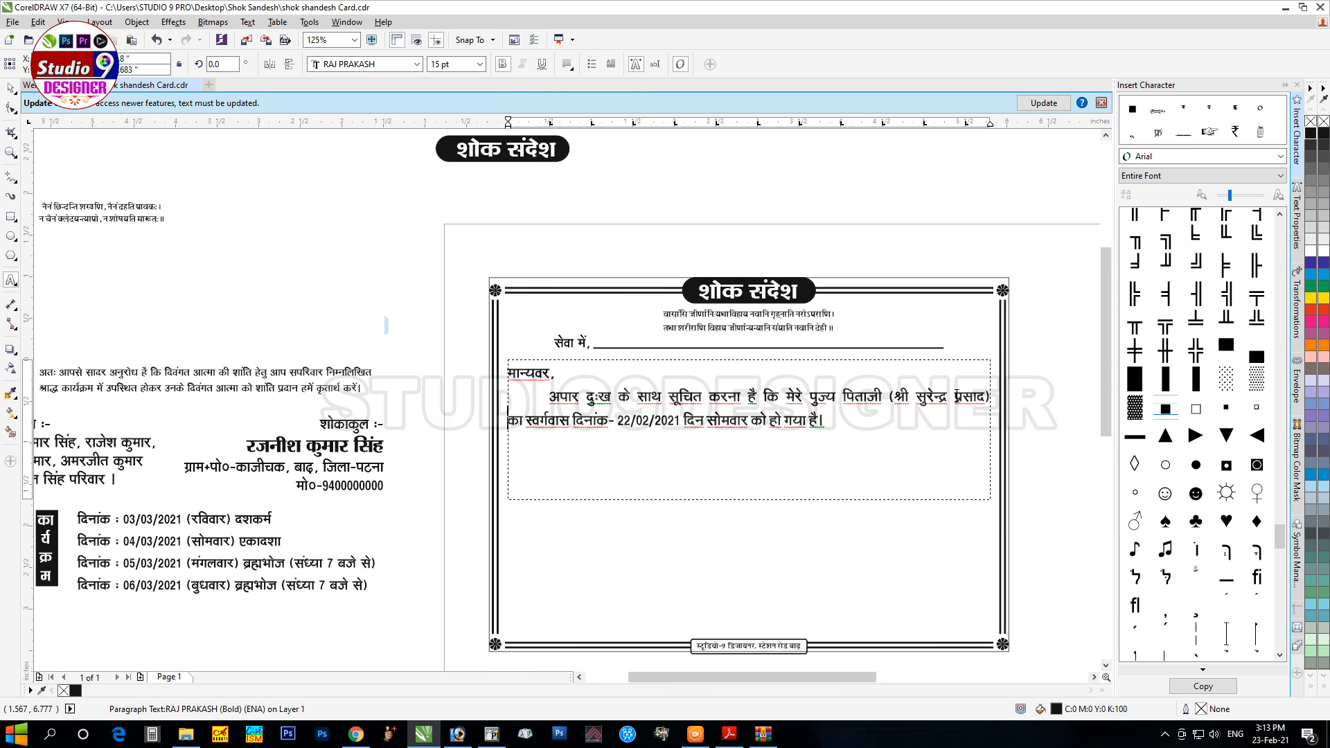
# Step: Move the अतः आपसे text into the frame as a new paragraph after the greeting
pyautogui.click(327, 372)
pyautogui.hotkey('ctrl', 'a')
pyautogui.hotkey('ctrl', 'c')
pyautogui.press('Delete')
pyautogui.click(718, 422)
pyautogui.press('Down')
pyautogui.hotkey('ctrl', 'v')
pyautogui.click(602, 439)
pyautogui.press('Delete')
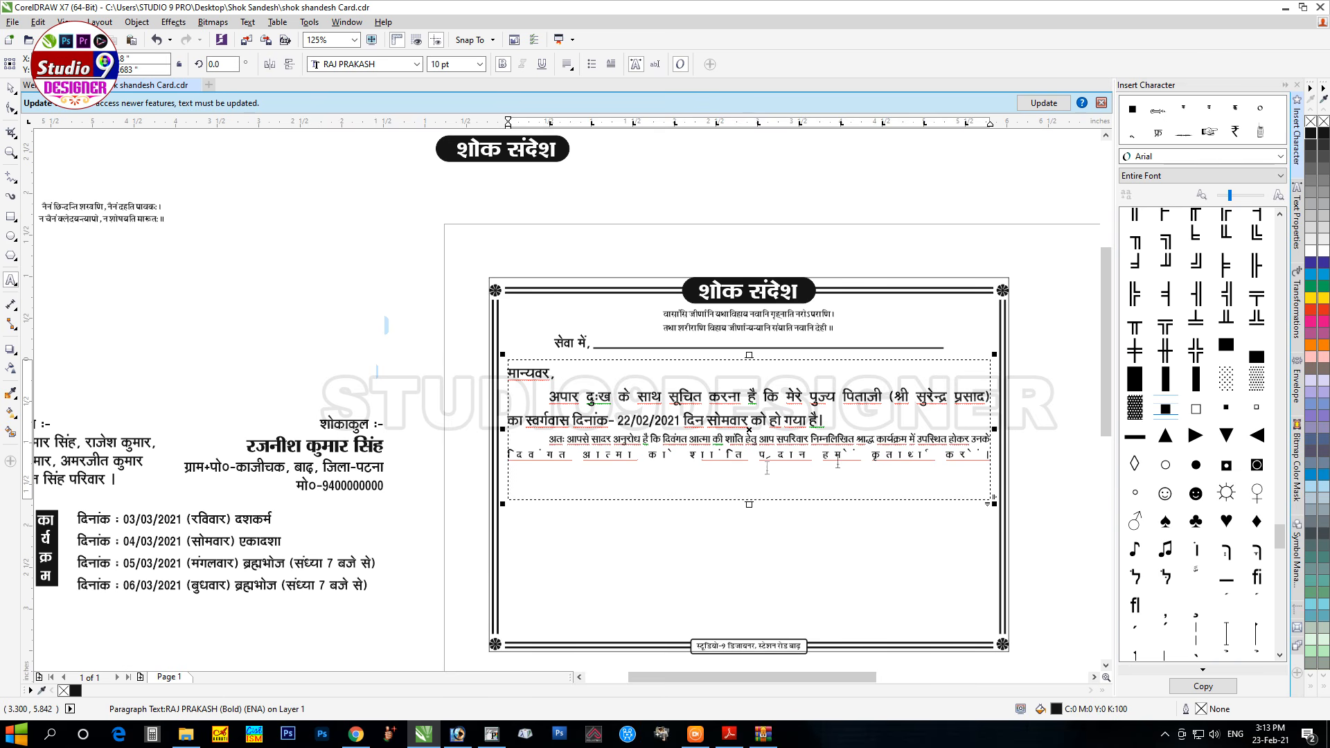
# Step: Set the अतः आपसे paragraph to 12 pt with a line break so its last line isn't stretched
pyautogui.moveTo(546, 439); pyautogui.dragTo(1078, 481)
pyautogui.click(443, 61)
pyautogui.write('12')
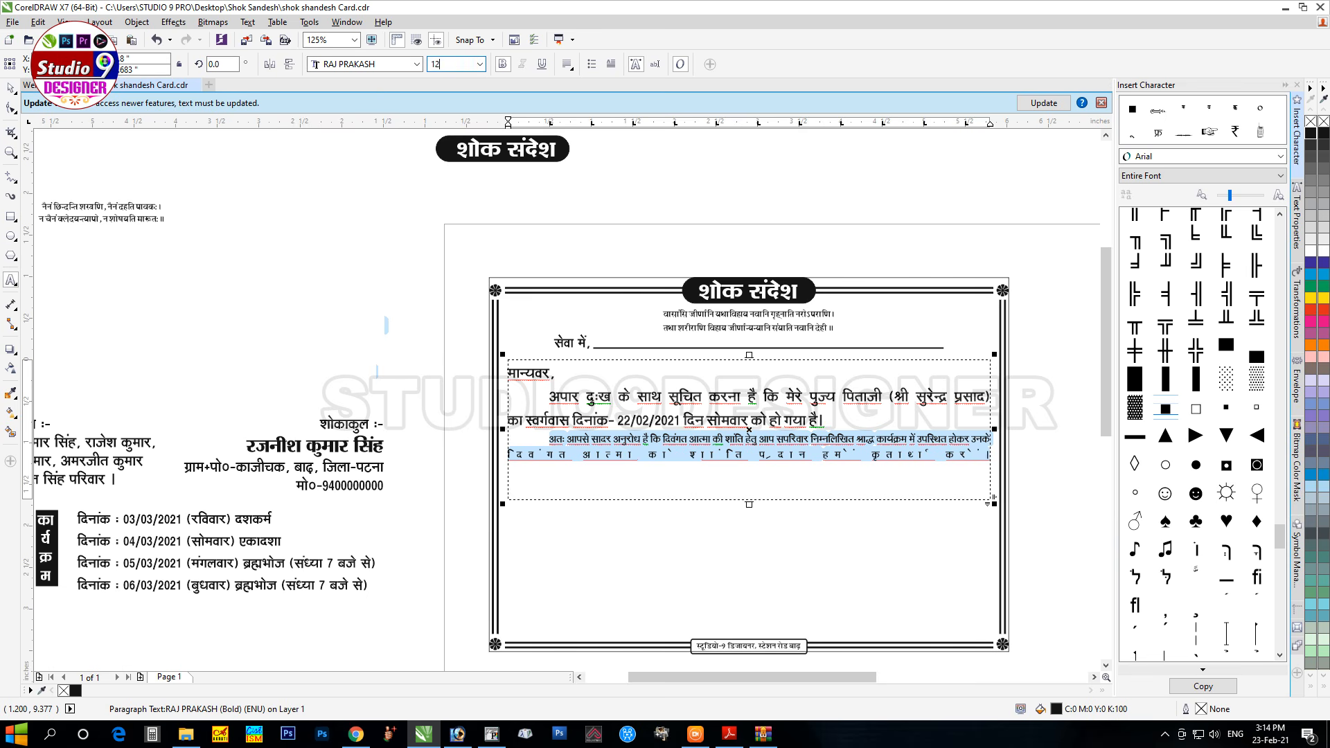
pyautogui.press('Return')
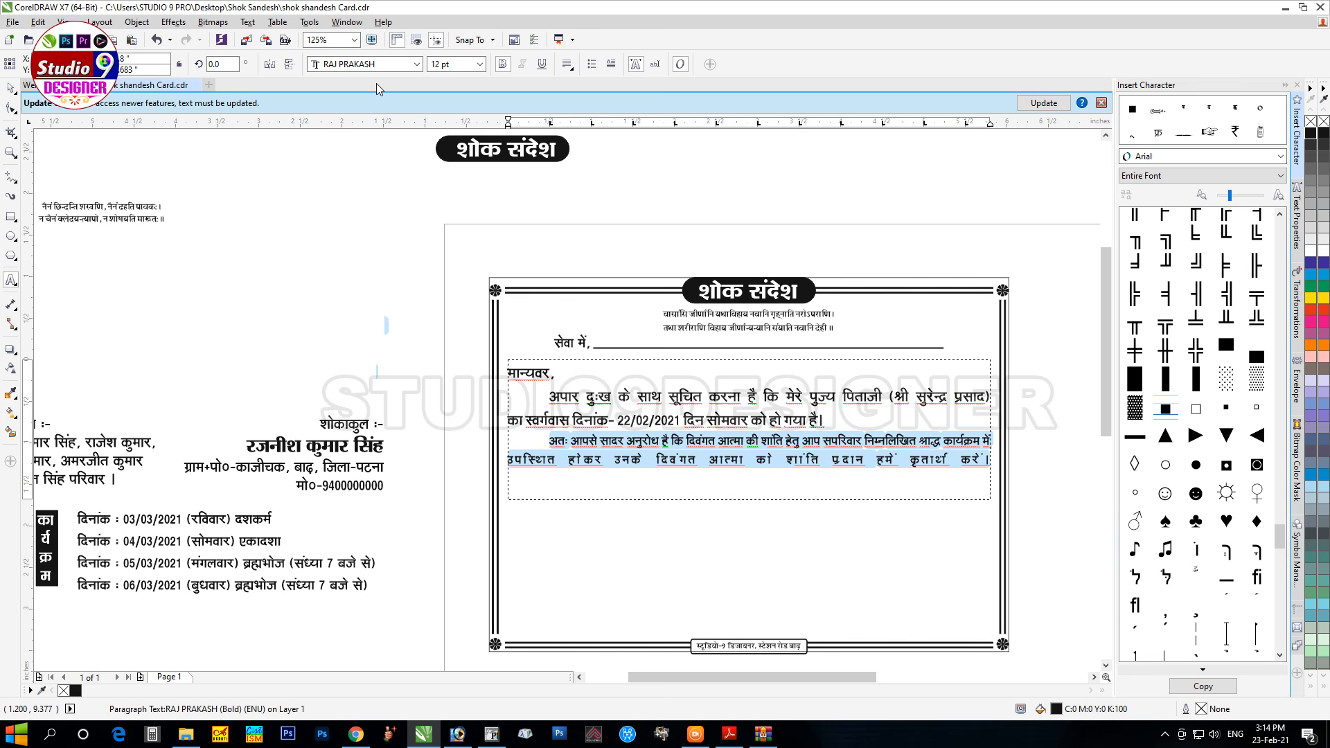
pyautogui.click(933, 433)
pyautogui.hotkey('ctrl', 'z')
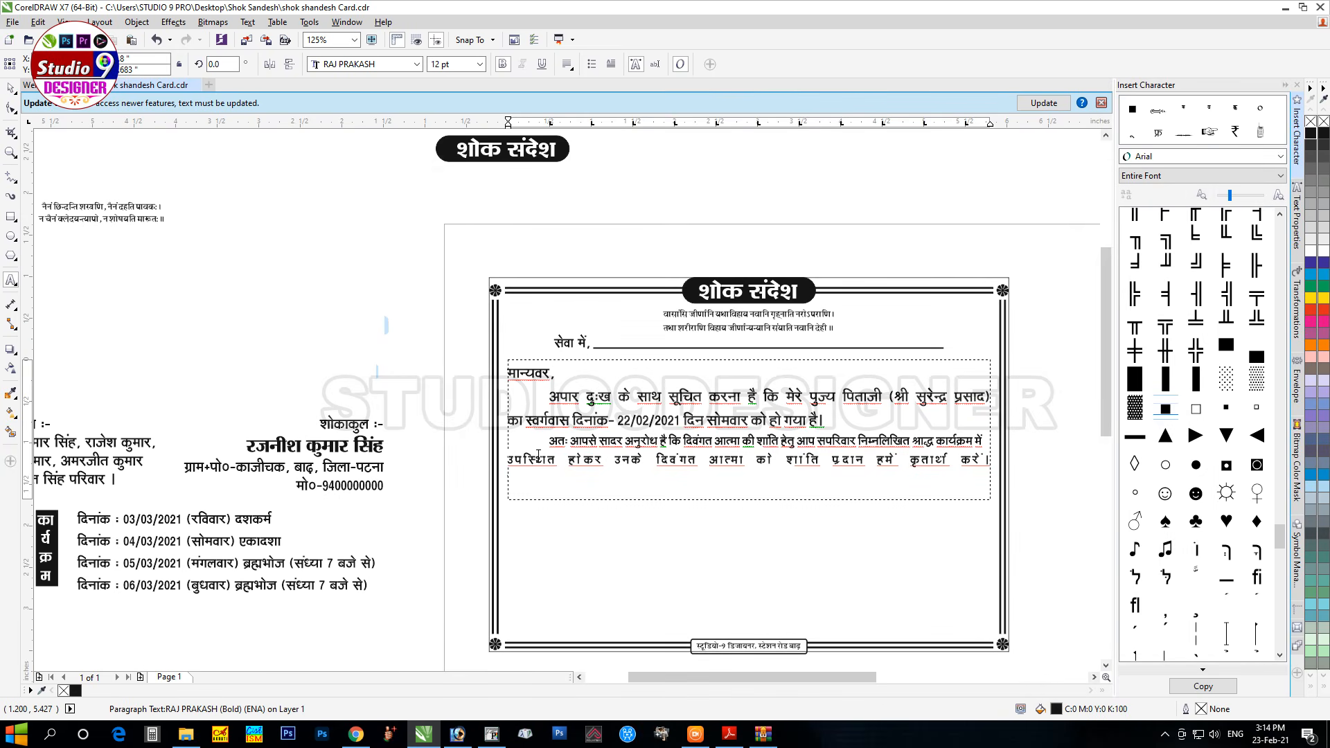
pyautogui.press('Return')
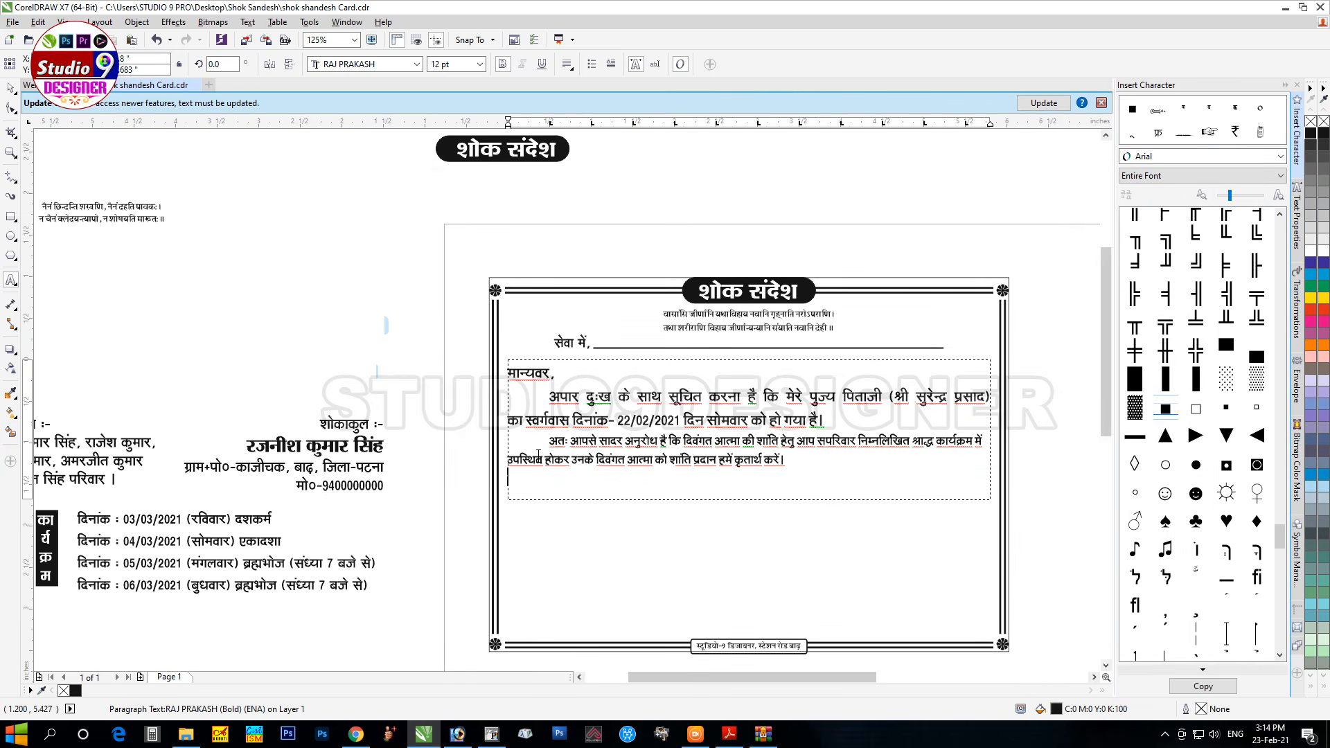
pyautogui.hotkey('ctrl', 'space')
# Step: Trim the text frame's bottom edge to the text and move the dates list below it
pyautogui.moveTo(748, 503); pyautogui.dragTo(753, 478)
pyautogui.hotkey('ctrl', 'space')
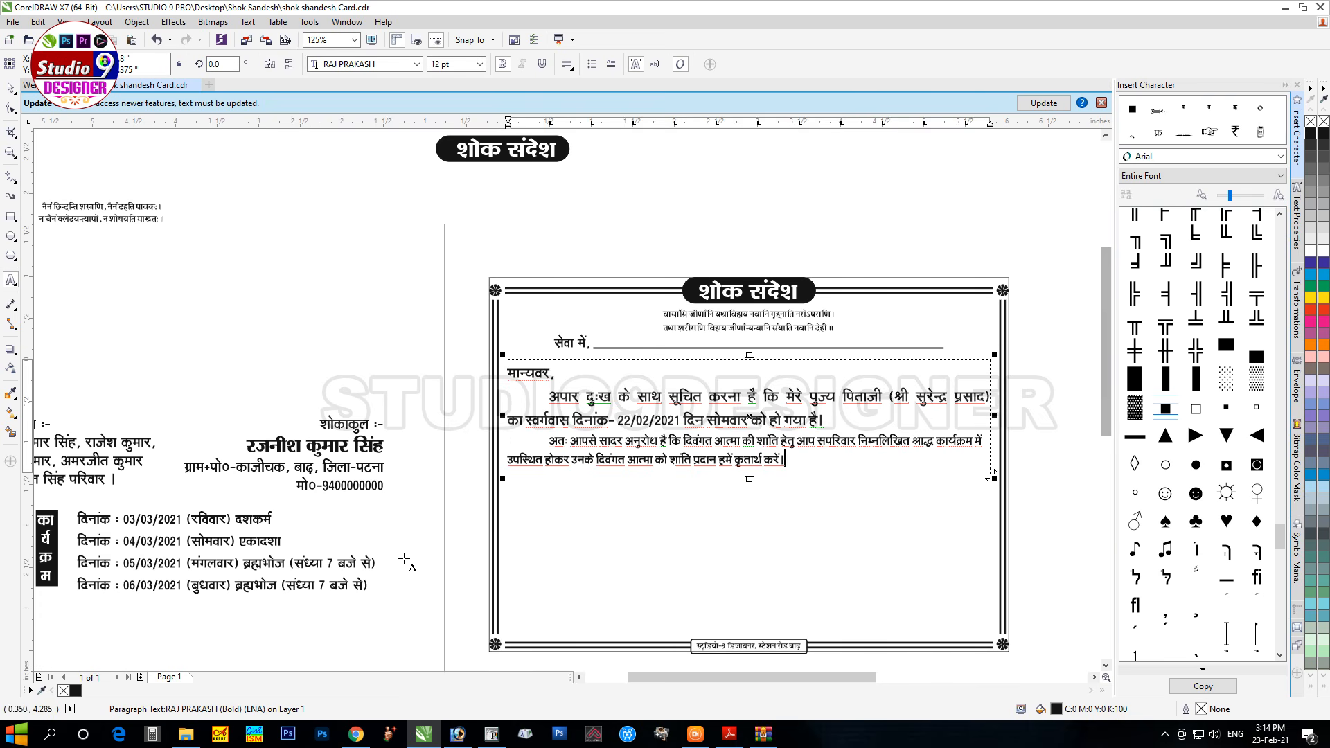
pyautogui.hotkey('ctrl', 'space')
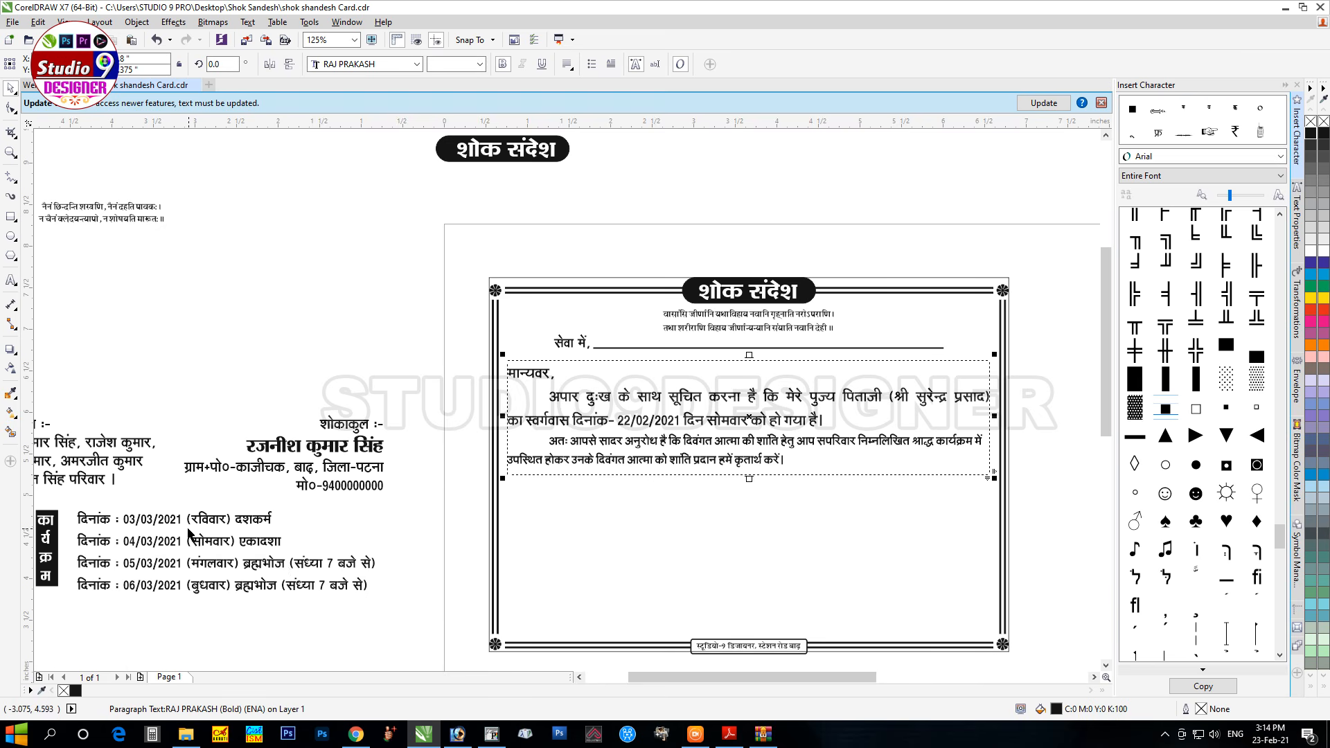
pyautogui.moveTo(195, 527); pyautogui.dragTo(770, 488)
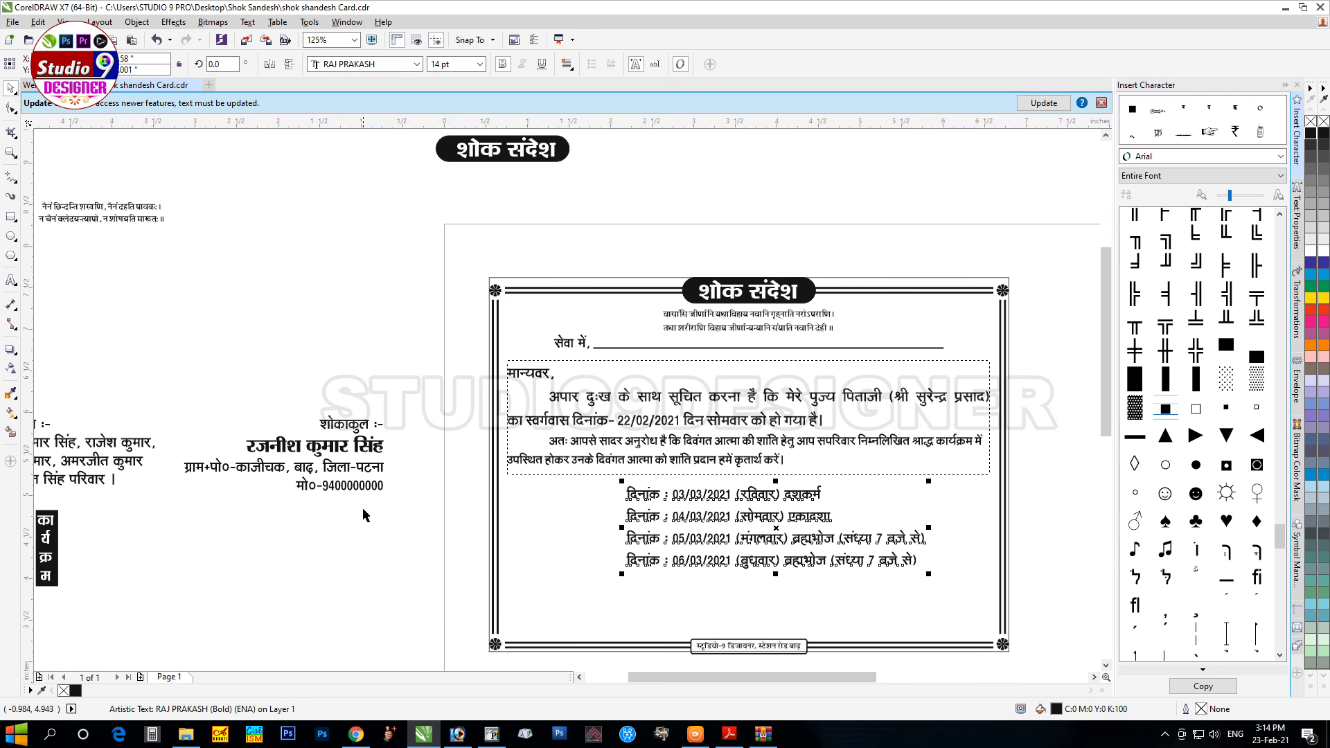
# Step: Replace the last date line's ब्रह्मभोज (संध्या 7 बजे से) with 'पीपल में जल एवं बर्खी' and position the schedule
pyautogui.doubleClick(783, 561)
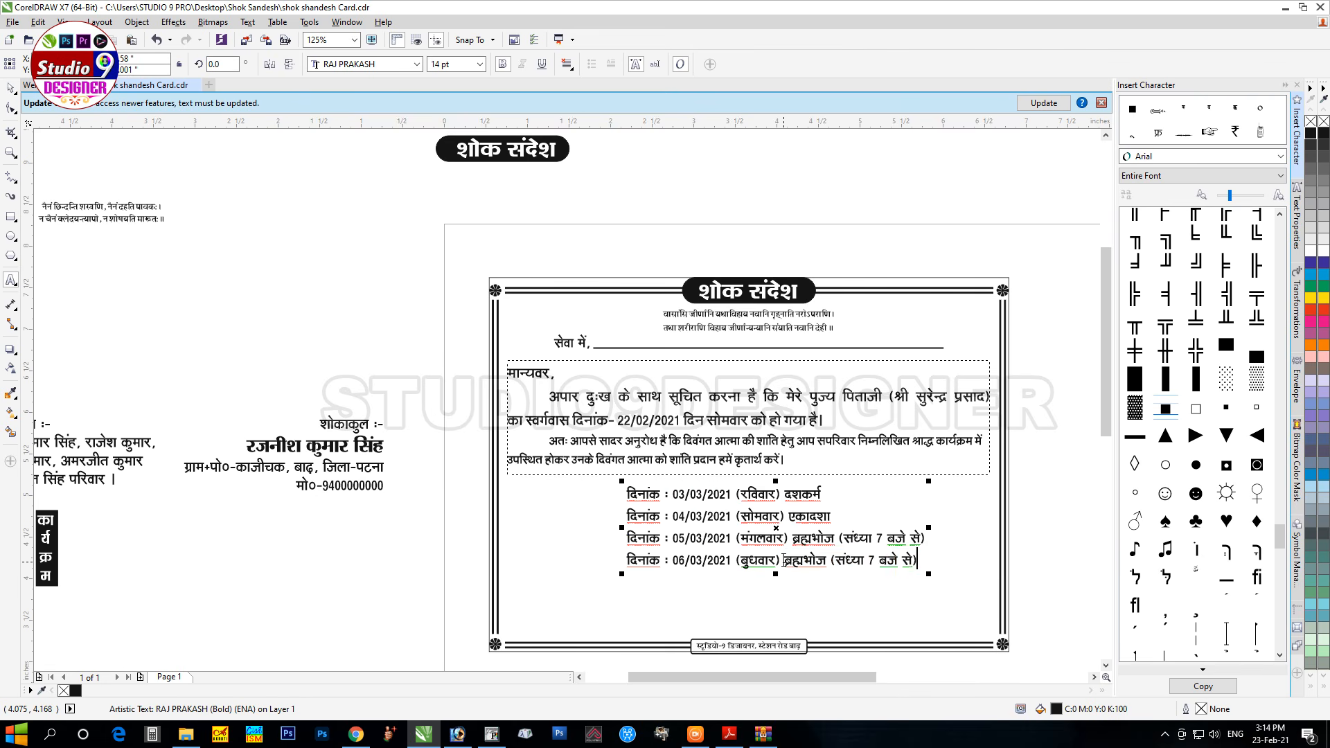
pyautogui.moveTo(784, 561); pyautogui.dragTo(919, 560)
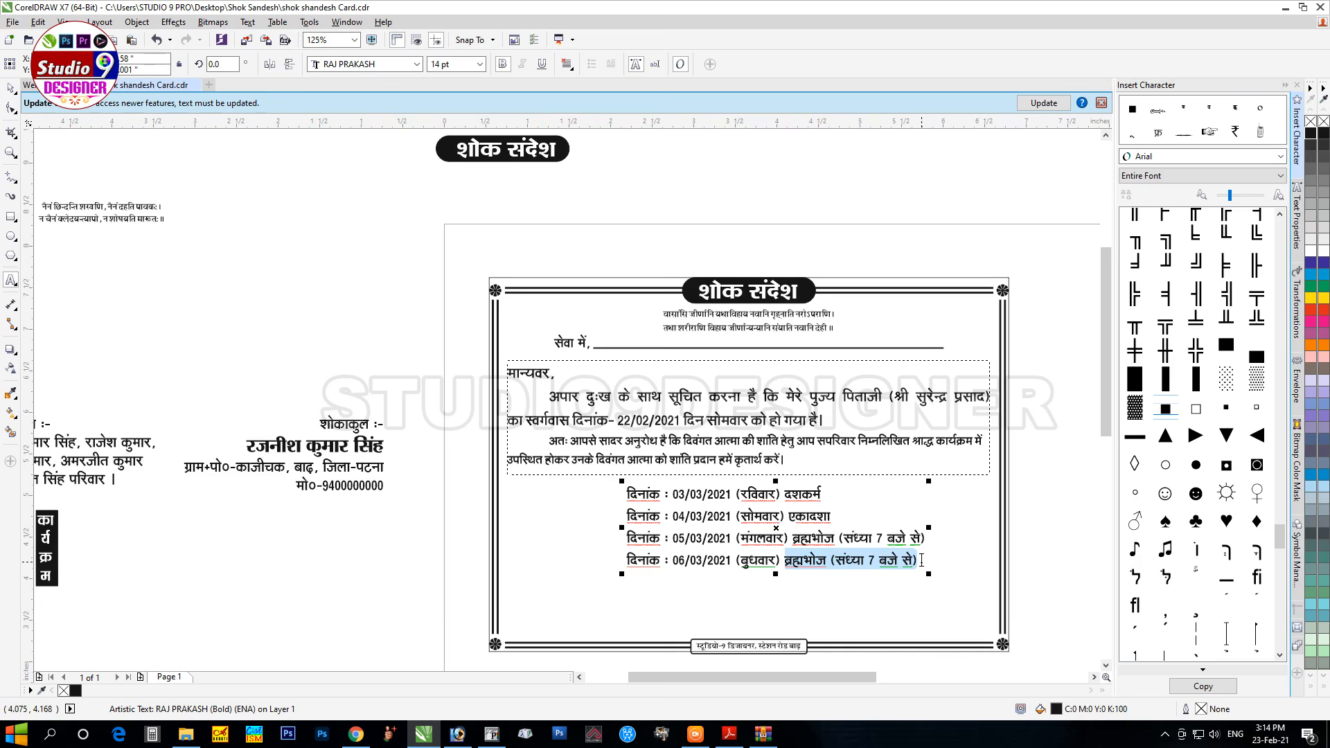
pyautogui.write('पीपल में जल एवं ब')
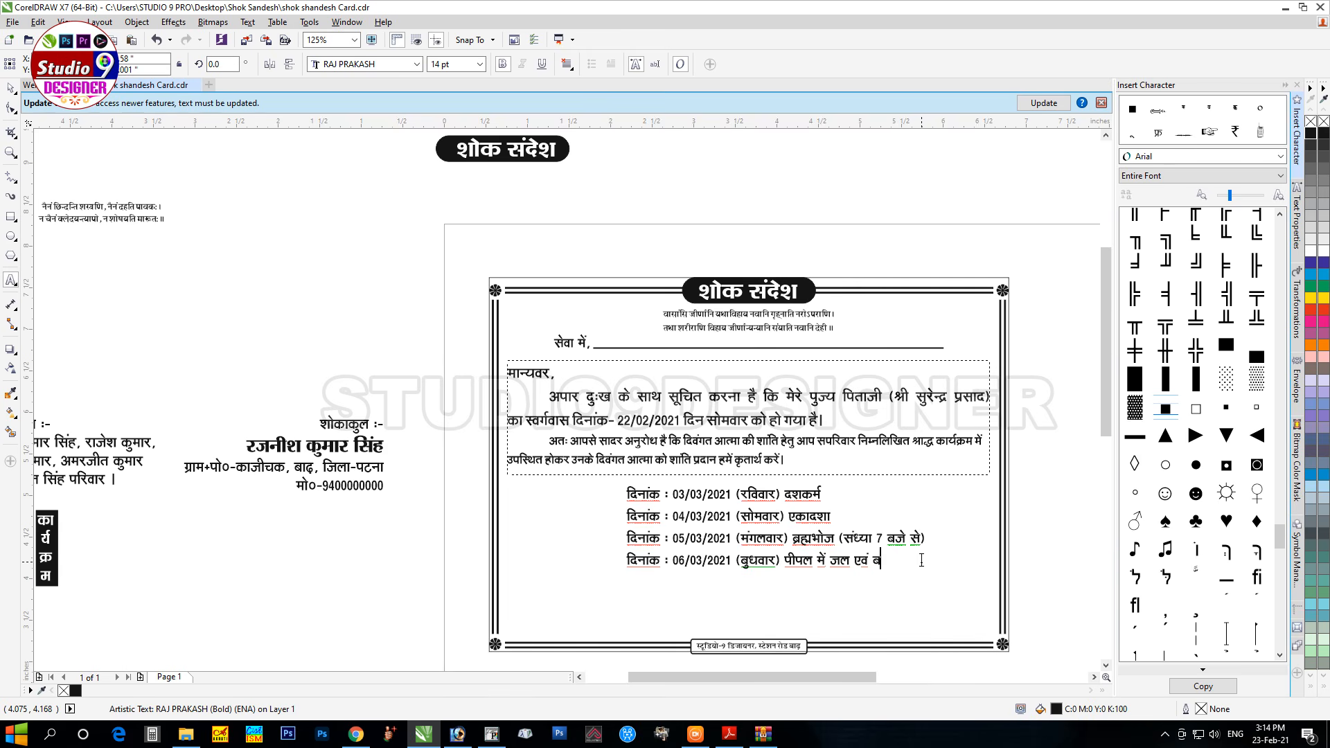
pyautogui.write('खीर्')
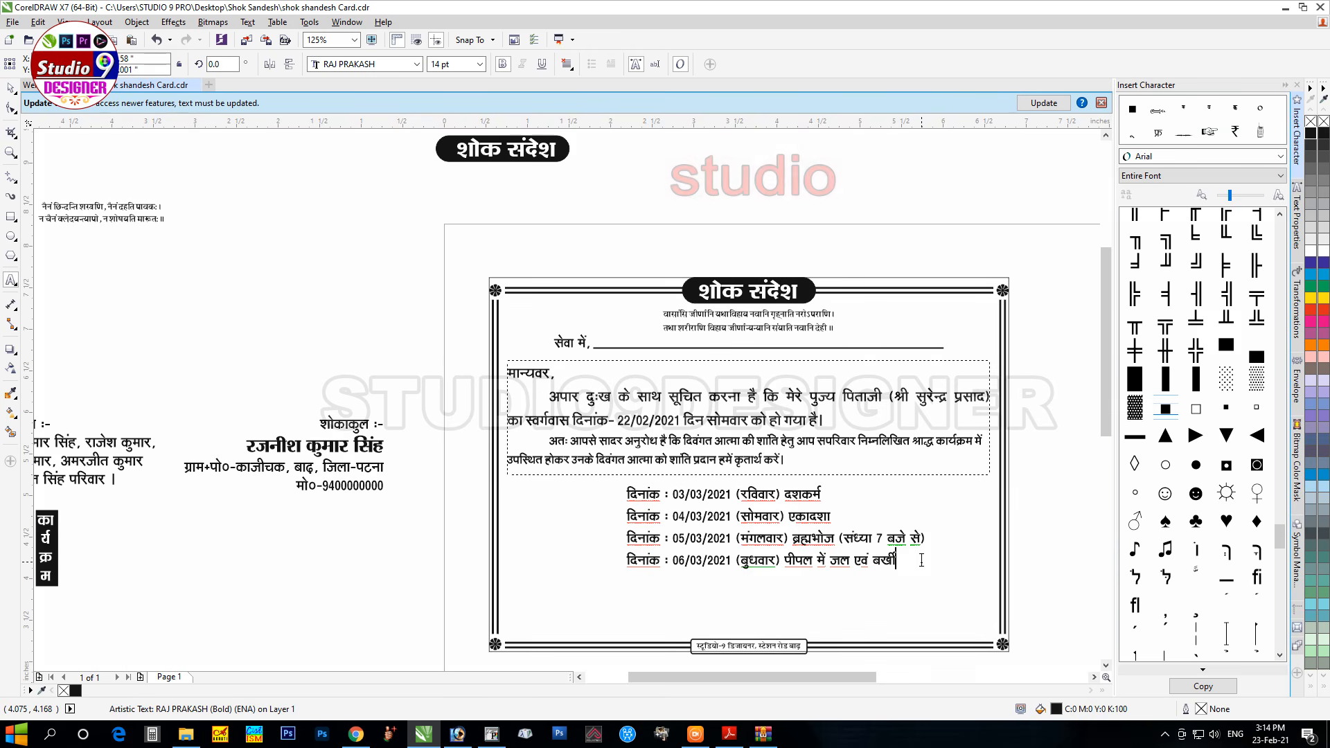
pyautogui.hotkey('ctrl', 'space')
pyautogui.moveTo(100, 607); pyautogui.dragTo(25, 501)
# Step: Widen and stretch the कार्यक्रम label, align it with the dates, and group its two pieces
pyautogui.moveTo(170, 542); pyautogui.dragTo(730, 518)
pyautogui.moveTo(736, 568); pyautogui.dragTo(745, 577)
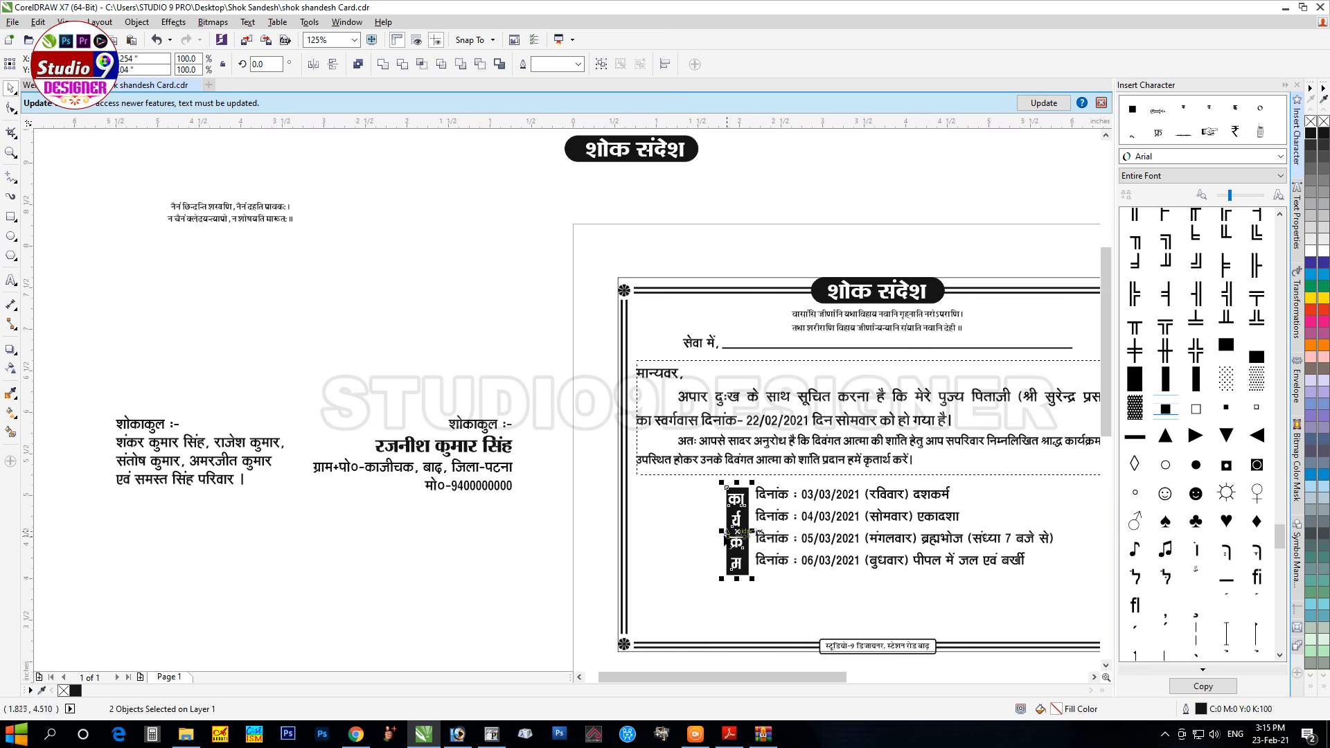
pyautogui.moveTo(721, 531); pyautogui.dragTo(720, 556)
pyautogui.moveTo(682, 469); pyautogui.dragTo(817, 585)
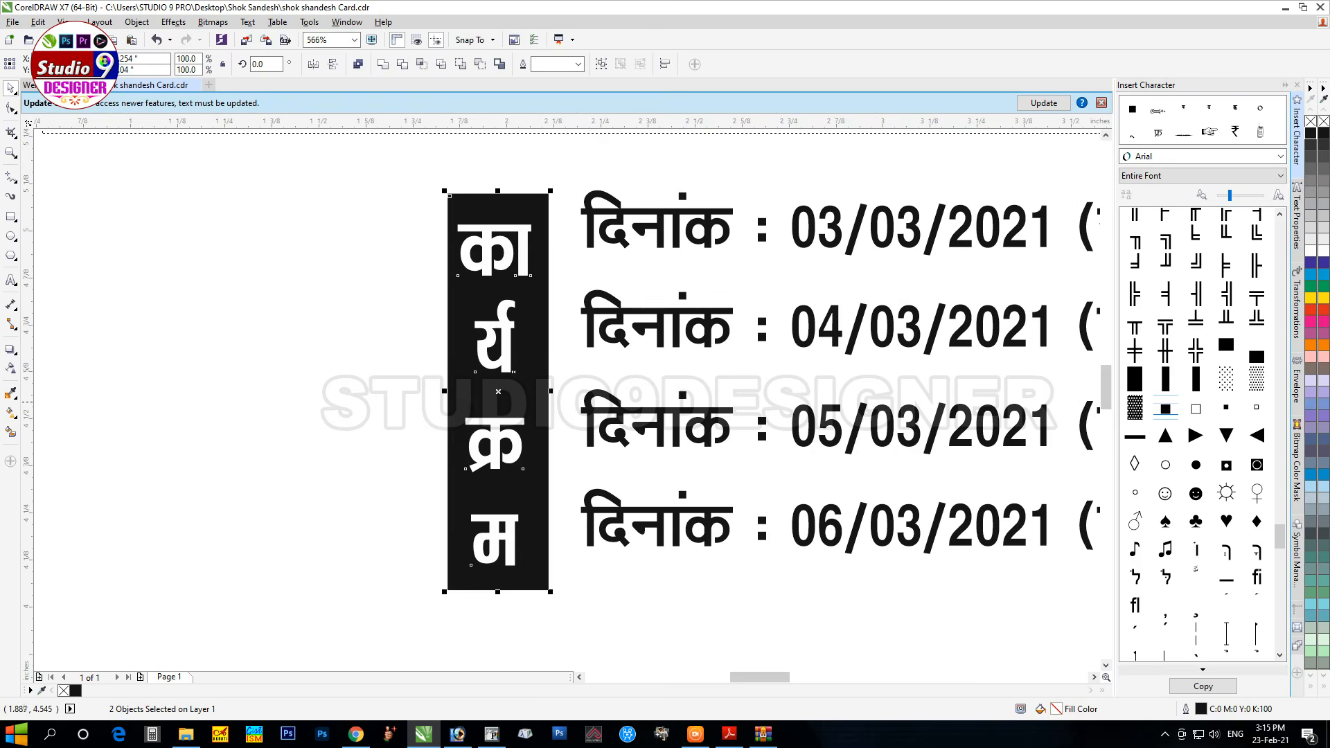
pyautogui.moveTo(447, 391); pyautogui.dragTo(424, 391)
pyautogui.scroll(-4, 508, 478)
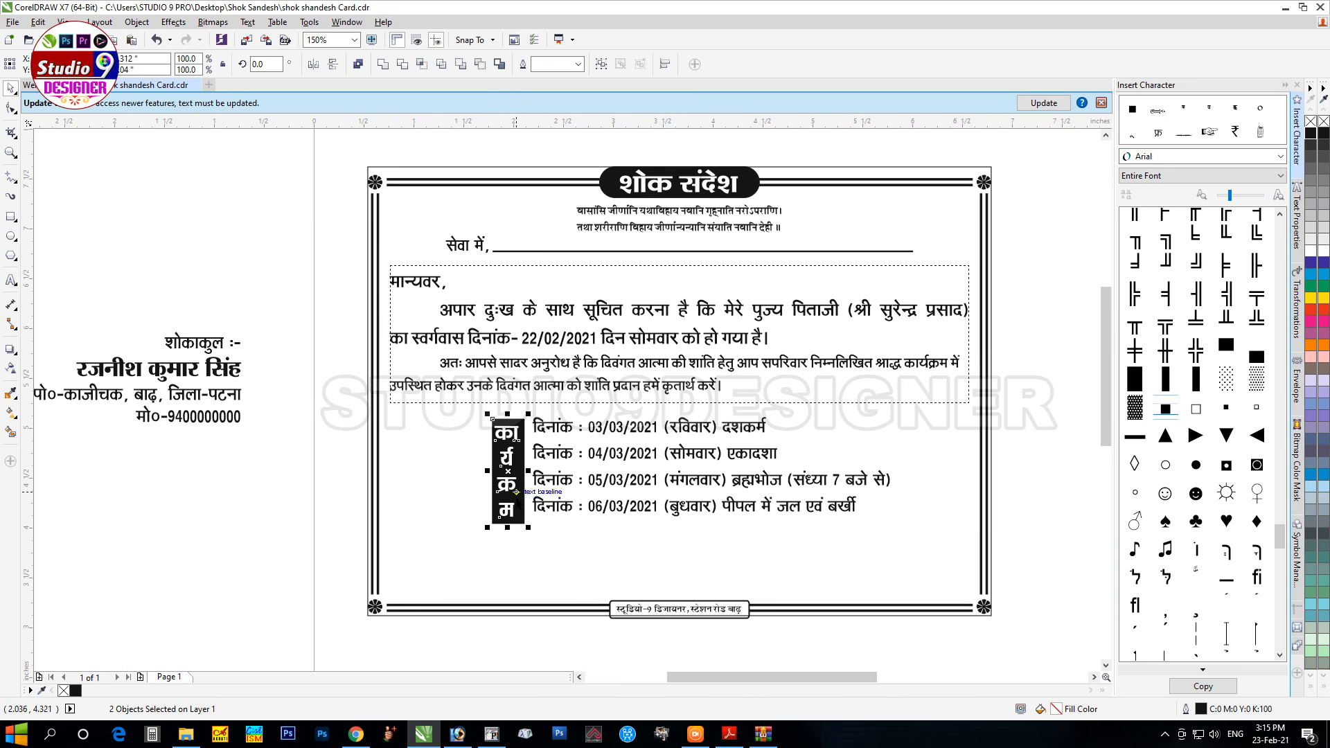
pyautogui.moveTo(507, 472); pyautogui.dragTo(508, 471)
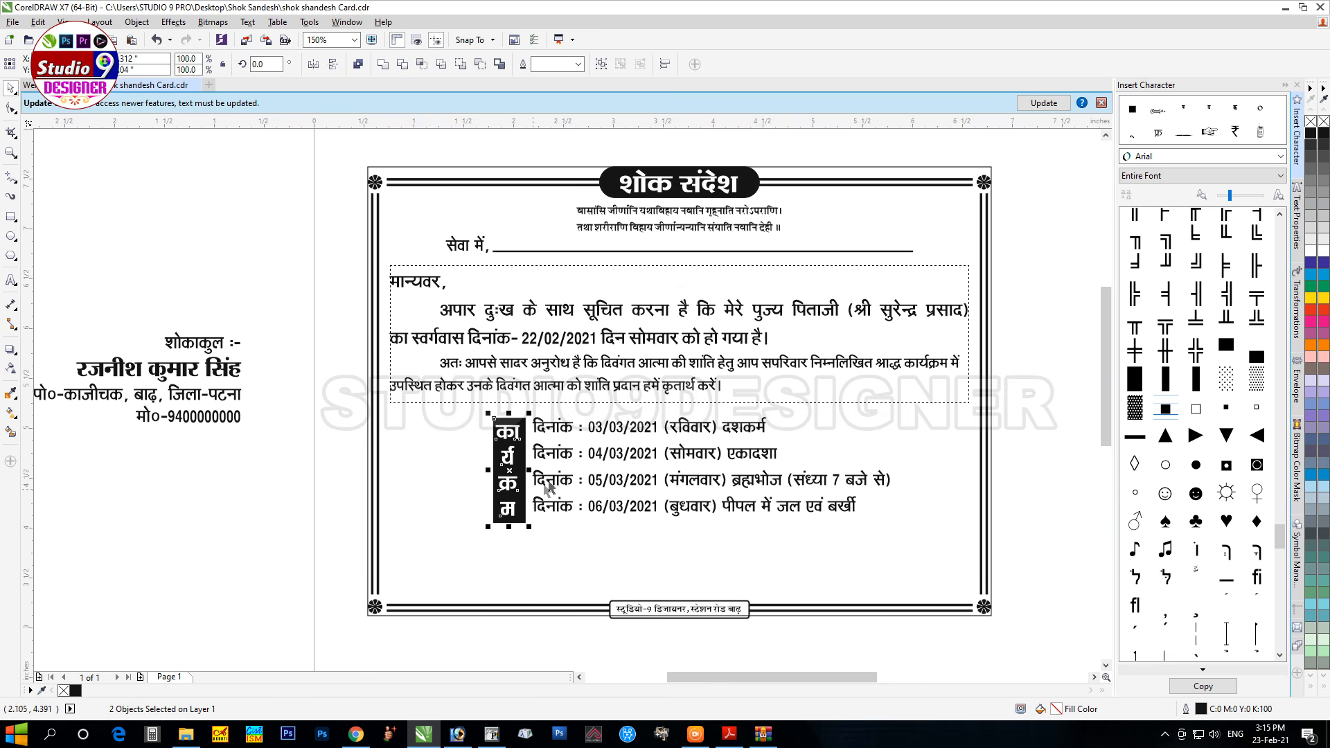
pyautogui.hotkey('ctrl', 'g')
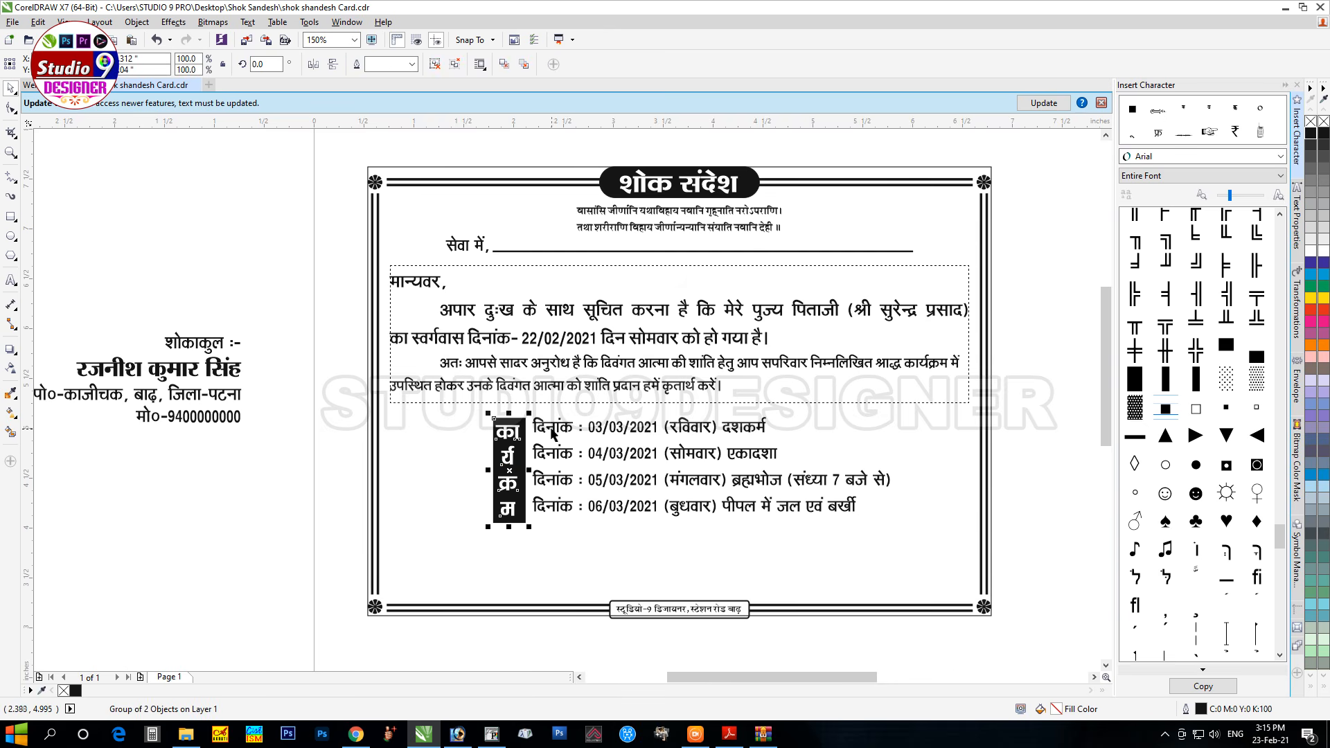
# Step: Stretch a copy of the label shape across the dates as a white box with 1.5 pt outline
pyautogui.keyDown('shift'); pyautogui.click(552, 428); pyautogui.keyUp('shift')
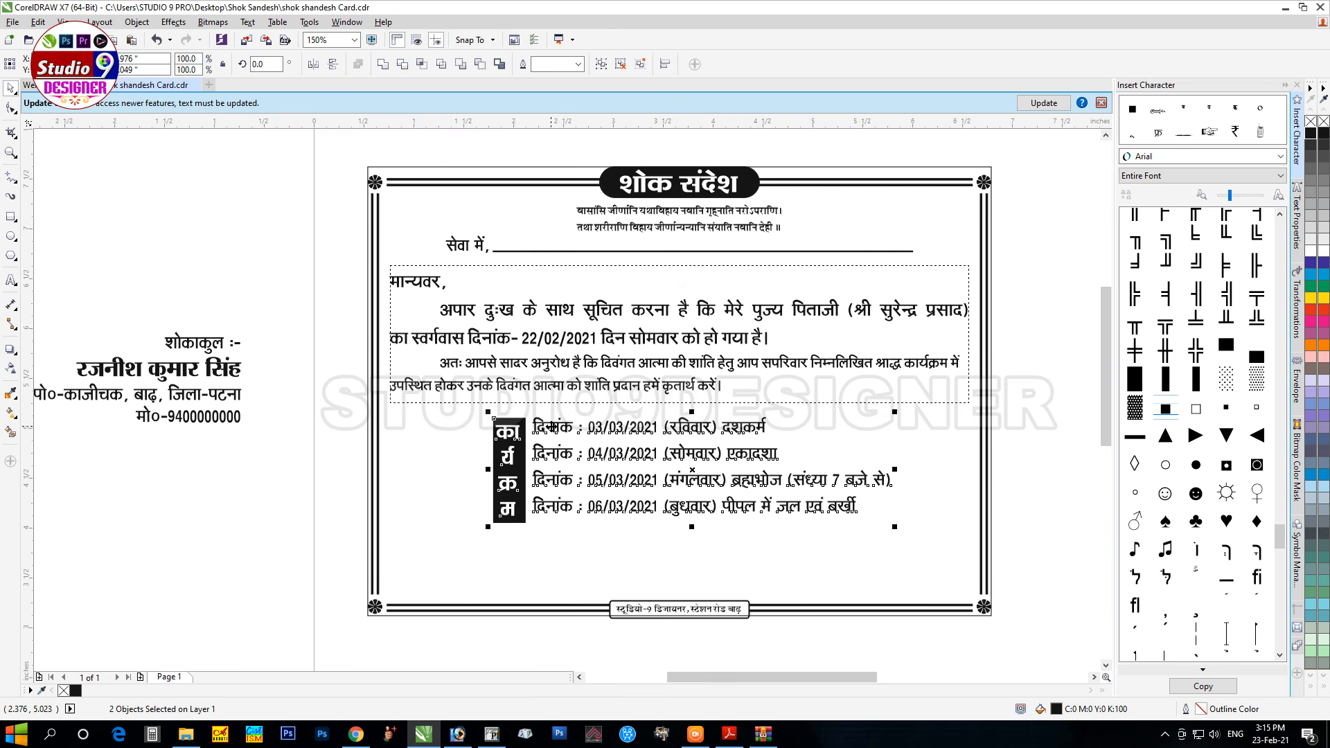
pyautogui.click(252, 456)
pyautogui.keyDown('ctrl'); pyautogui.click(507, 426); pyautogui.keyUp('ctrl')
pyautogui.moveTo(488, 465); pyautogui.dragTo(897, 499)
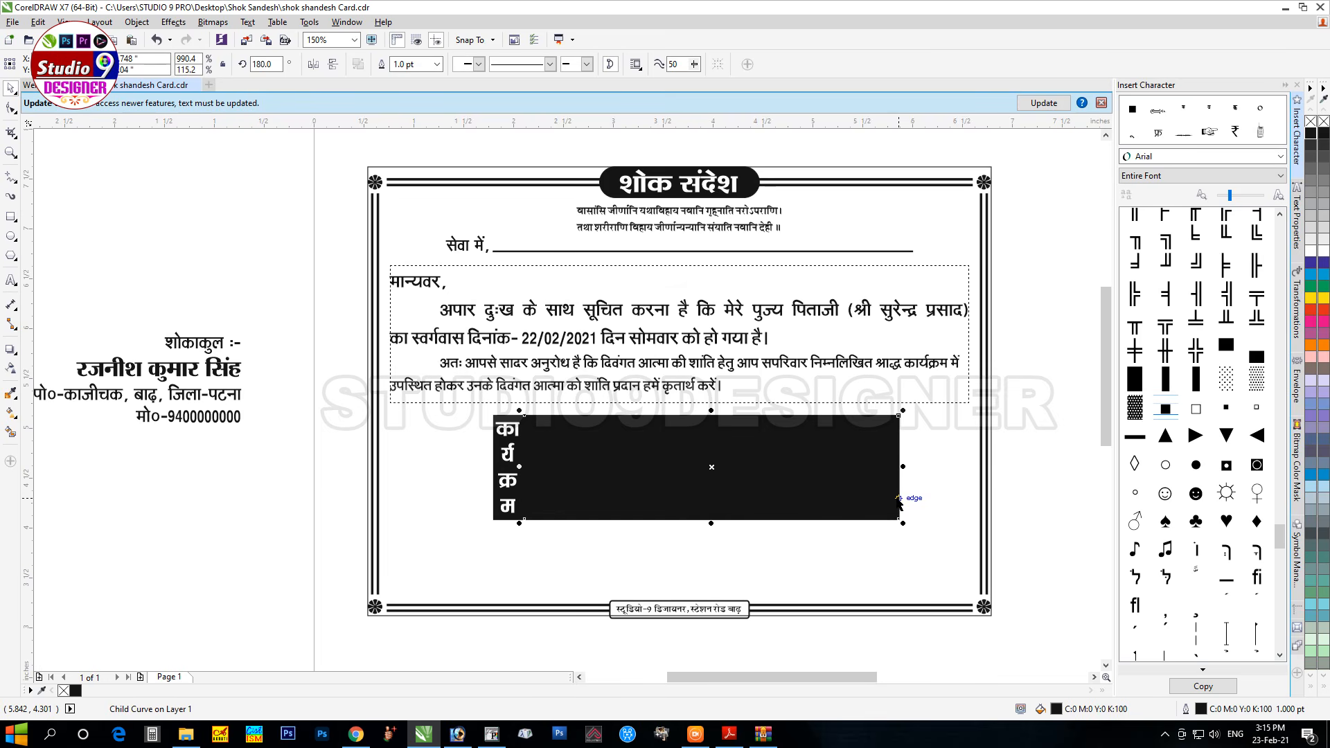
pyautogui.click(1324, 252)
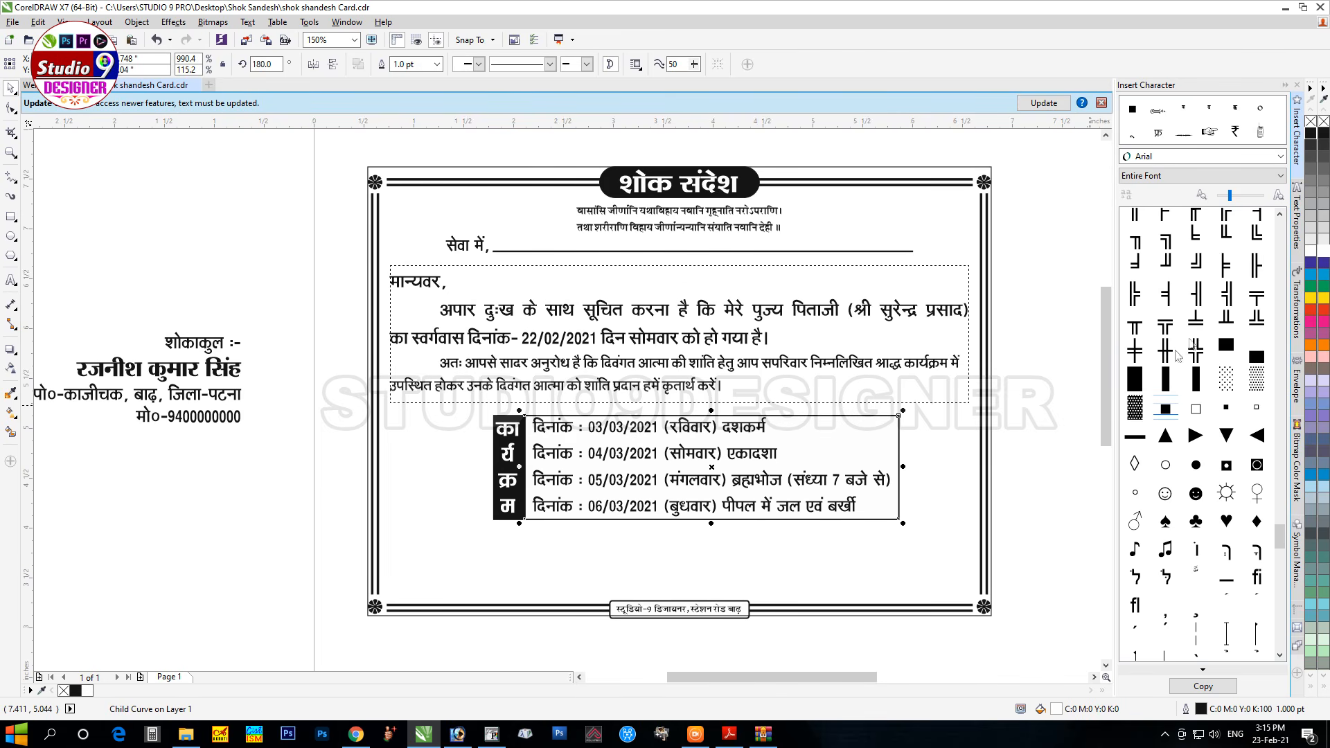
pyautogui.write('1.5')
pyautogui.press('Return')
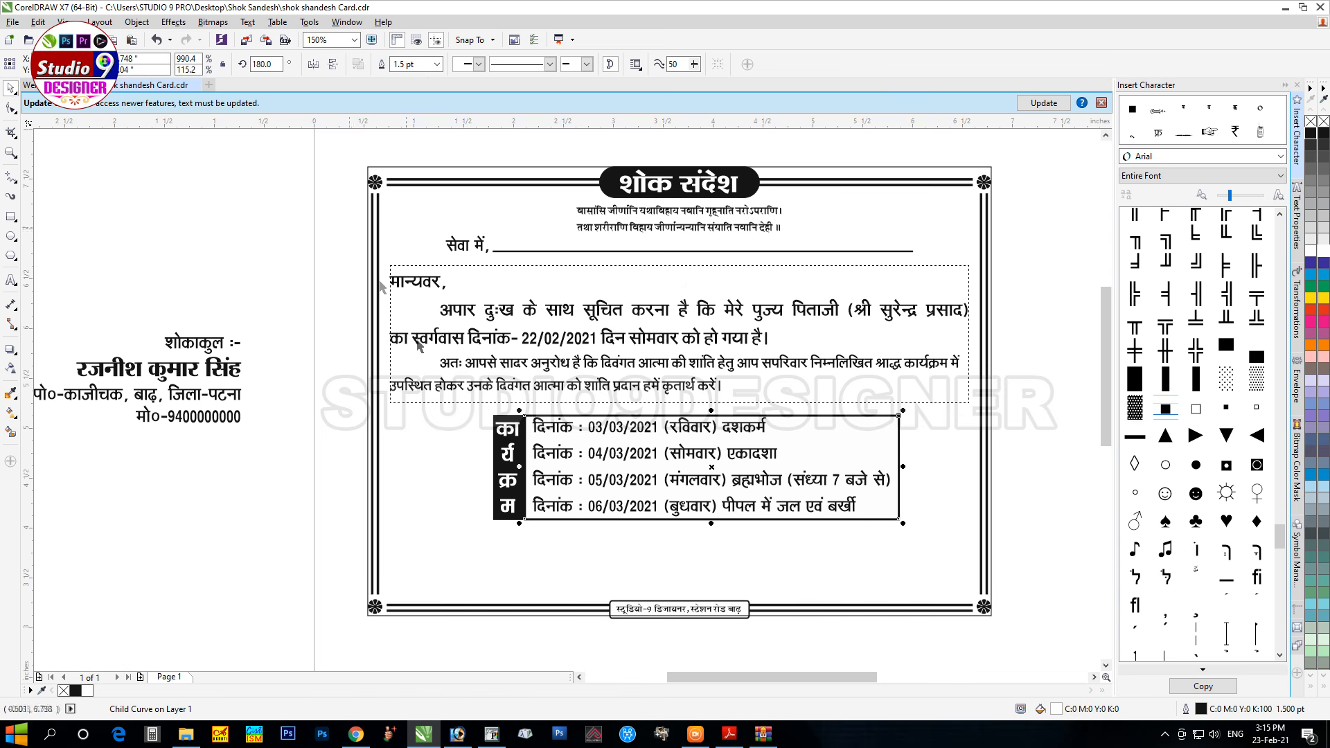
pyautogui.moveTo(521, 466); pyautogui.dragTo(493, 470)
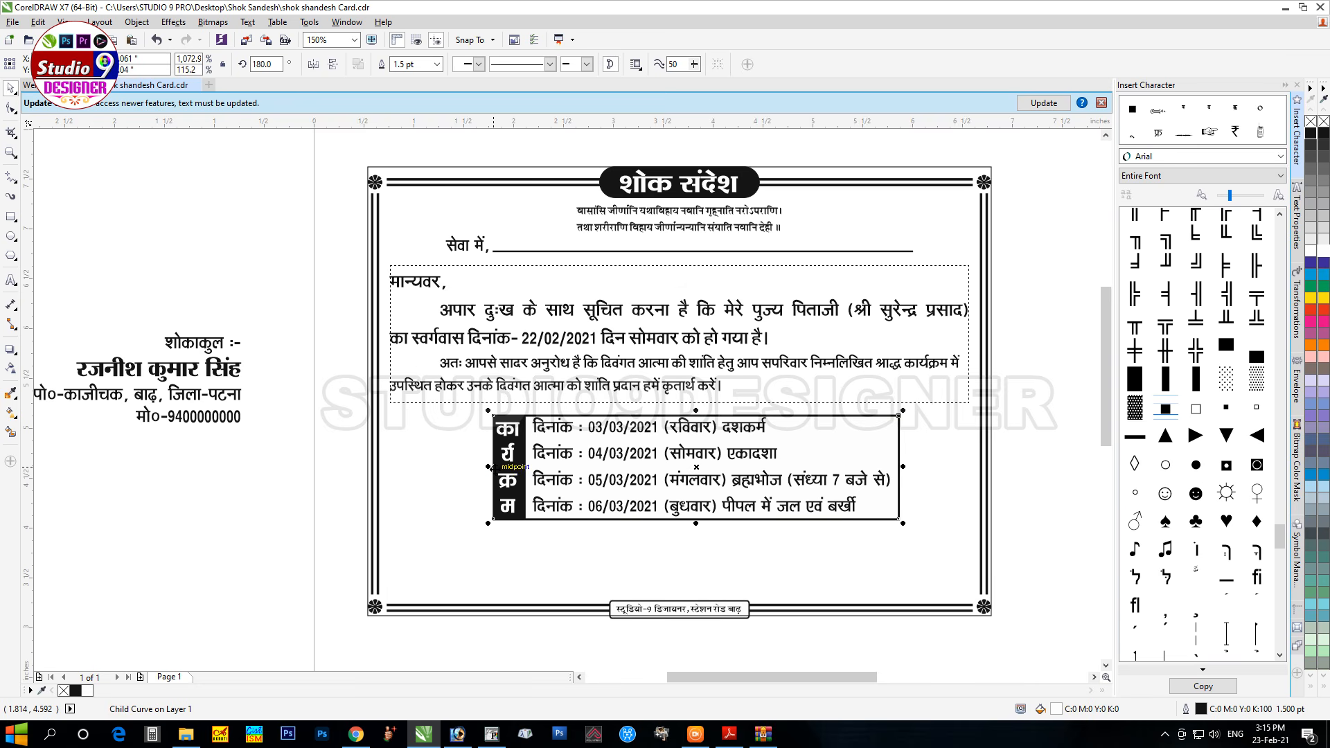
# Step: Tighten the date line spacing, centre the dates in the box, and group box with dates
pyautogui.click(635, 481)
pyautogui.press('F10')
pyautogui.moveTo(529, 522); pyautogui.dragTo(527, 512)
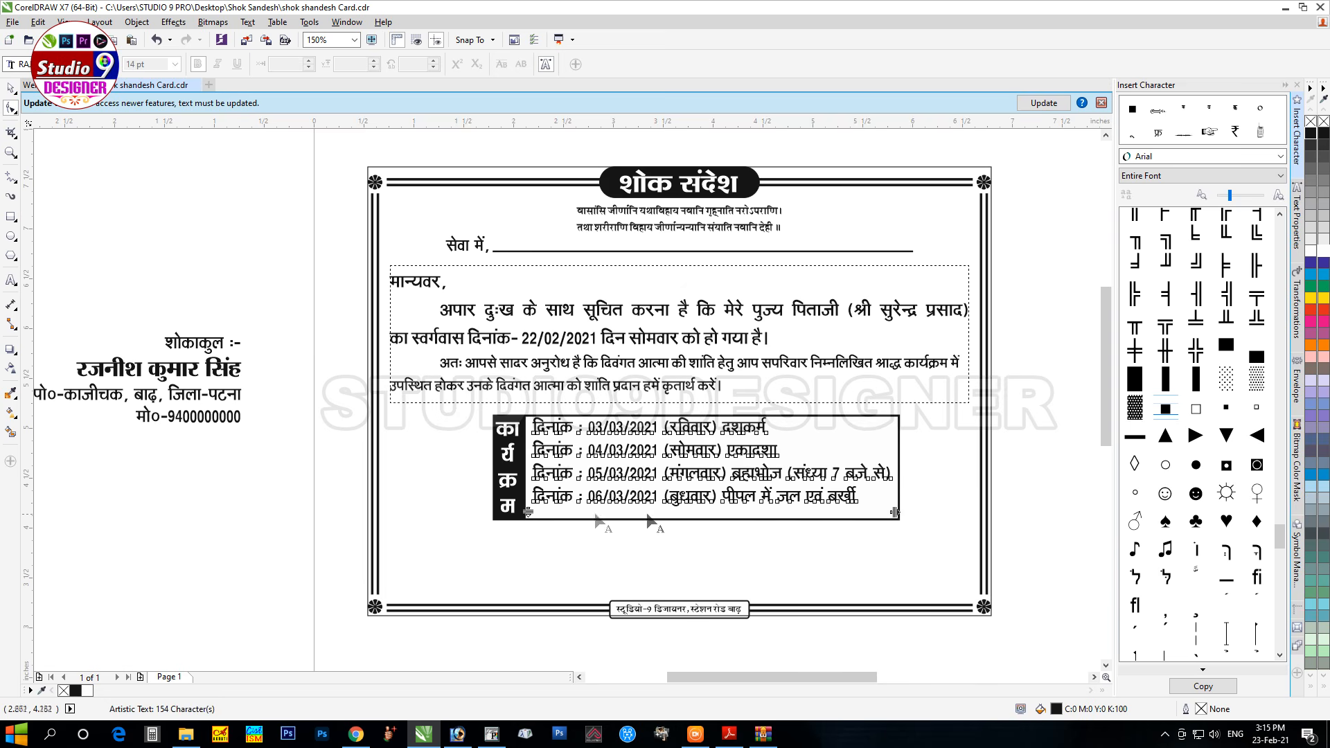
pyautogui.press('space')
pyautogui.keyDown('shift'); pyautogui.click(899, 445); pyautogui.keyUp('shift')
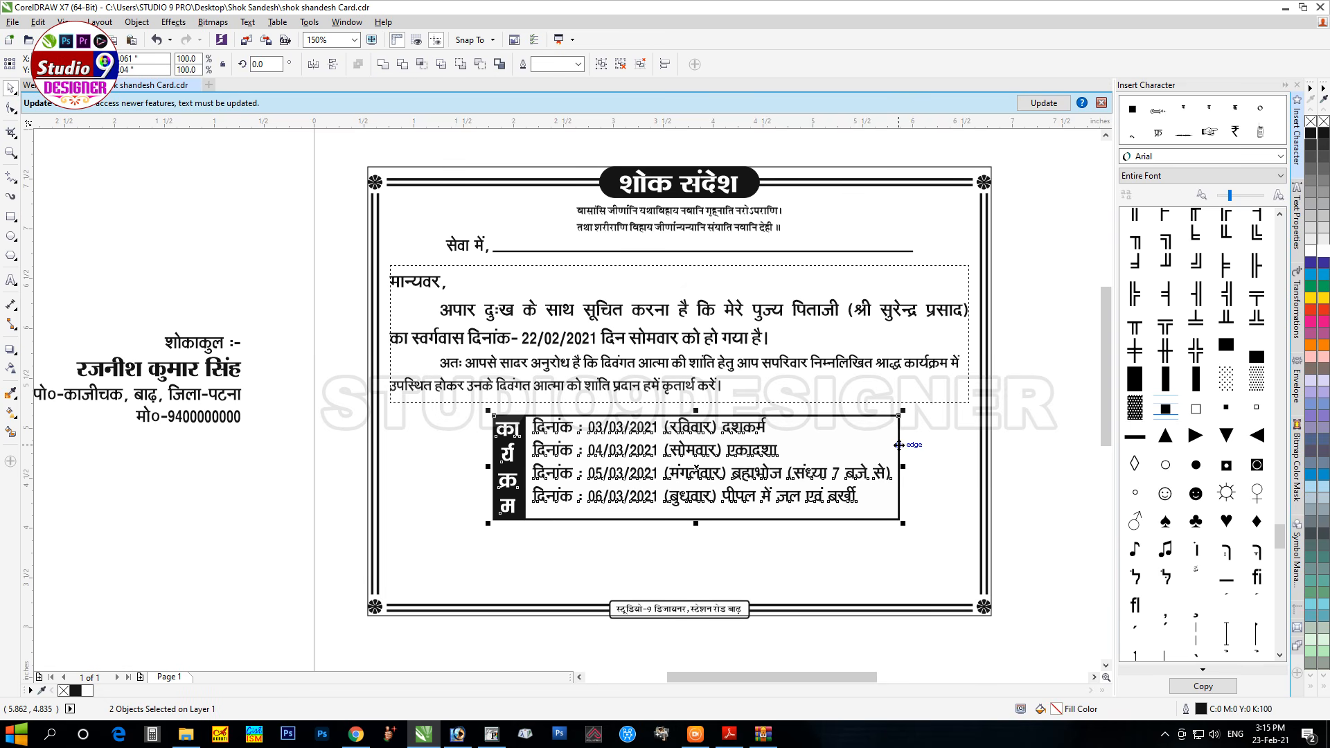
pyautogui.press('c')
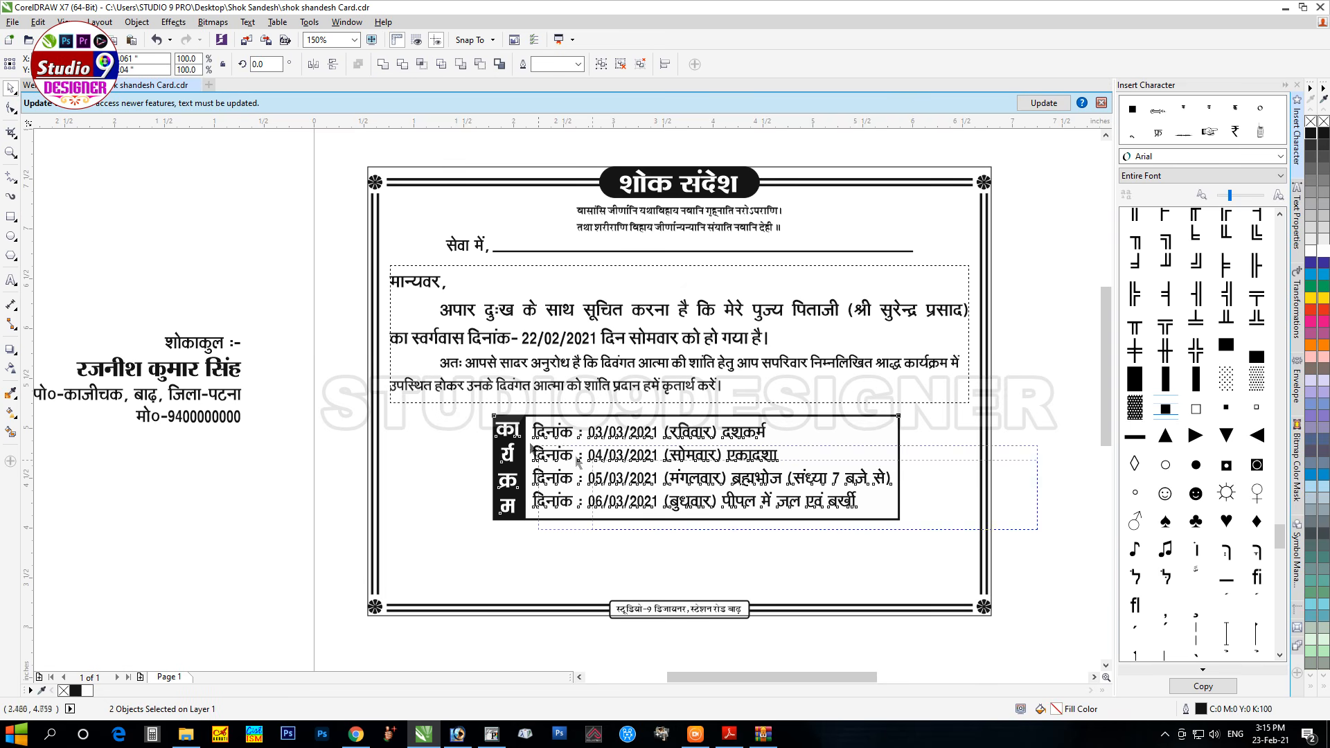
pyautogui.press('Up')
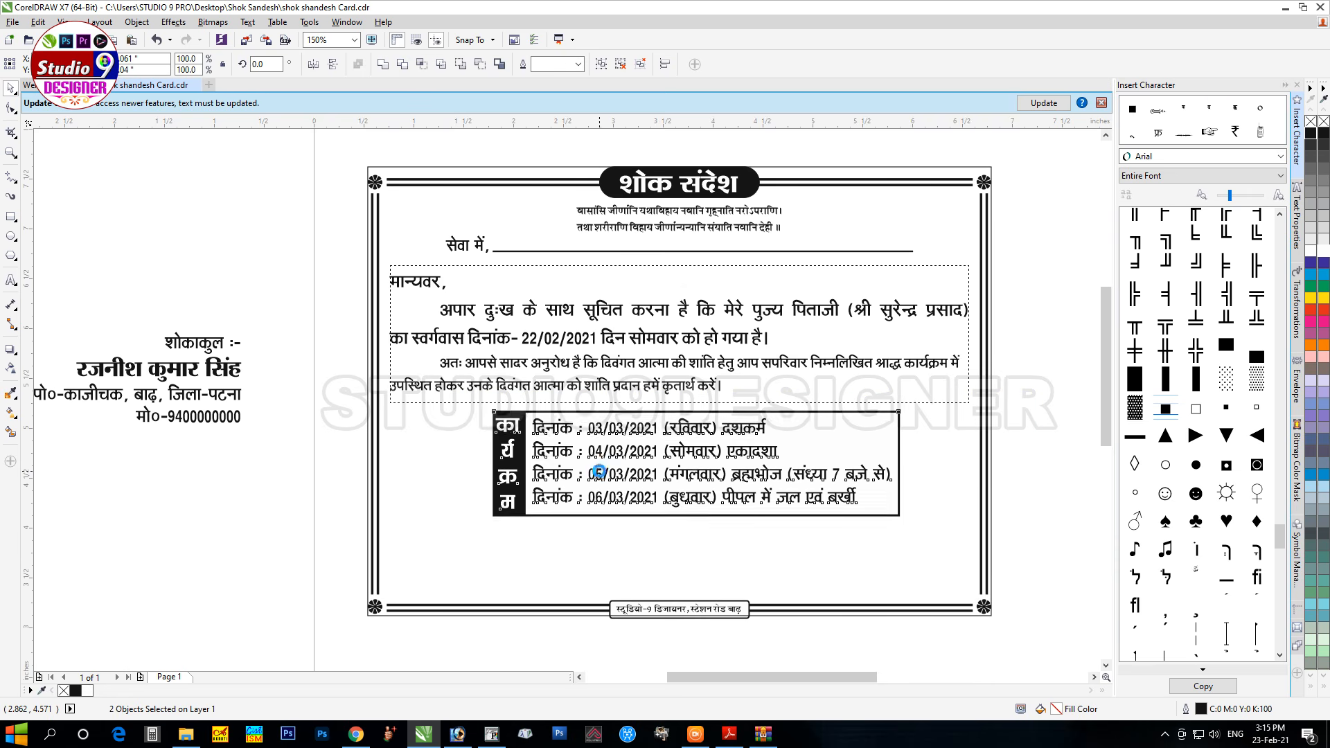
pyautogui.hotkey('ctrl', 'g')
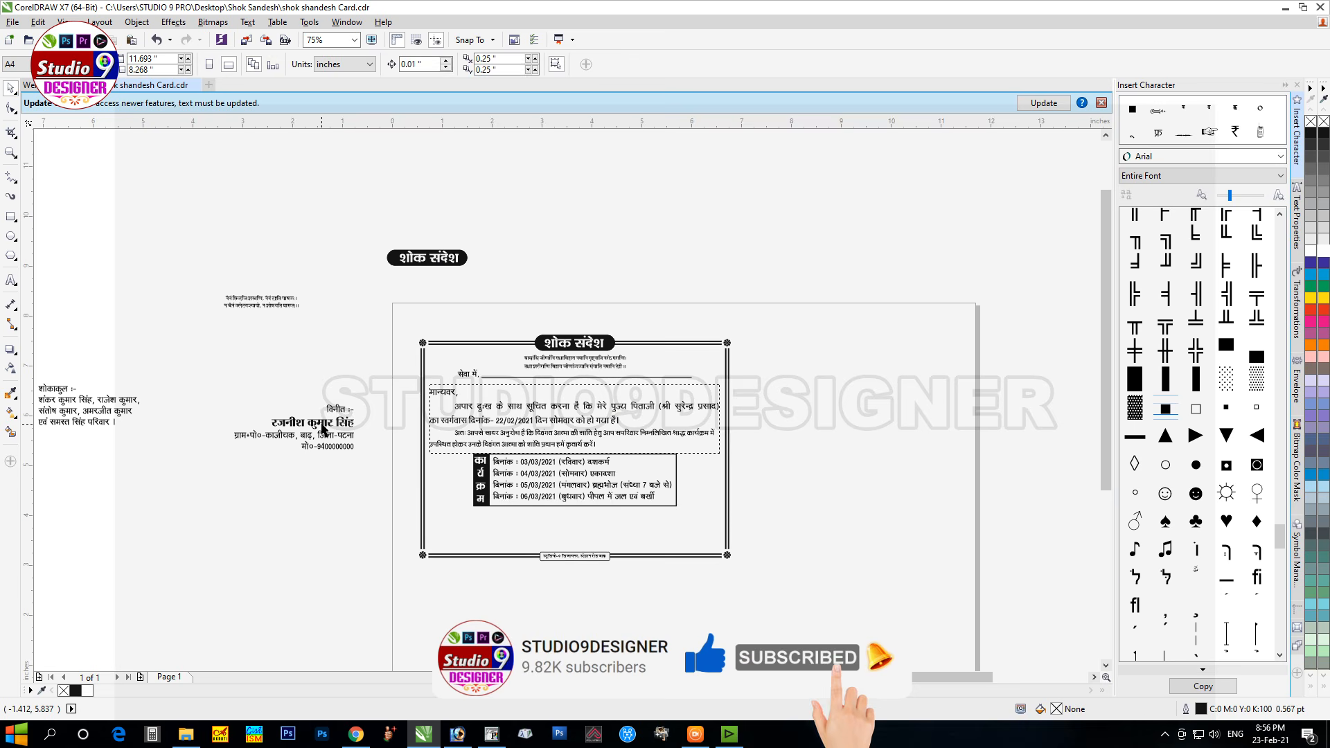
# Step: Move the विनीत and शोकाकुल blocks to the card's bottom and replace the old verse with the new shloka
pyautogui.moveTo(323, 427); pyautogui.dragTo(686, 525)
pyautogui.moveTo(78, 397)
pyautogui.mouseDown()
pyautogui.moveTo(423, 528)
pyautogui.moveTo(471, 532)
pyautogui.moveTo(461, 526)
pyautogui.mouseUp()
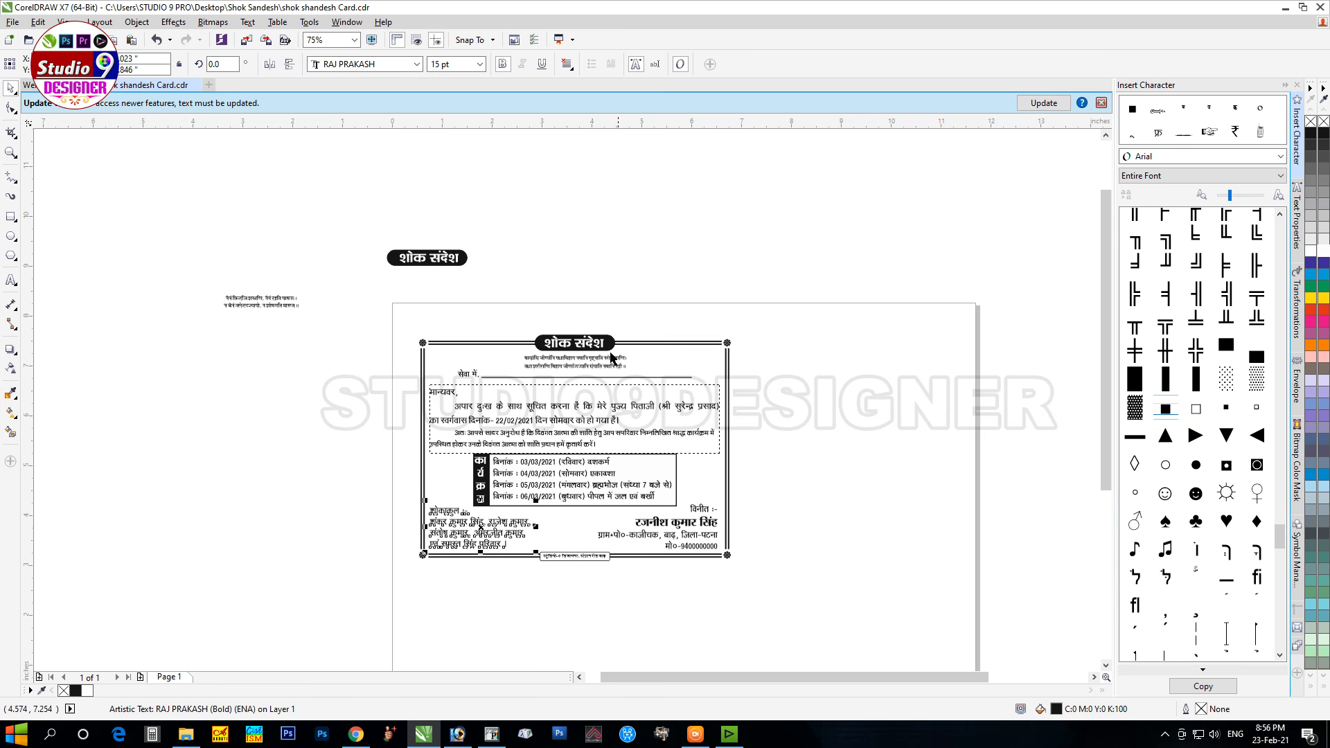
pyautogui.click(537, 362)
pyautogui.moveTo(537, 362); pyautogui.dragTo(546, 258)
pyautogui.click(273, 306)
pyautogui.moveTo(273, 305); pyautogui.dragTo(586, 360)
# Step: Select every object on the card and group all 18 into one
pyautogui.keyDown('shift'); pyautogui.click(585, 340); pyautogui.keyUp('shift')
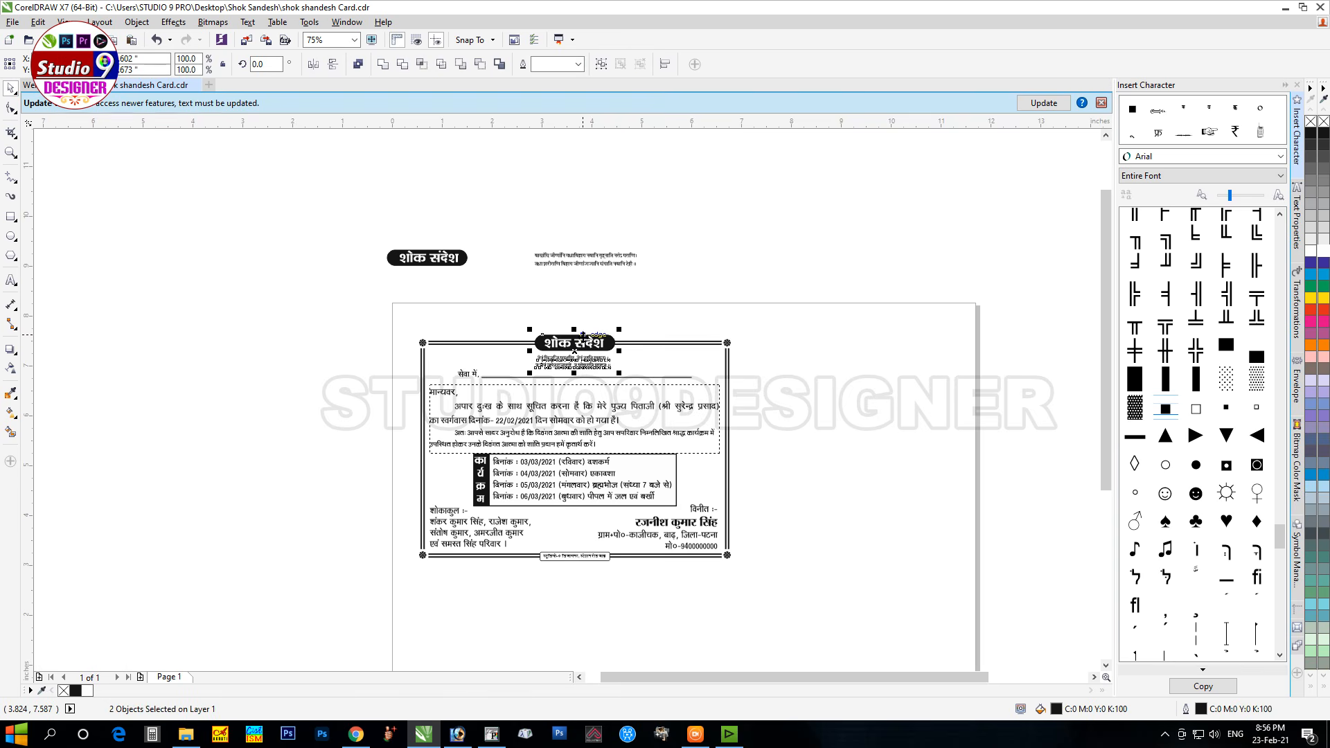
pyautogui.click(631, 320)
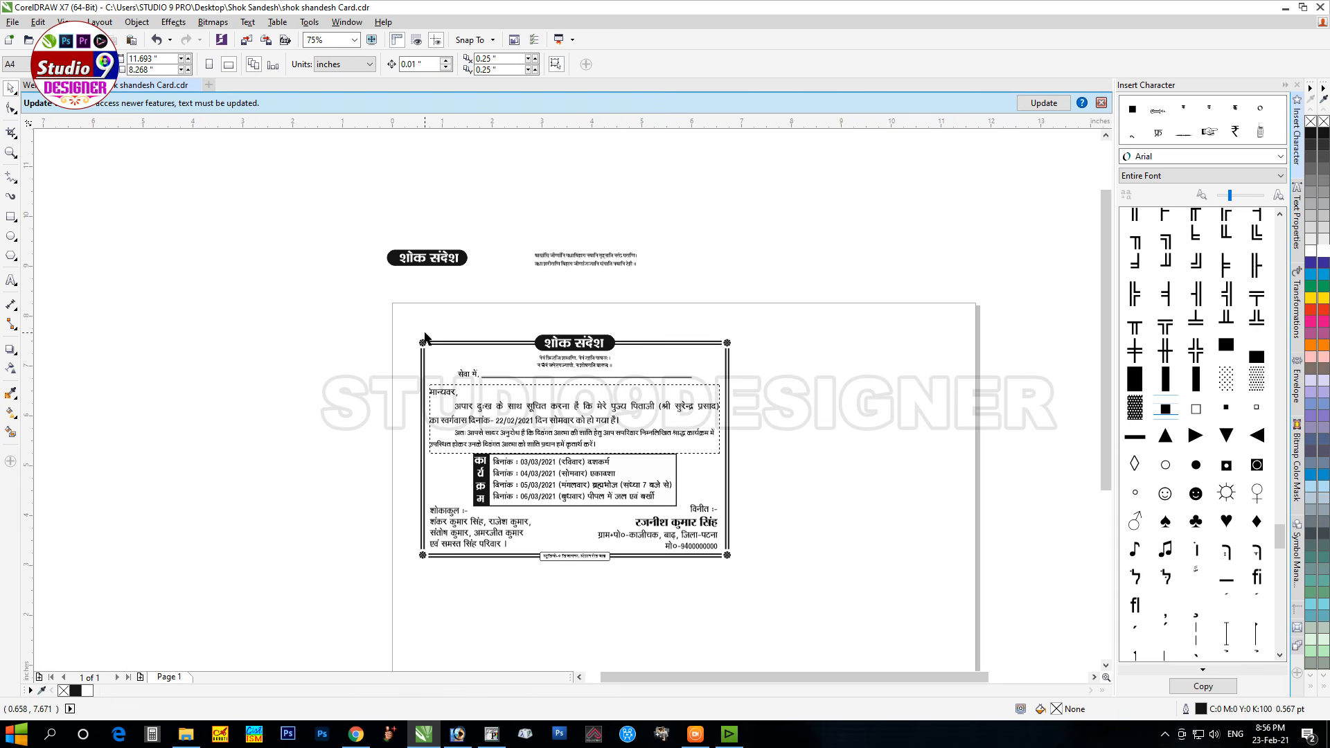
pyautogui.moveTo(404, 320); pyautogui.dragTo(759, 581)
pyautogui.moveTo(205, 146); pyautogui.dragTo(918, 658)
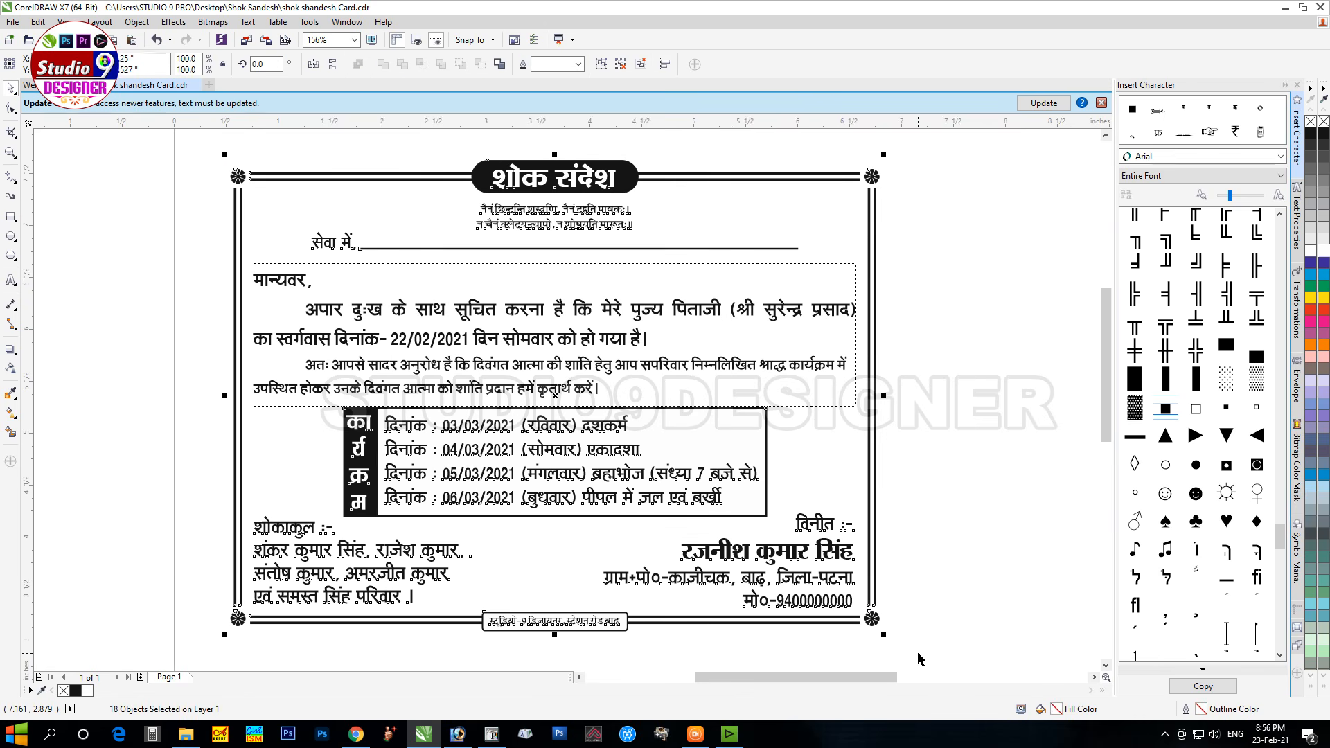
pyautogui.hotkey('ctrl', 'g')
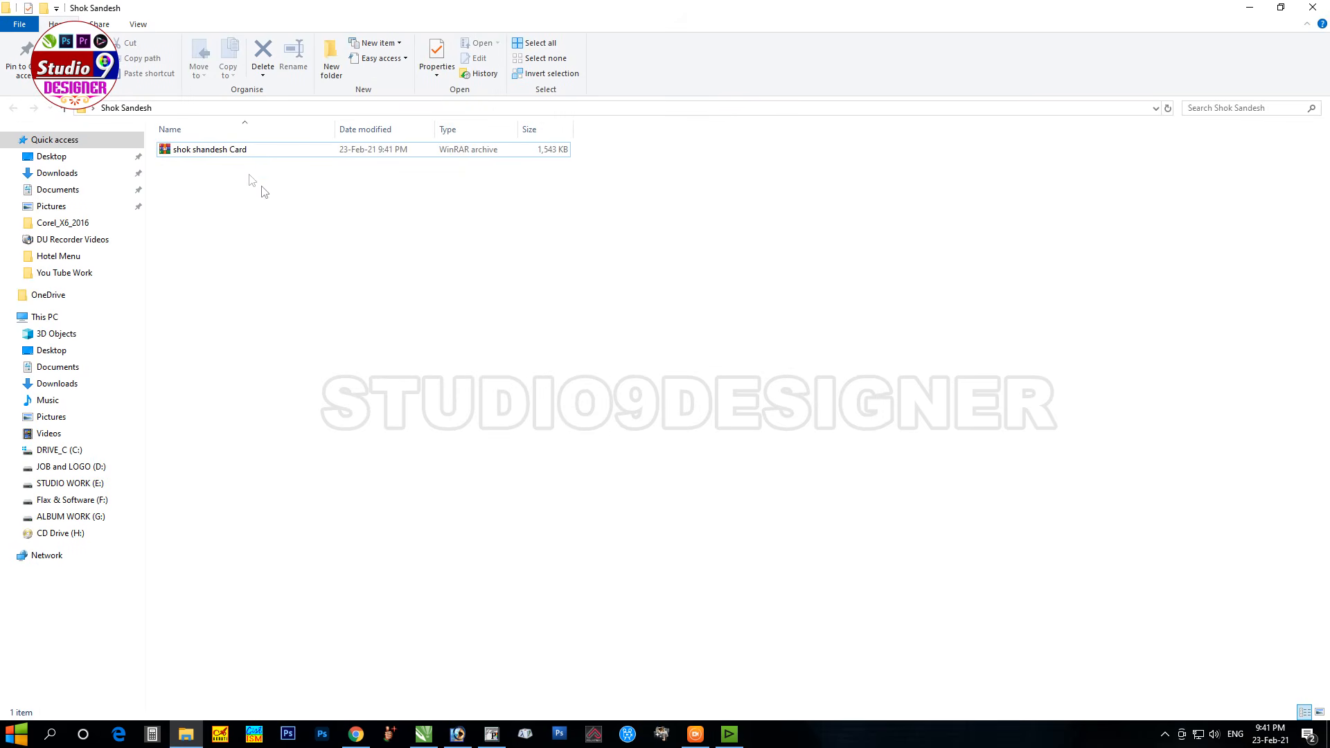
# Step: Extract the shok shandesh Card archive with its password and open the extracted .cdr, zoomed to the card
pyautogui.click(204, 155)
pyautogui.rightClick(204, 154)
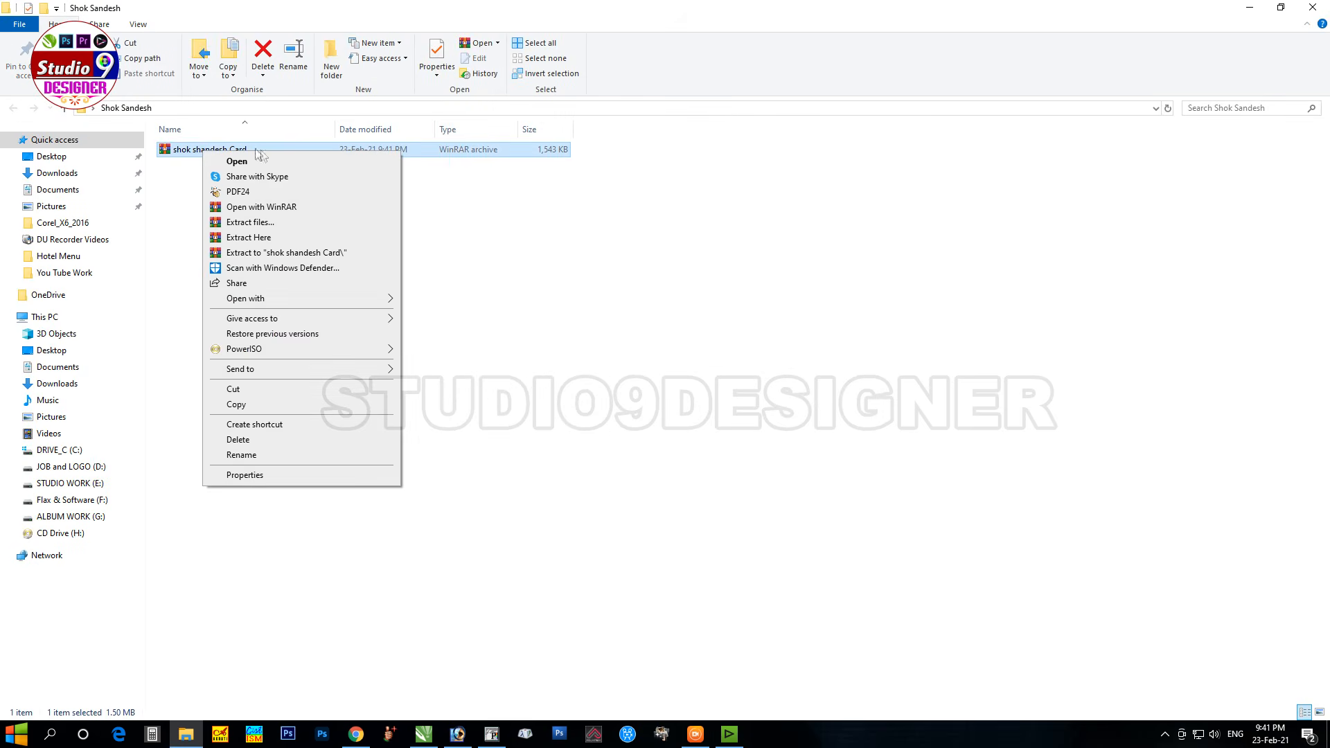
pyautogui.click(272, 244)
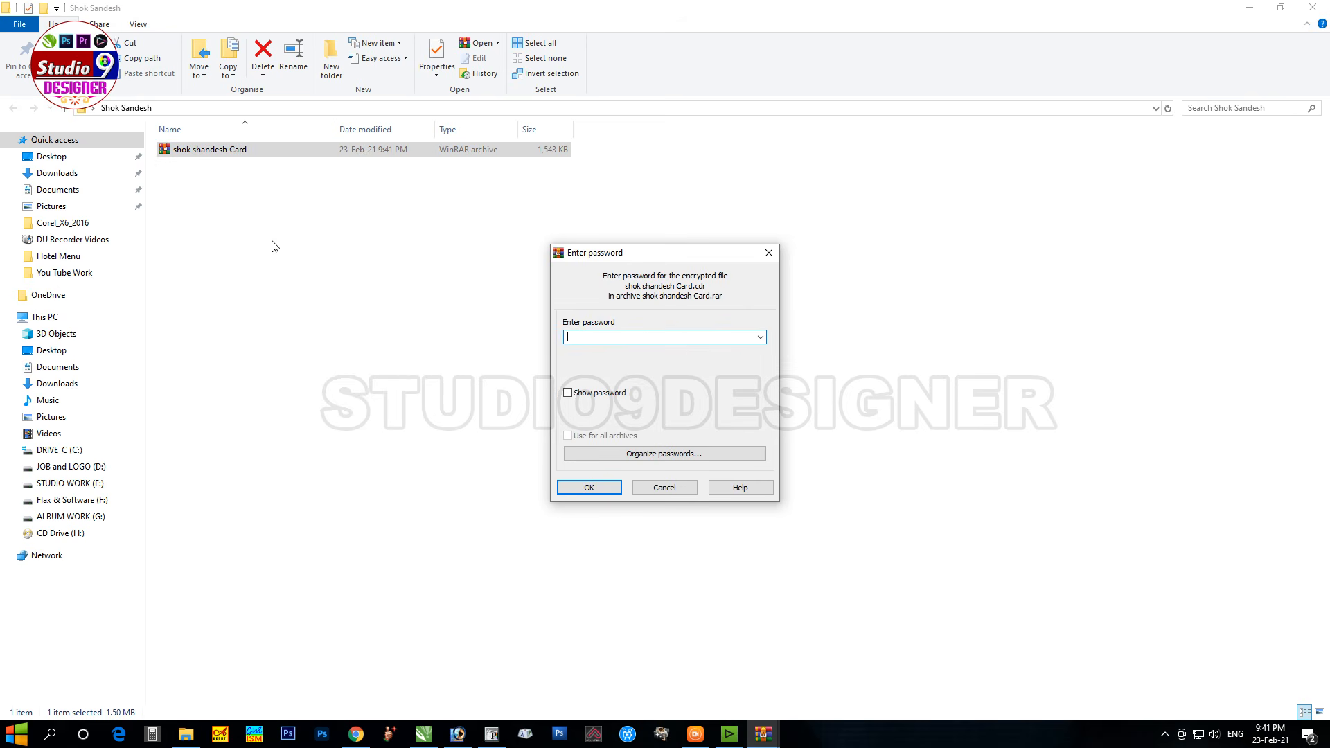
pyautogui.write('•••••••••••••••••••••')
pyautogui.click(593, 491)
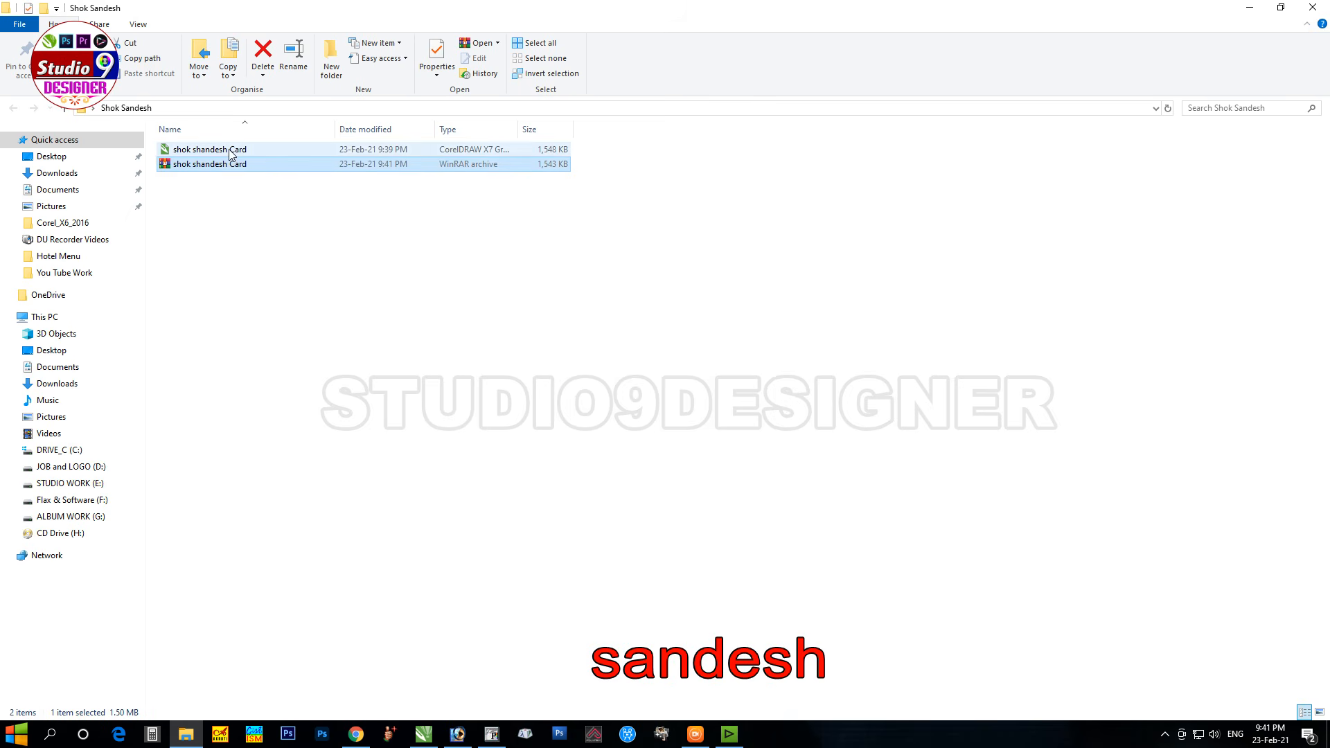
pyautogui.doubleClick(231, 150)
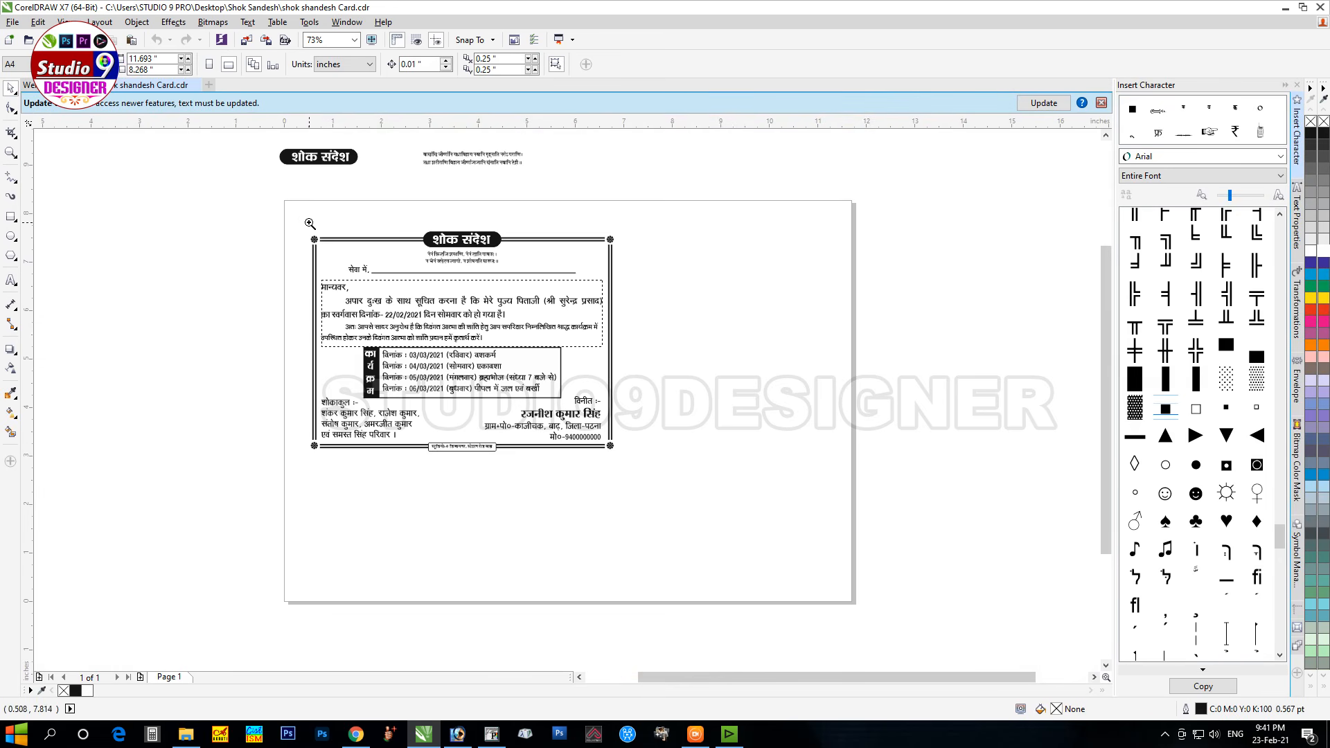
pyautogui.moveTo(298, 222); pyautogui.dragTo(642, 471)
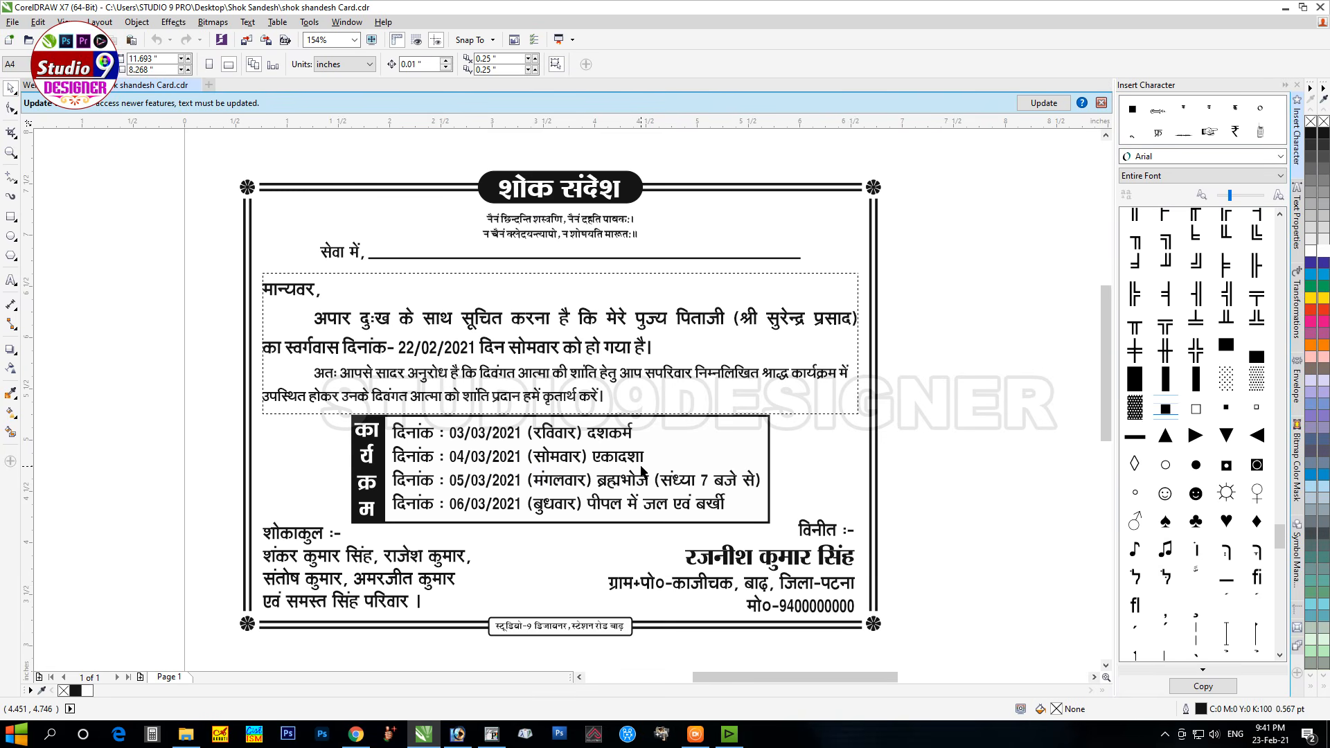